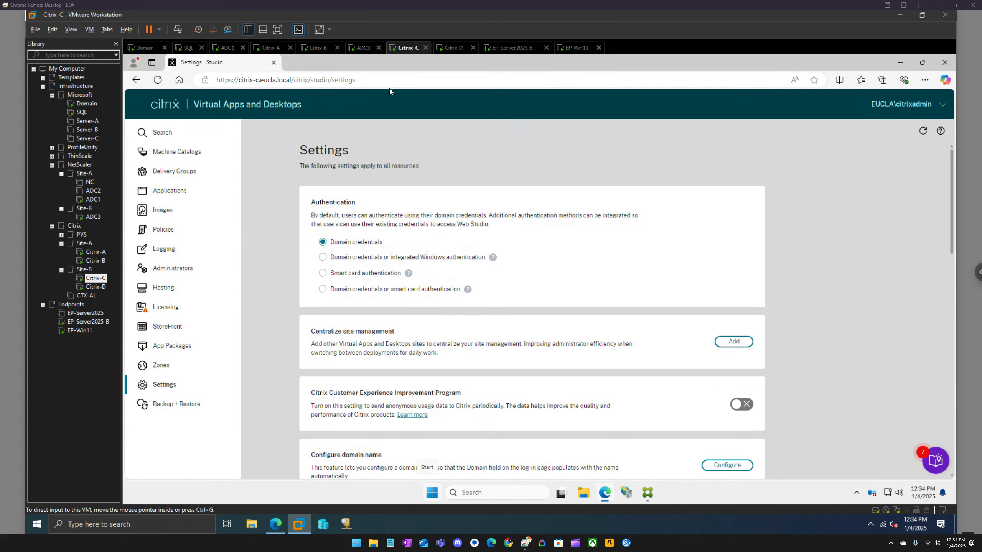
On the Domain machine, examine all settings of the Citrix_Policy_Site_B group policy under Endpoints-B in the Admin console
left_click(149, 48)
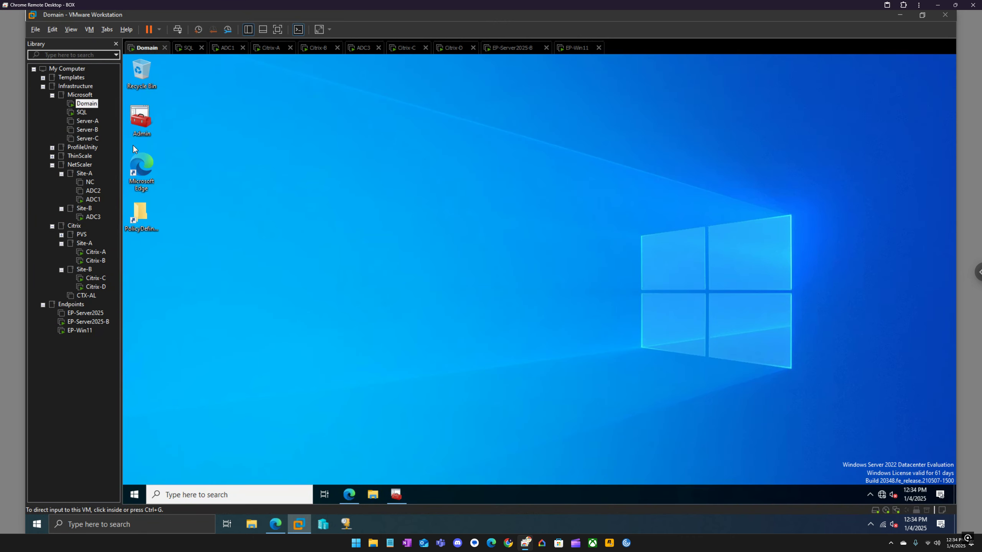
left_click(396, 494)
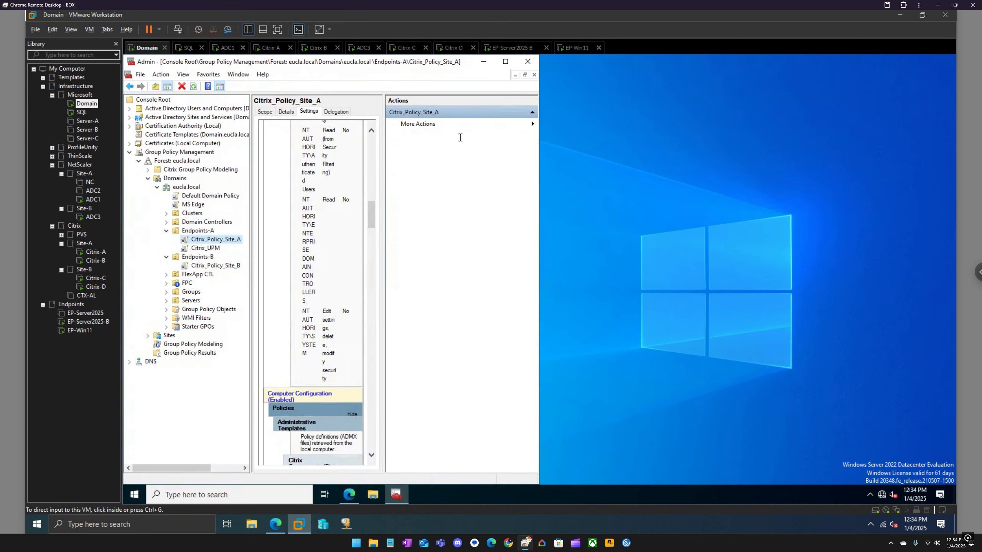
left_click(505, 61)
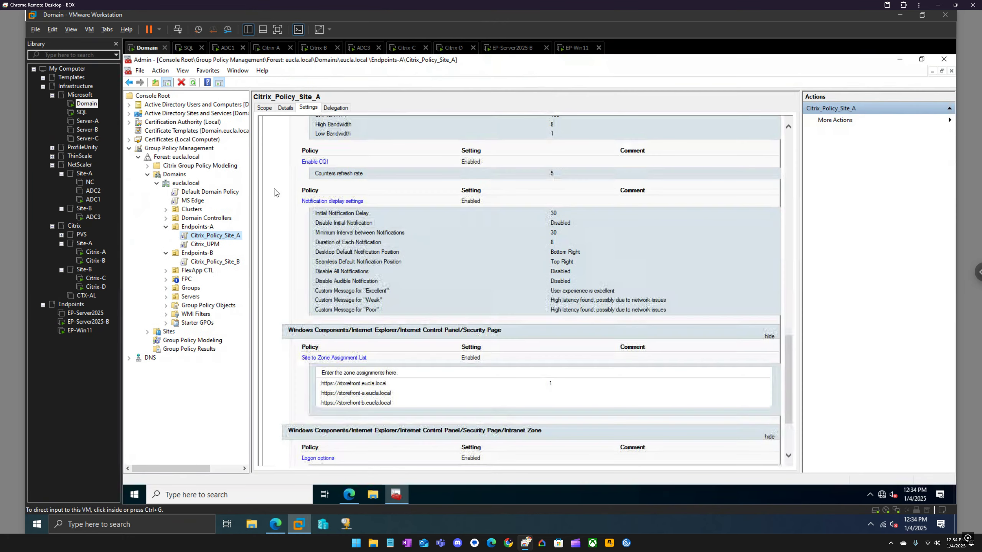
left_click(232, 263)
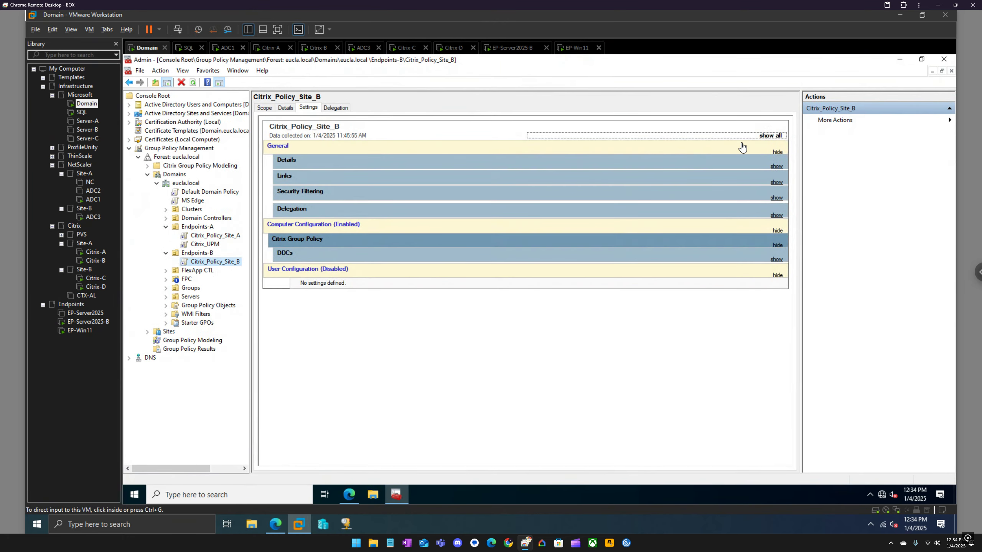
left_click(771, 136)
scroll(520, 280, "down", 5)
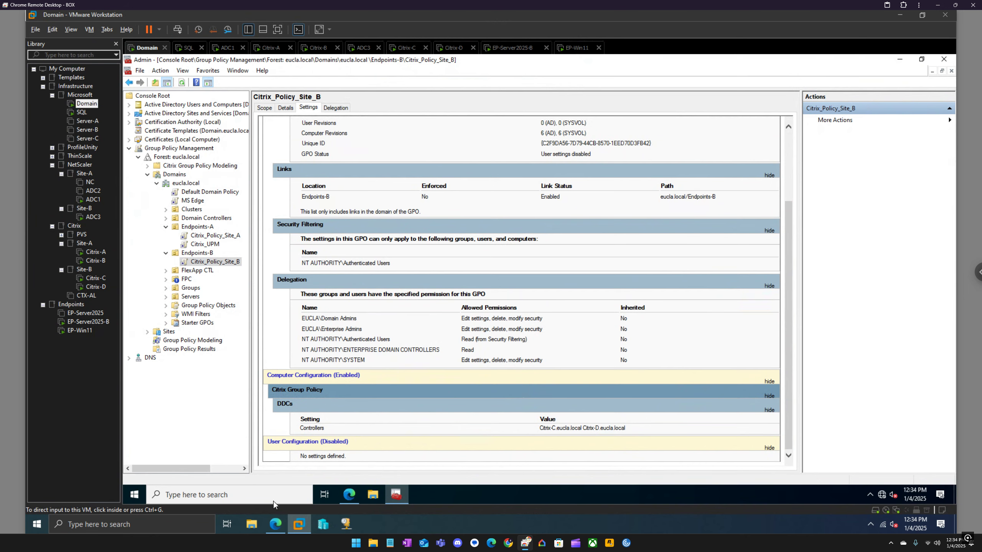
Check the NetScaler load balancing virtual servers, return to the Domain machine and minimize the Admin console
left_click(276, 525)
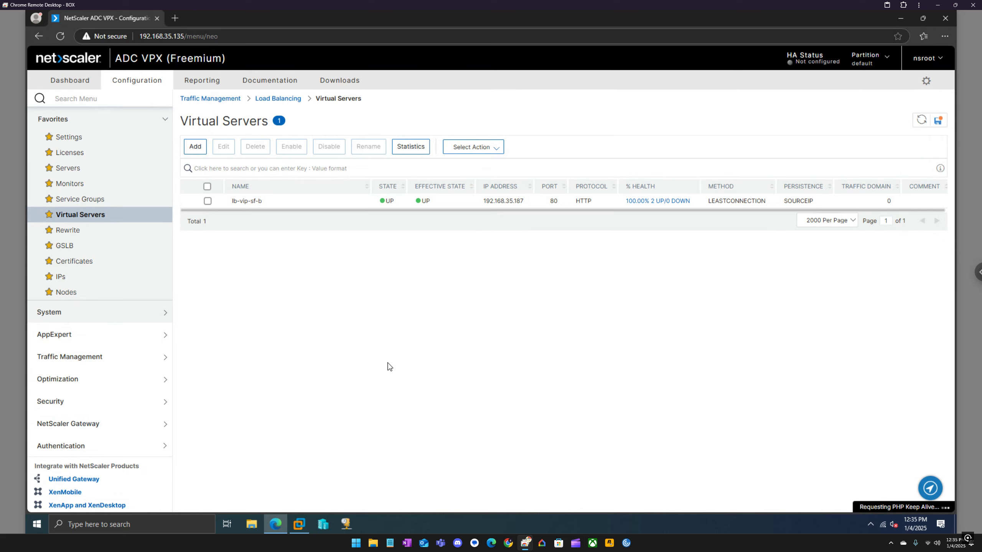
left_click(300, 522)
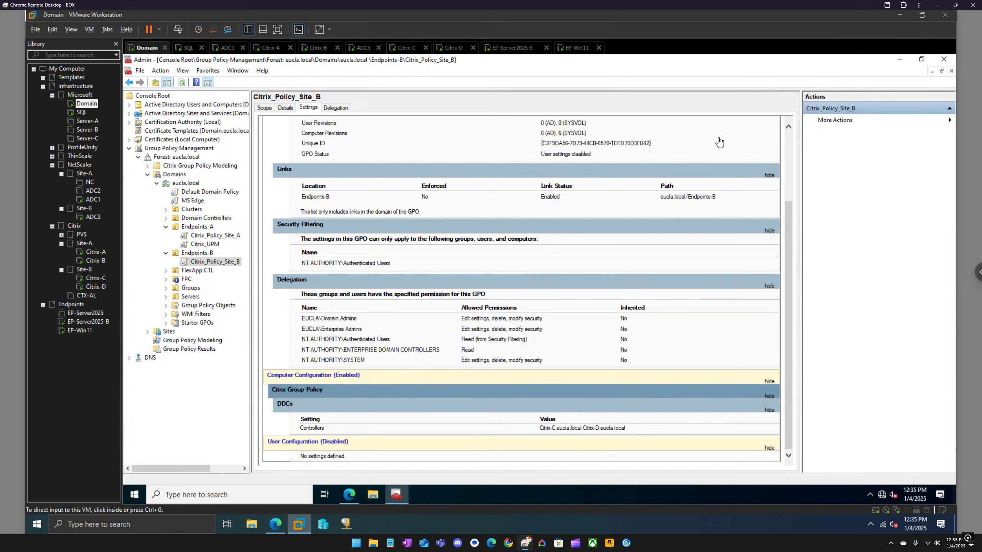
left_click(899, 59)
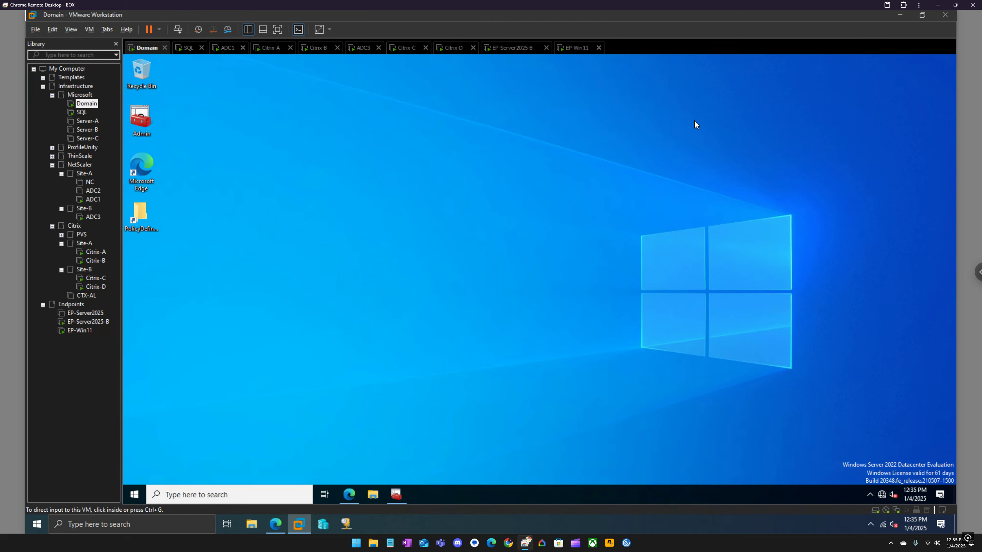
Switch to the EP-Win11 machine and examine the address of the storefront-a Citrix Workspace page
left_click(576, 49)
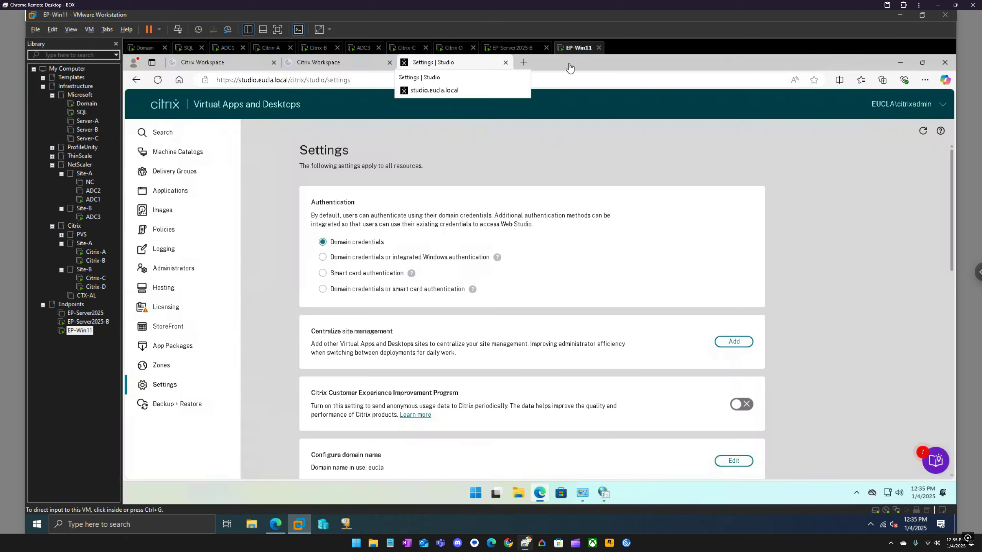
left_click(215, 63)
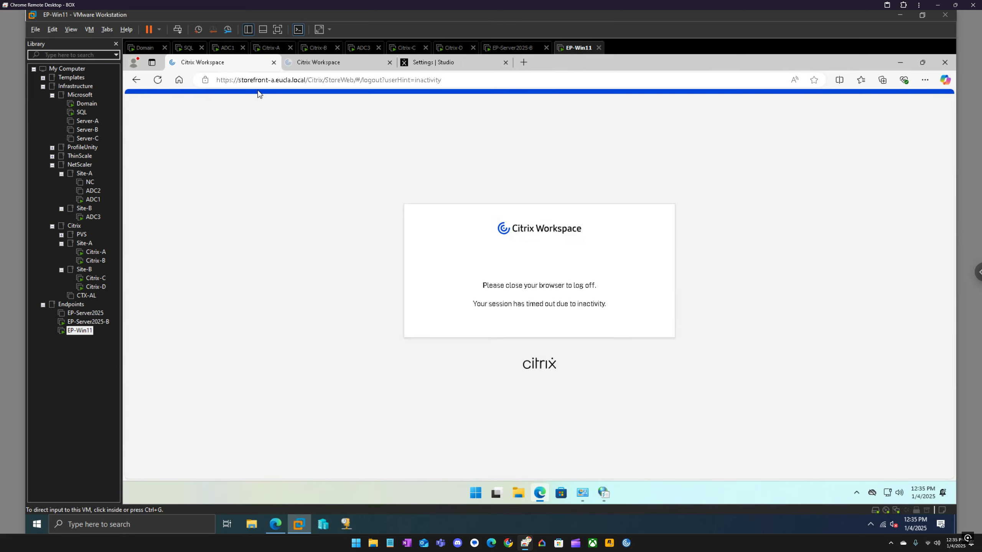
left_click_drag(275, 81, 238, 82)
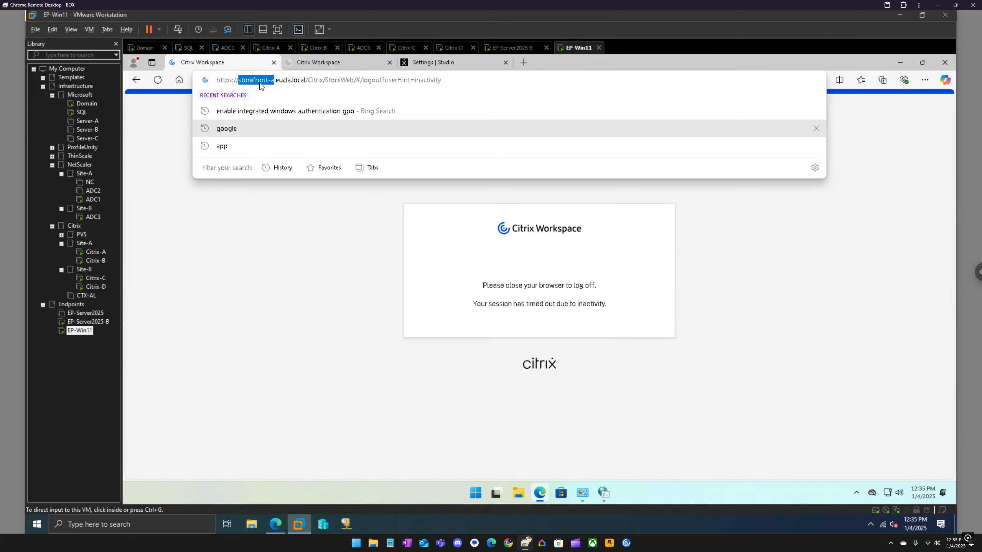
Sign in to the storefront-b Citrix Workspace site with the saved account's user name and password
left_click(328, 64)
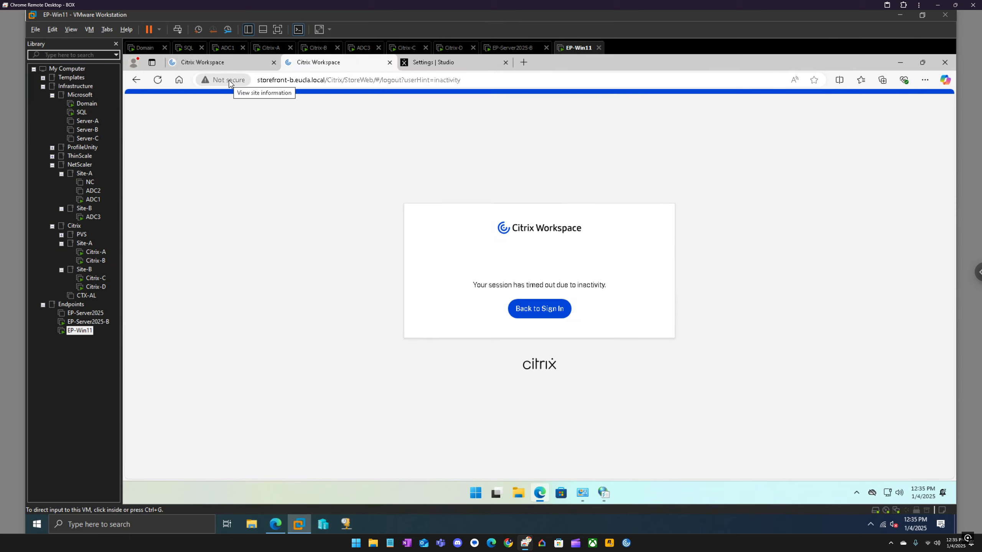
left_click(526, 310)
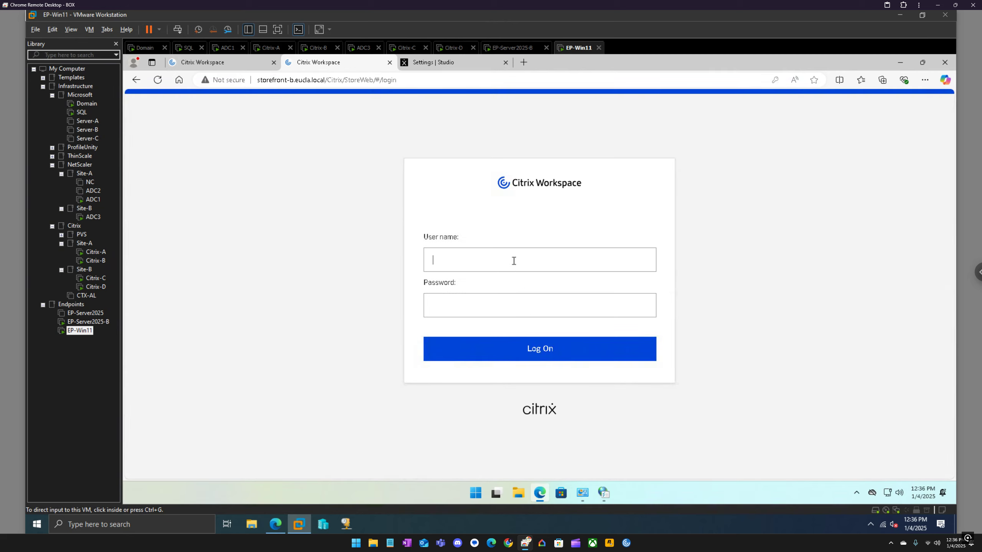
left_click(514, 261)
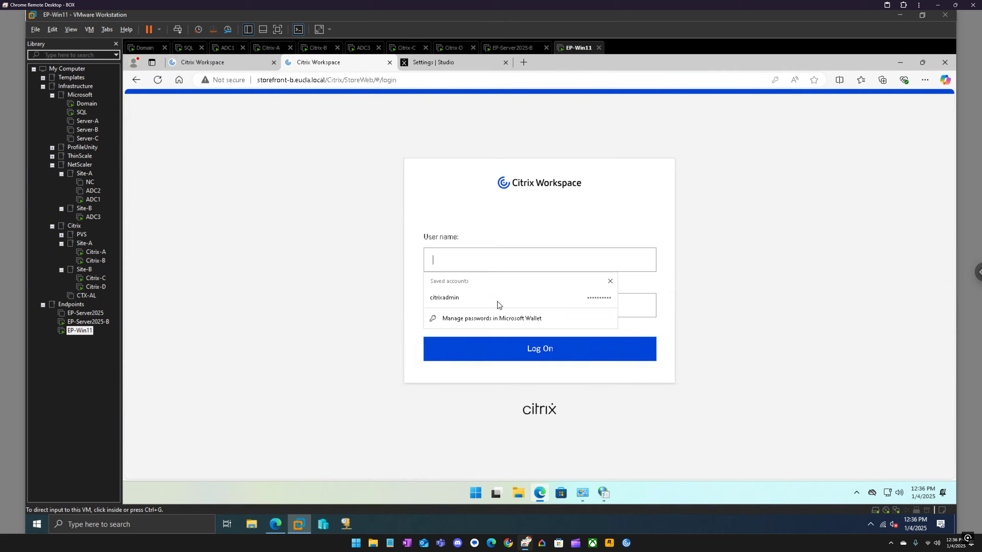
left_click(499, 304)
left_click(541, 354)
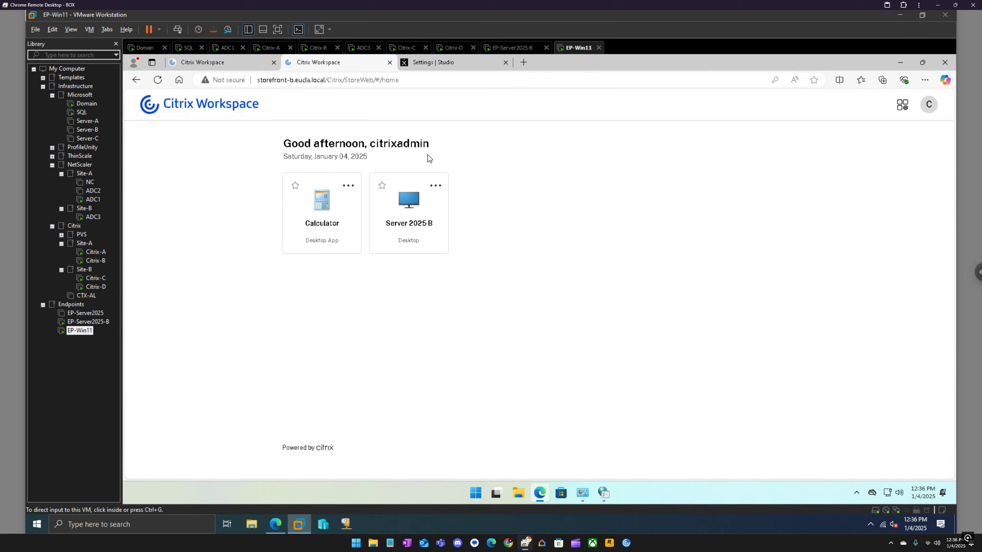
left_click(227, 61)
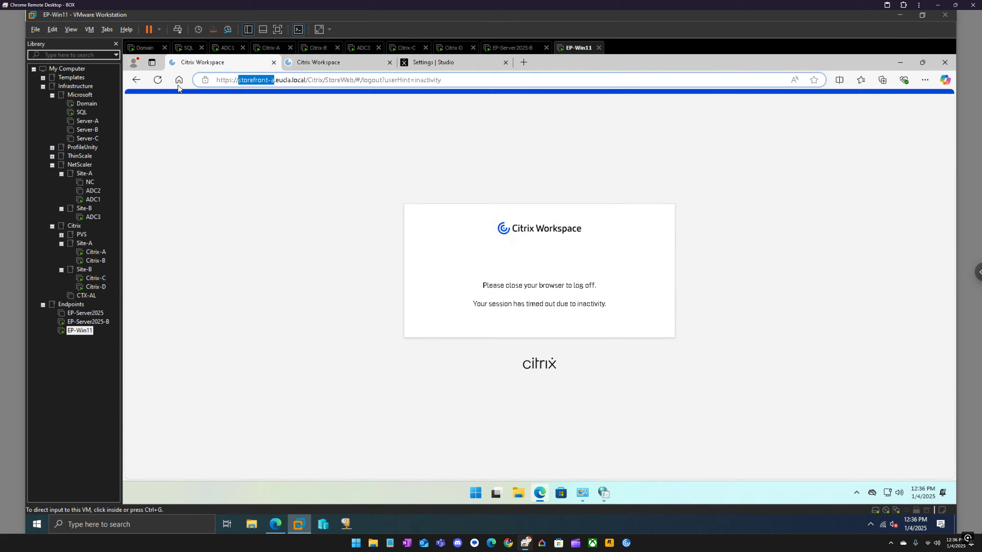
left_click(158, 80)
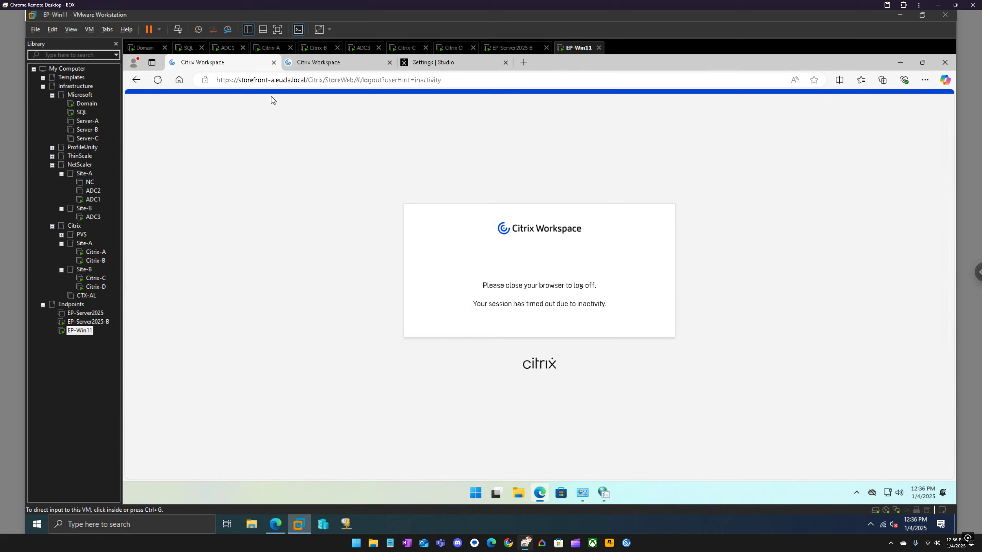
left_click_drag(462, 80, 356, 82)
key("BackSpace")
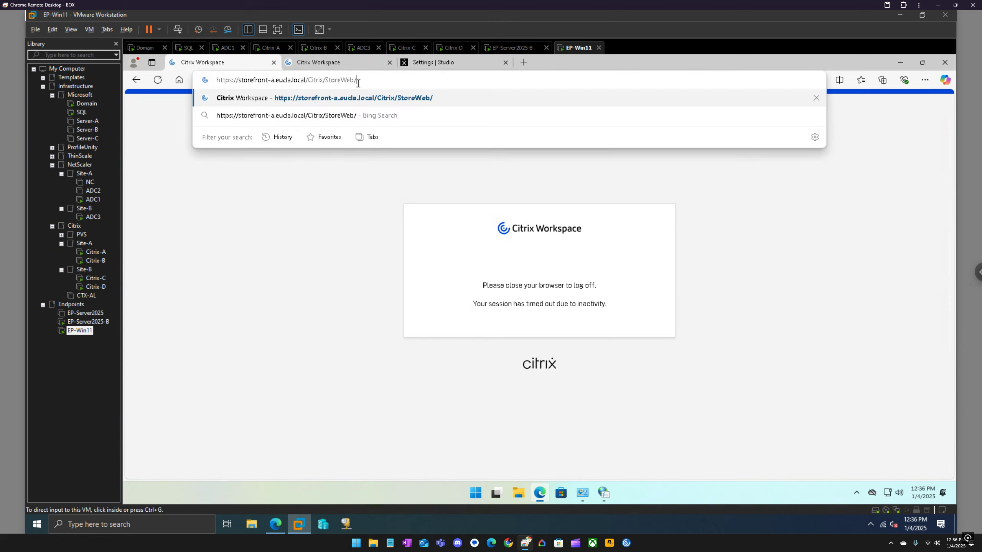
key("Return")
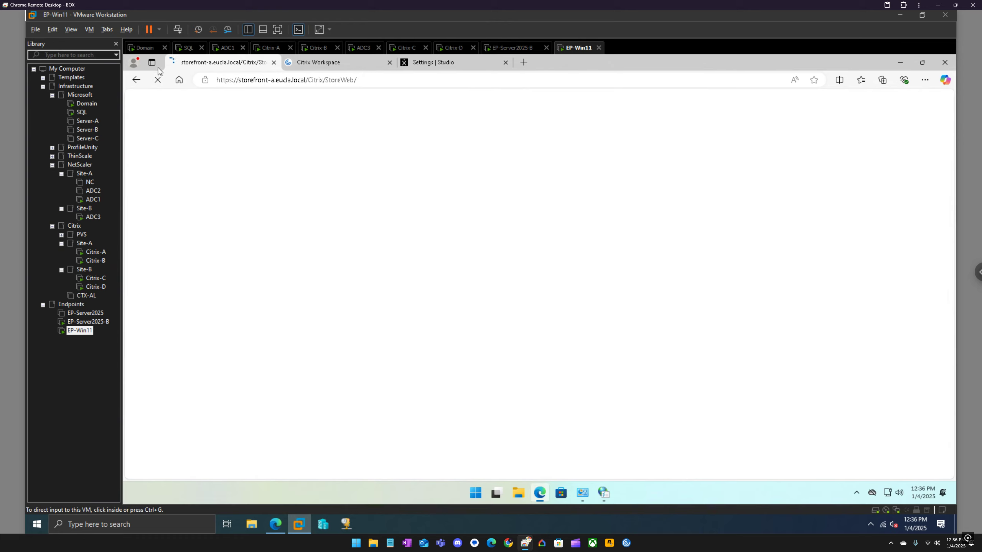
mouse_move(318, 74)
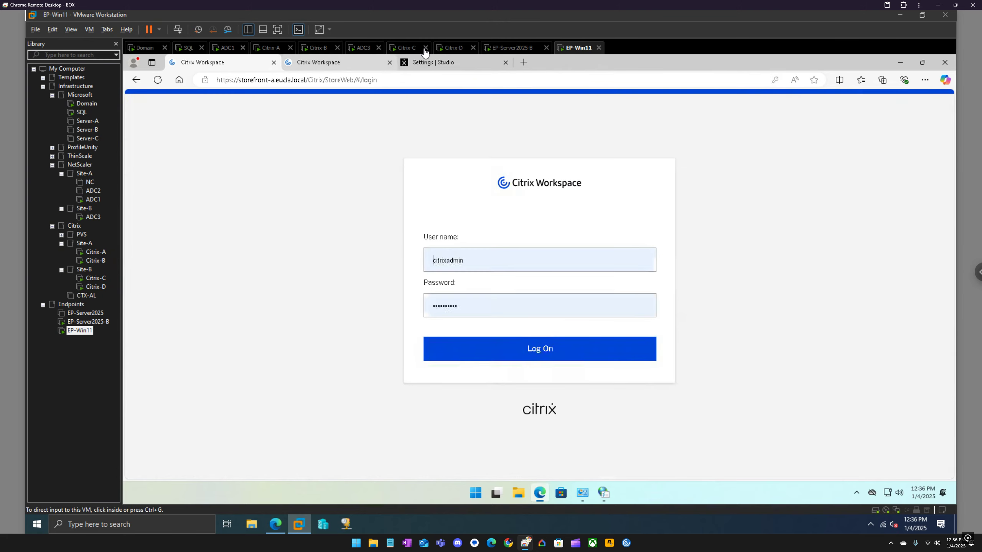
On the Citrix-C machine, examine the store details in the Citrix StoreFront console
left_click(410, 50)
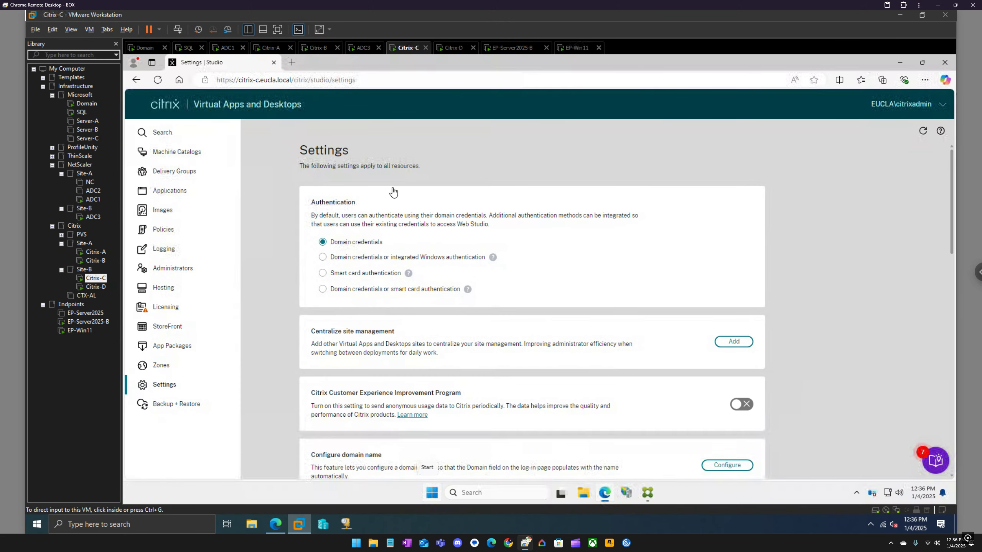
left_click(647, 493)
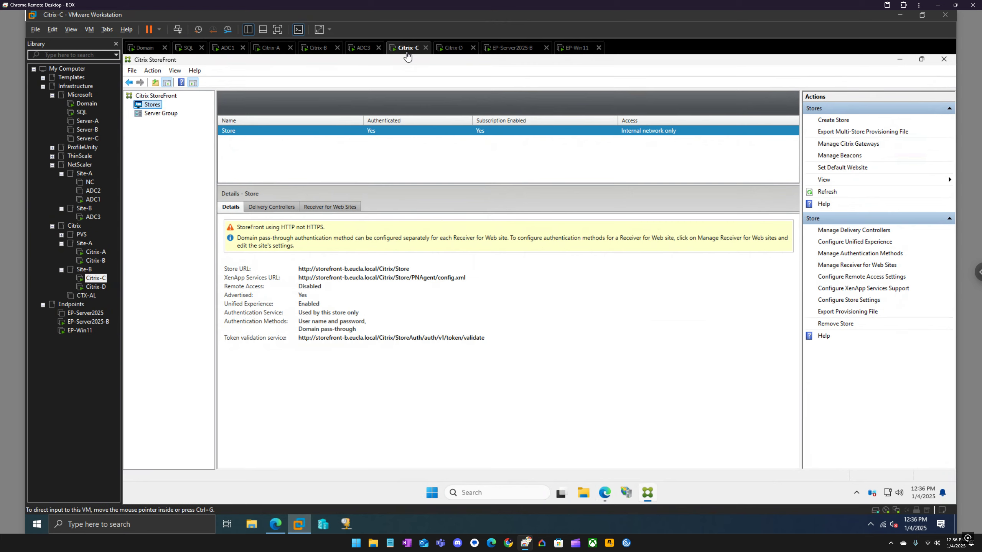
Back on EP-Win11, log on to storefront-a with the prefilled account and compare its resources with those of storefront-b
left_click(573, 48)
left_click(507, 360)
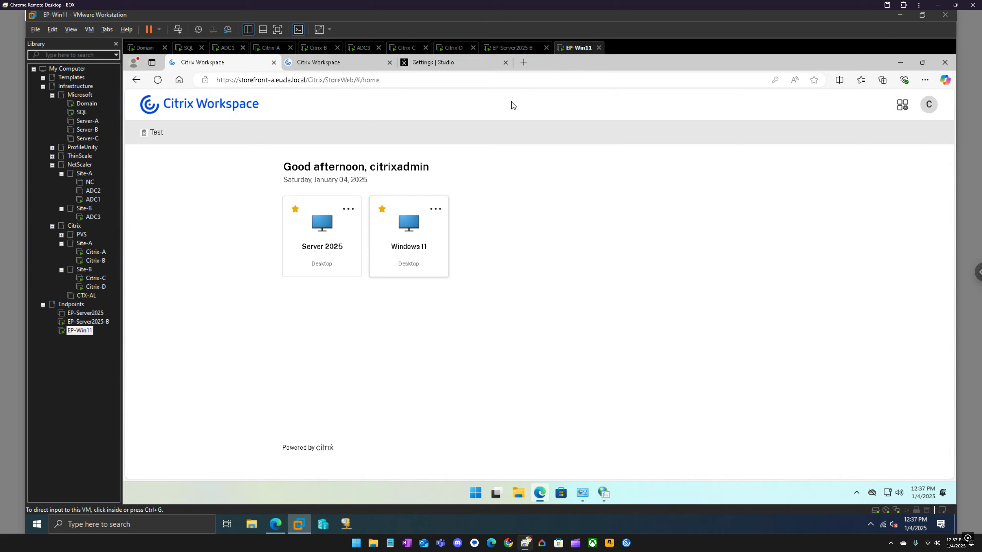
left_click(333, 62)
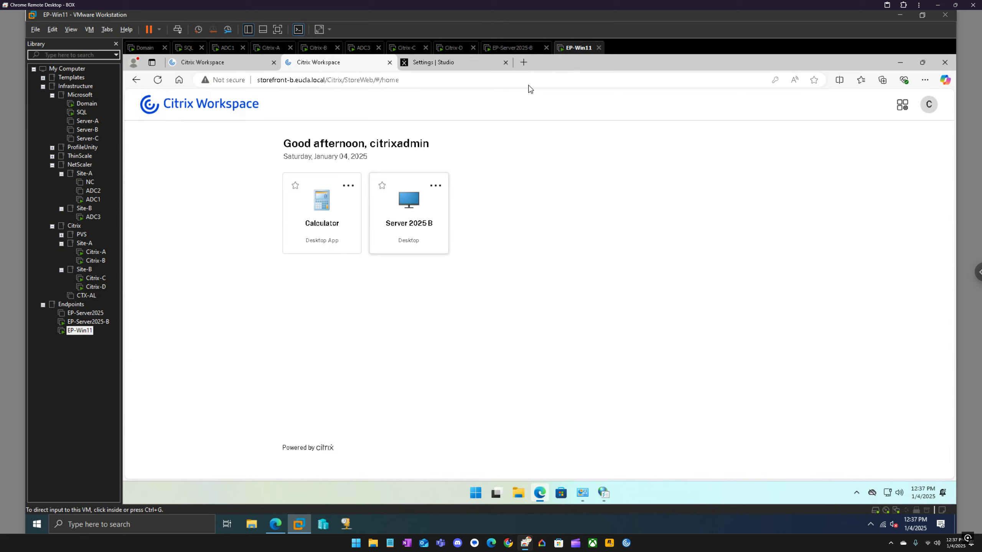
Open studio.eucla.local in a new browser page on EP-Win11
left_click(523, 62)
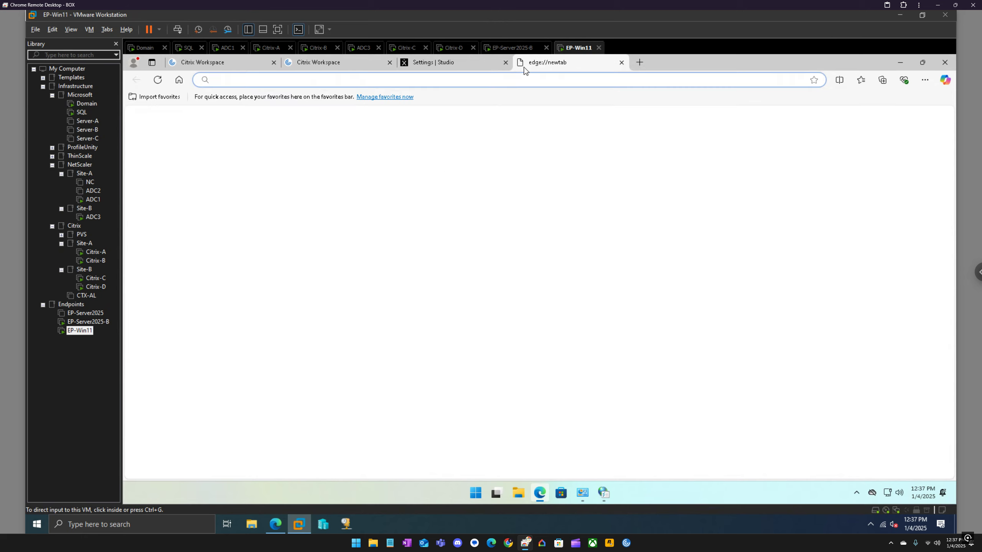
type("studio.eucla.local")
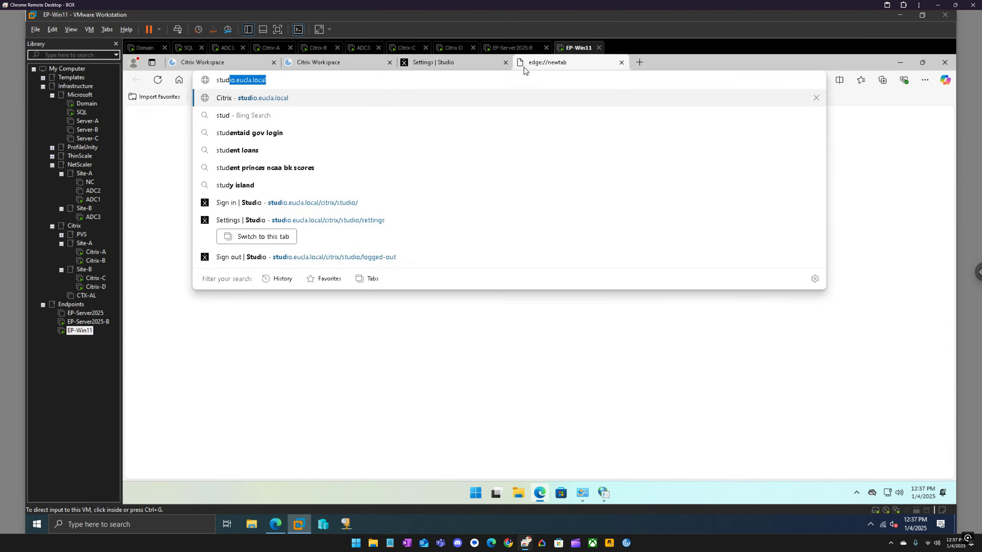
key("Return")
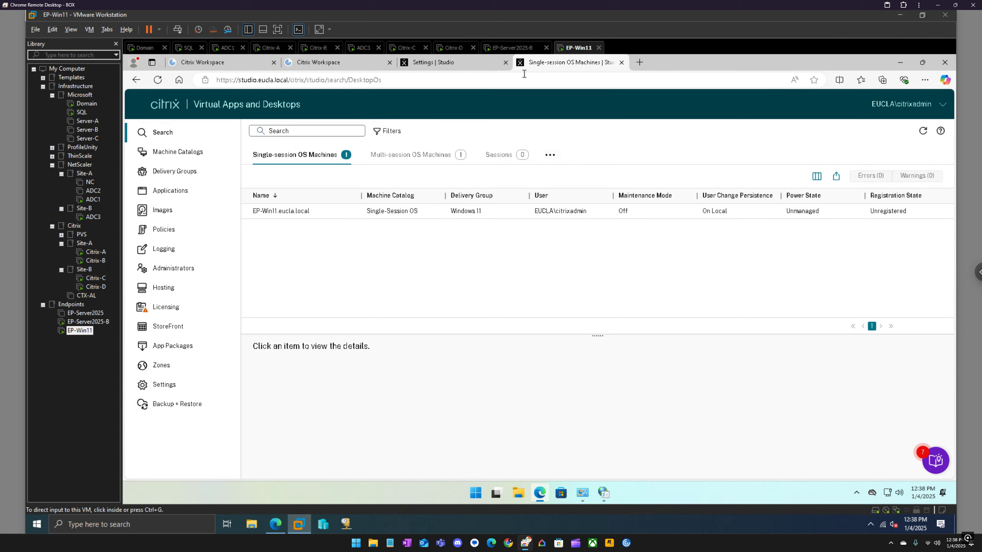
Compare the already open Web Studio Settings page with the newly opened Studio session
left_click(468, 67)
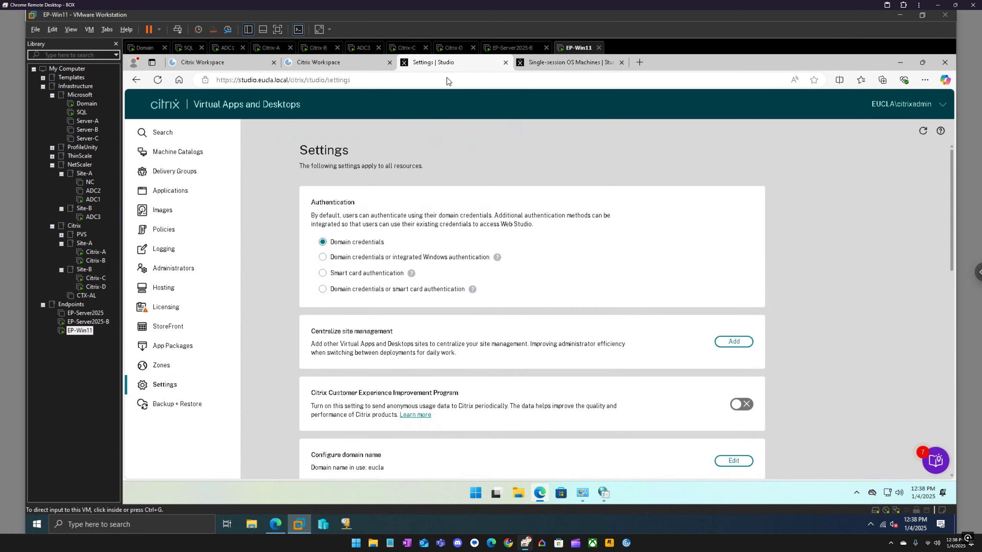
left_click(564, 65)
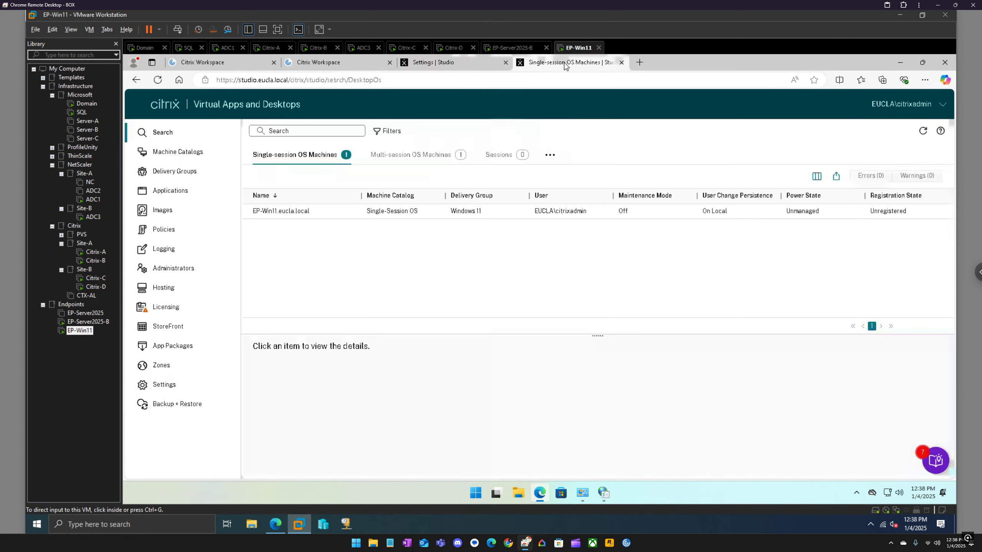
left_click(469, 68)
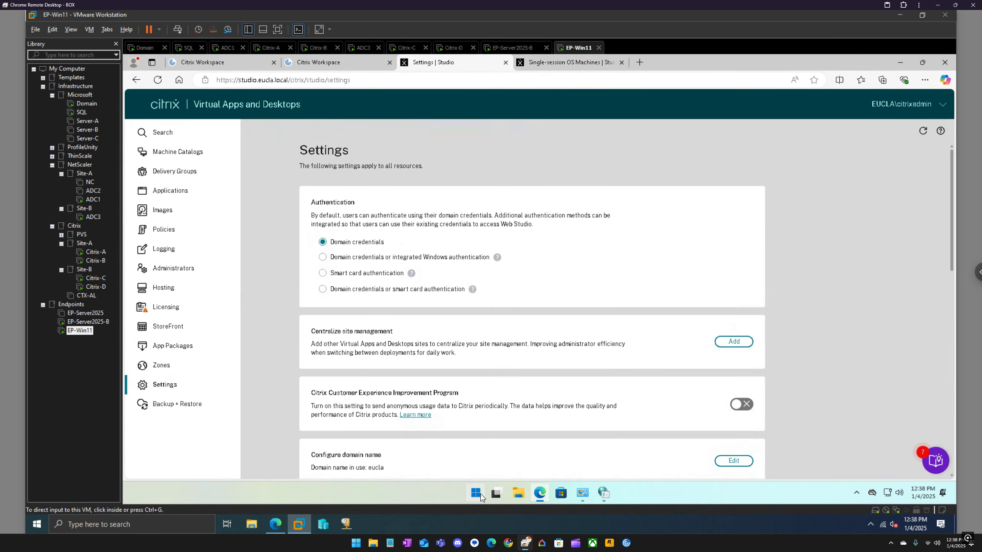
left_click(478, 494)
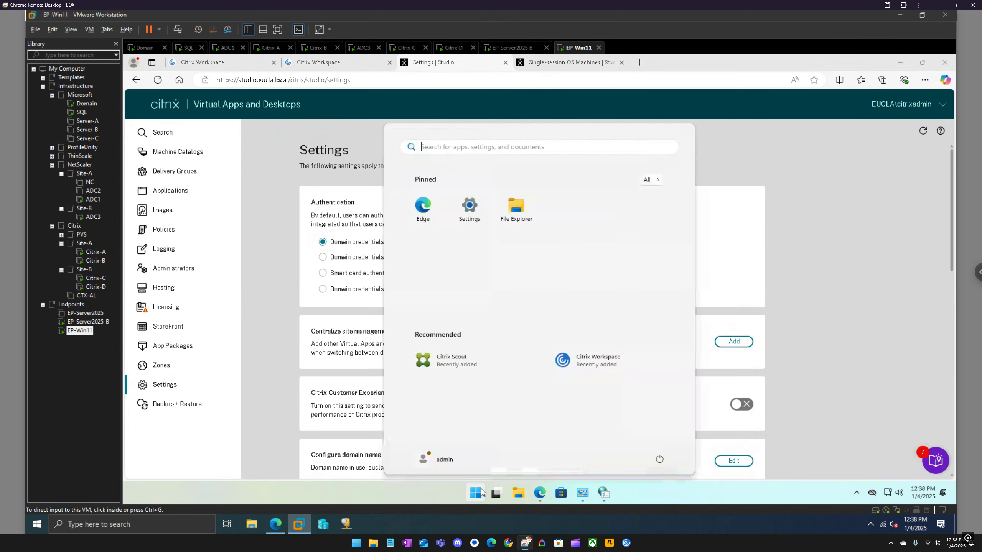
left_click(648, 180)
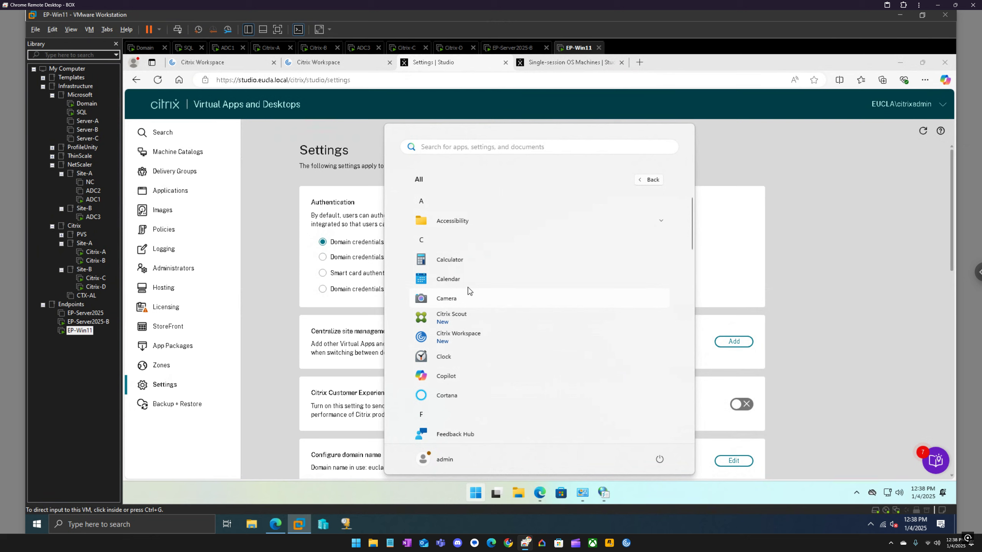
left_click(464, 66)
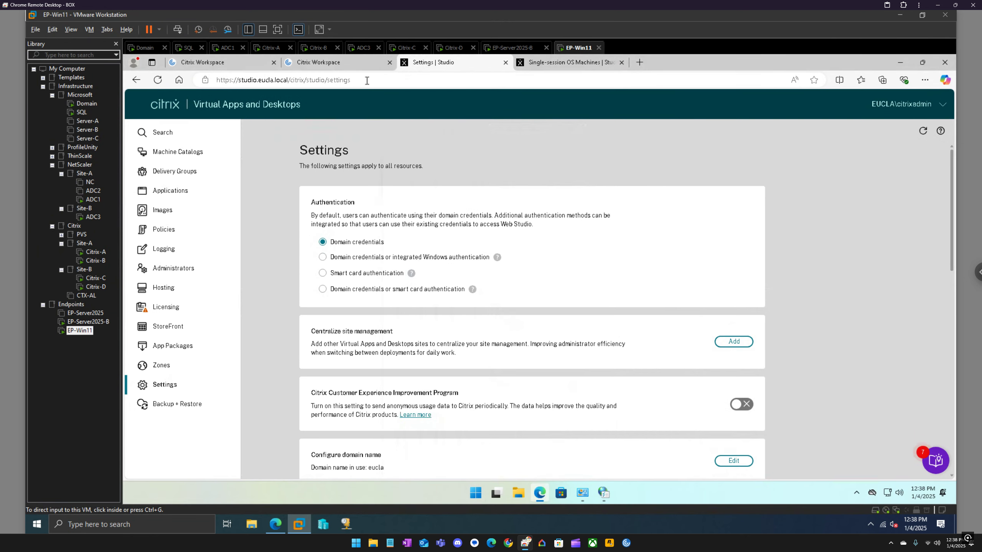
Switch to the Citrix-C machine and bring up its Web Studio Settings page with the authentication options
left_click(403, 48)
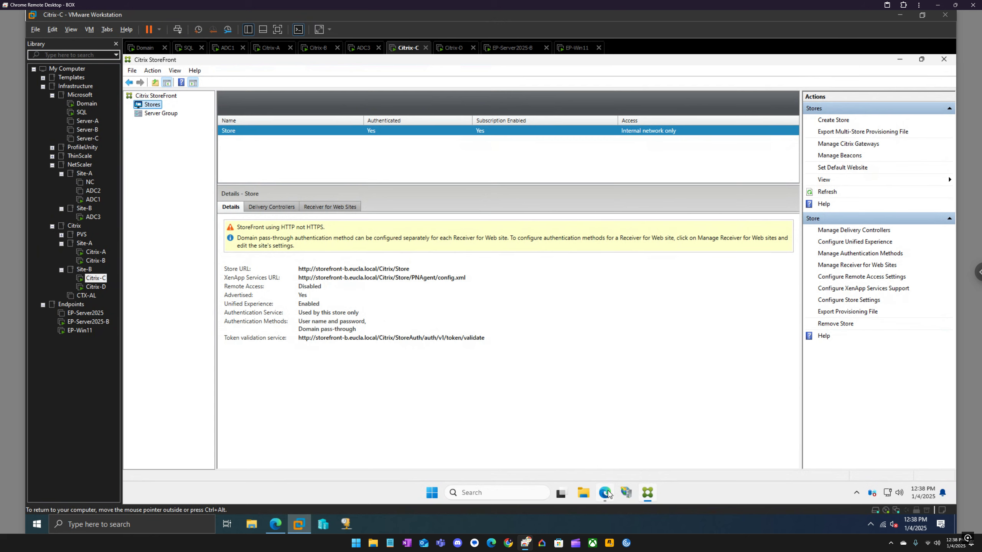
mouse_move(608, 494)
left_click(590, 445)
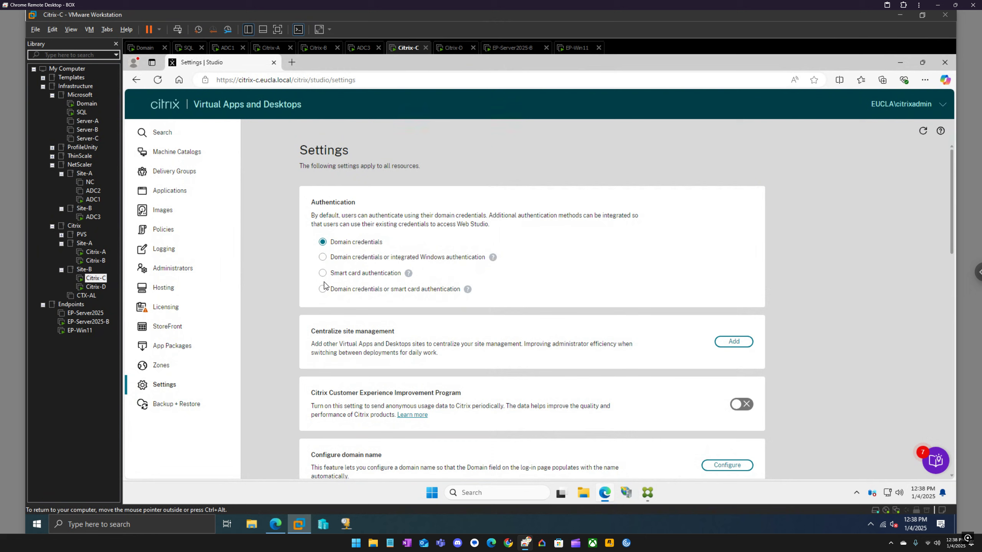
left_click(374, 79)
left_click(374, 79)
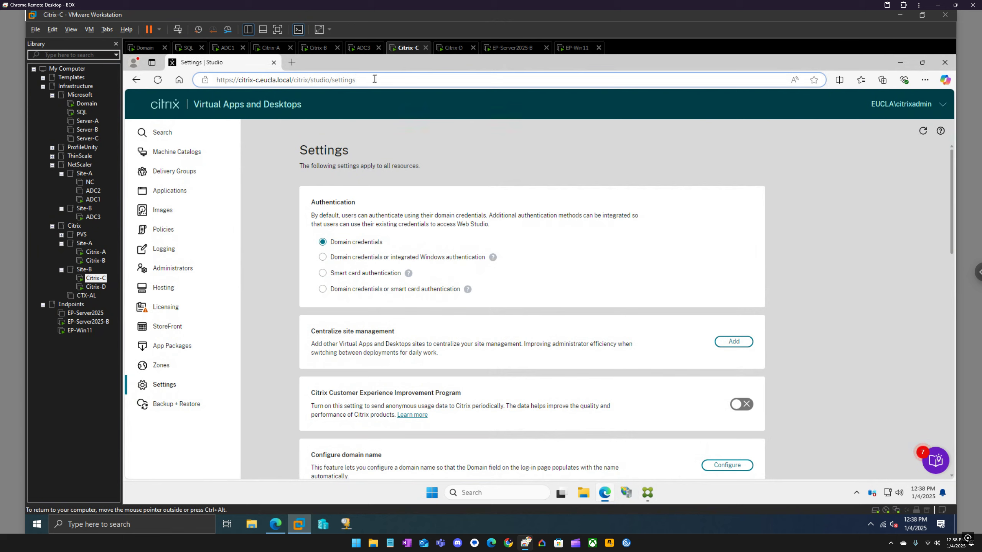
left_click(728, 343)
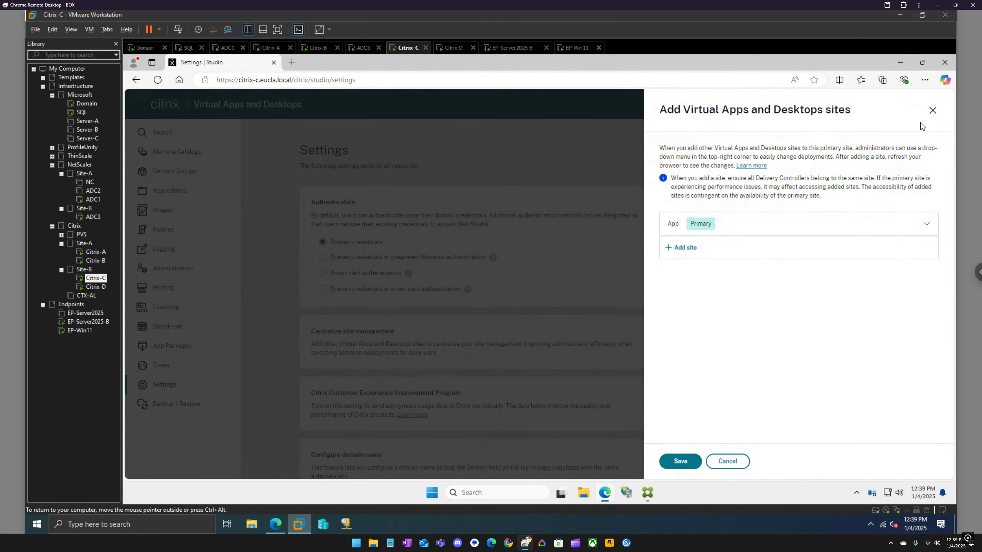
left_click(932, 110)
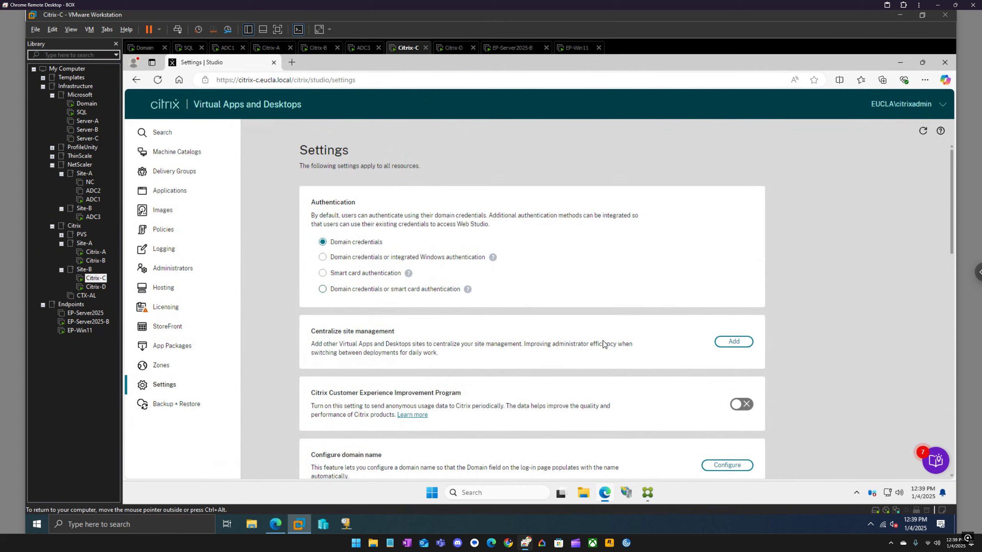
Start adding a site under centralized site management and rename the primary site as Site-B
left_click(734, 343)
left_click(734, 343)
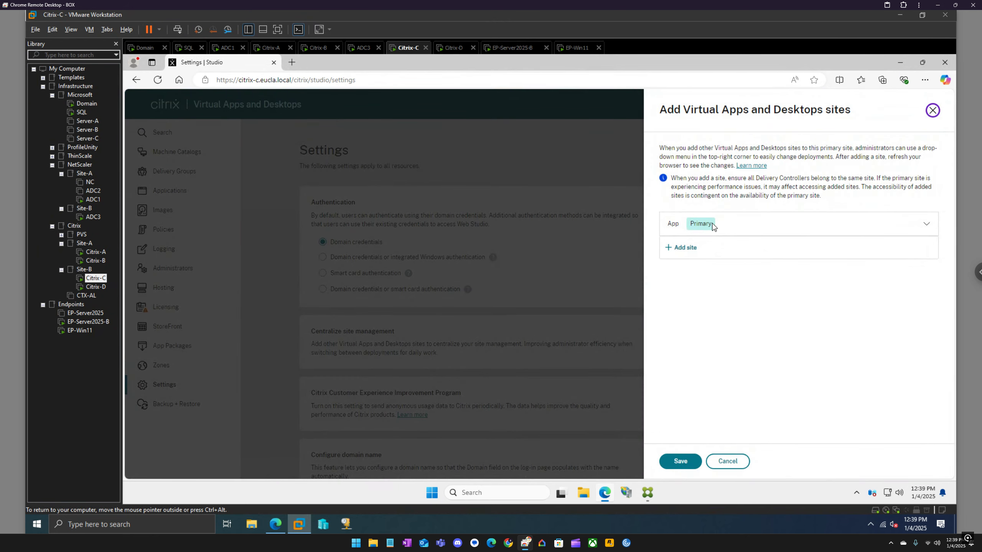
mouse_move(697, 232)
left_click(816, 229)
left_click(701, 226)
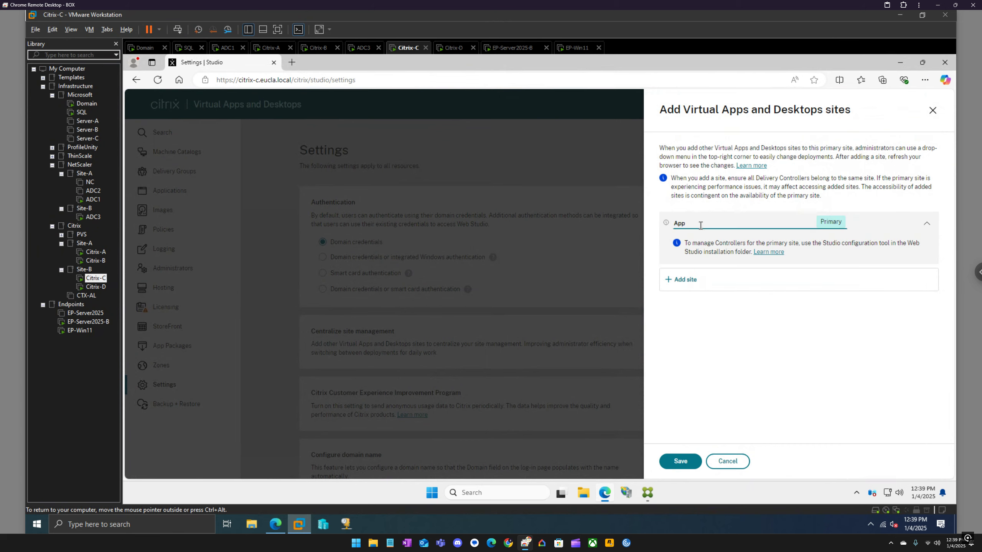
key("BackSpace")
key("BackSpace")
key("BackSpace")
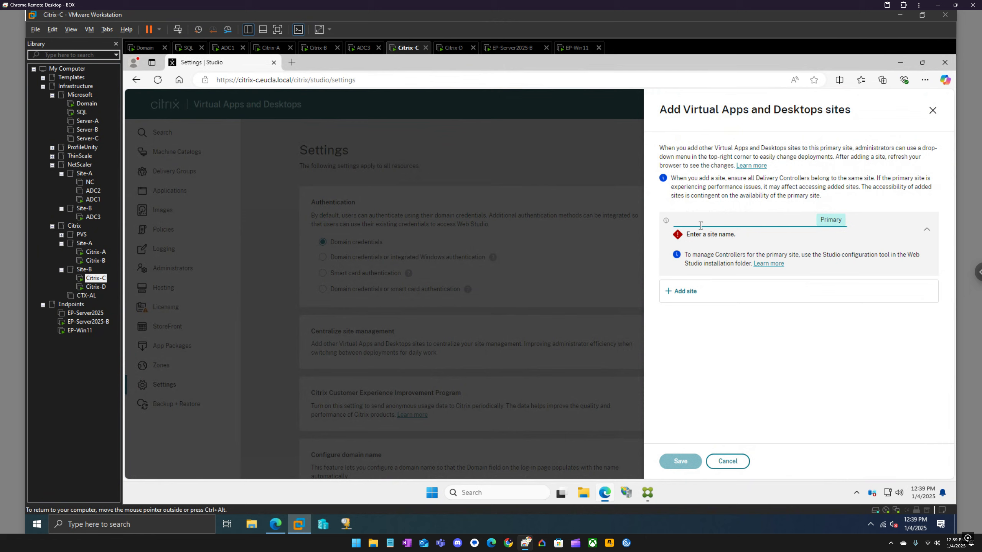
type("Site")
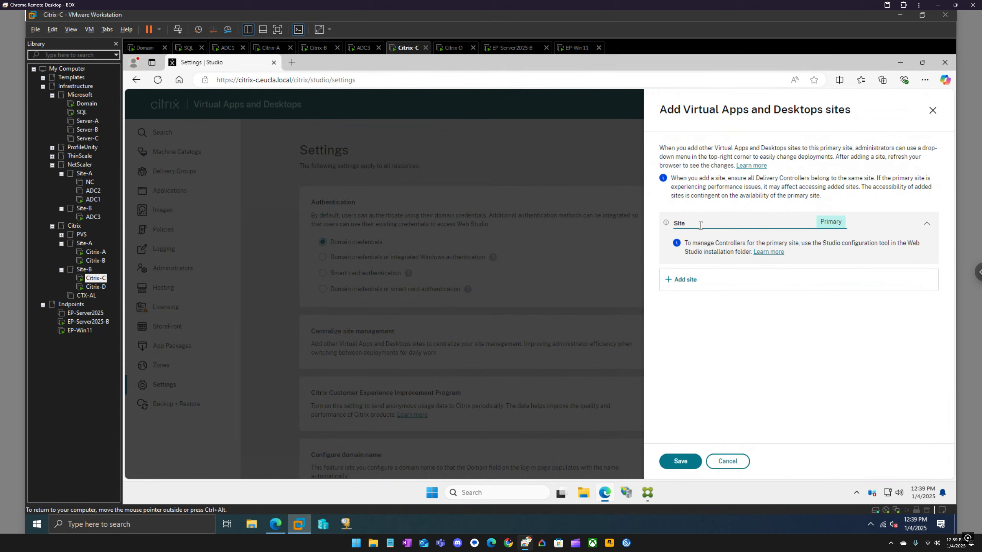
type("-B")
Add a second site named Site-A with controller studio.eucla.local, test the controller address, and save the site list
left_click(692, 280)
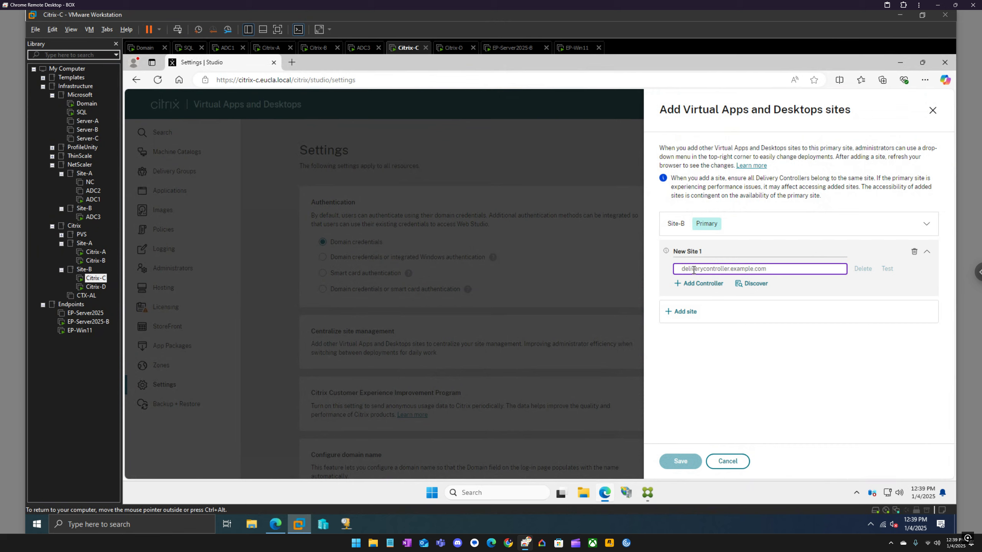
triple_click(701, 251)
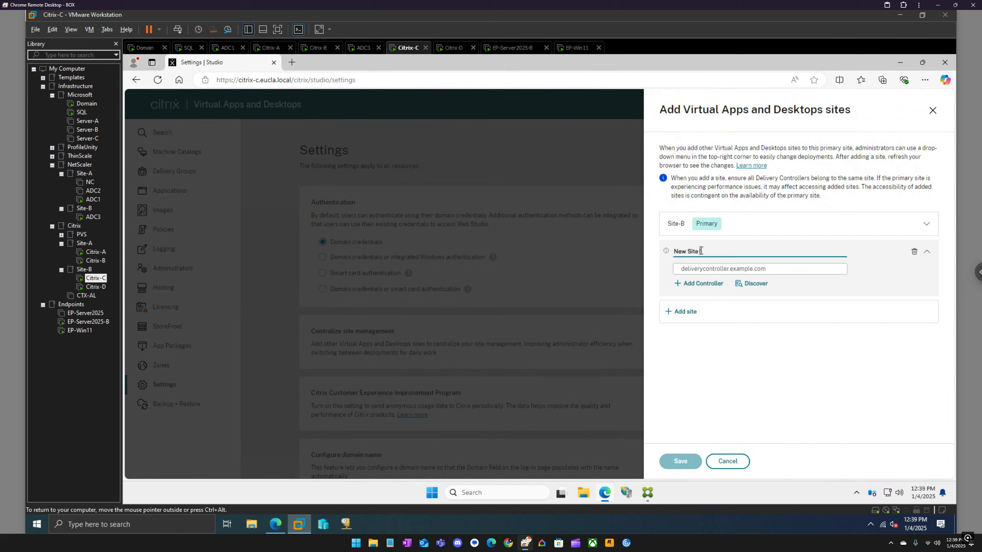
type("Site-A")
left_click(705, 270)
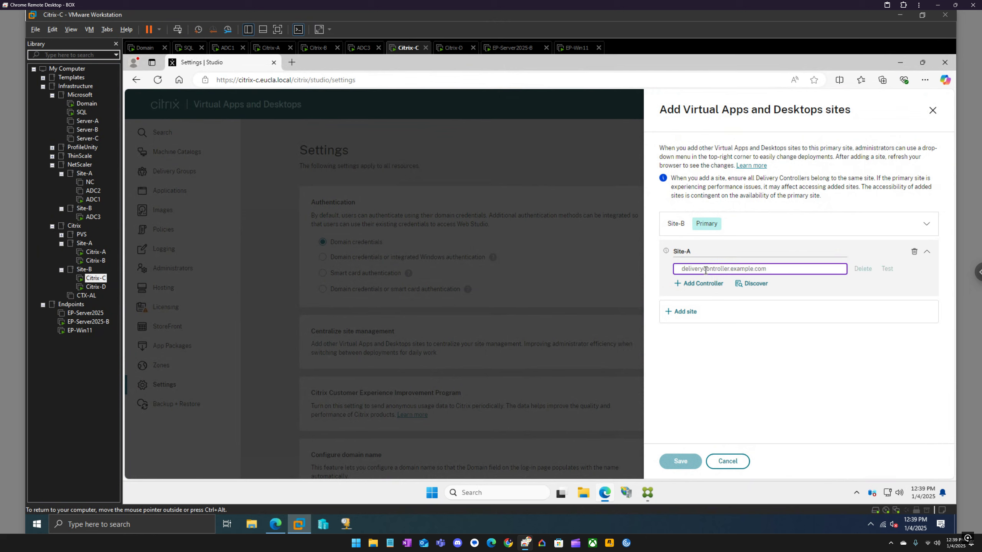
type("stu")
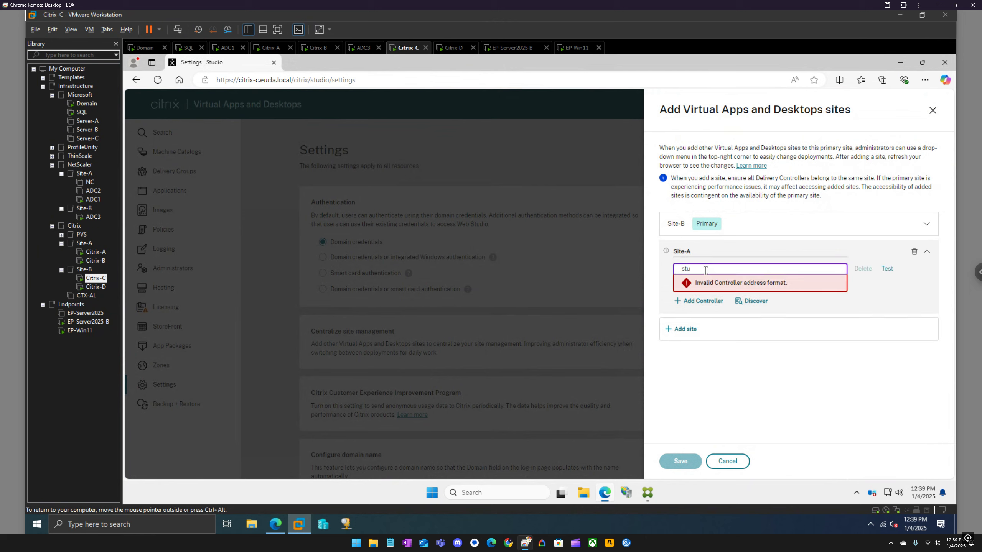
type("dio.eucla.local")
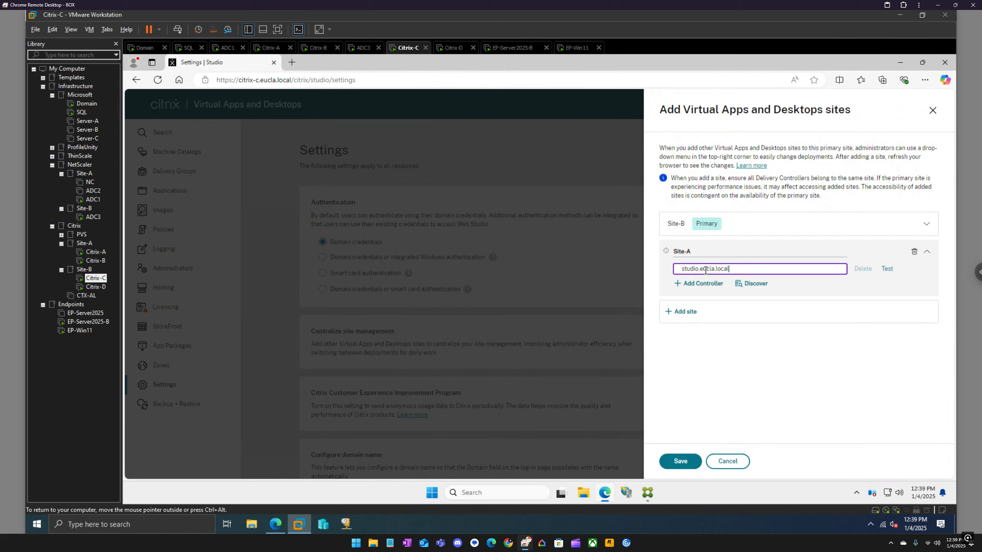
left_click(887, 270)
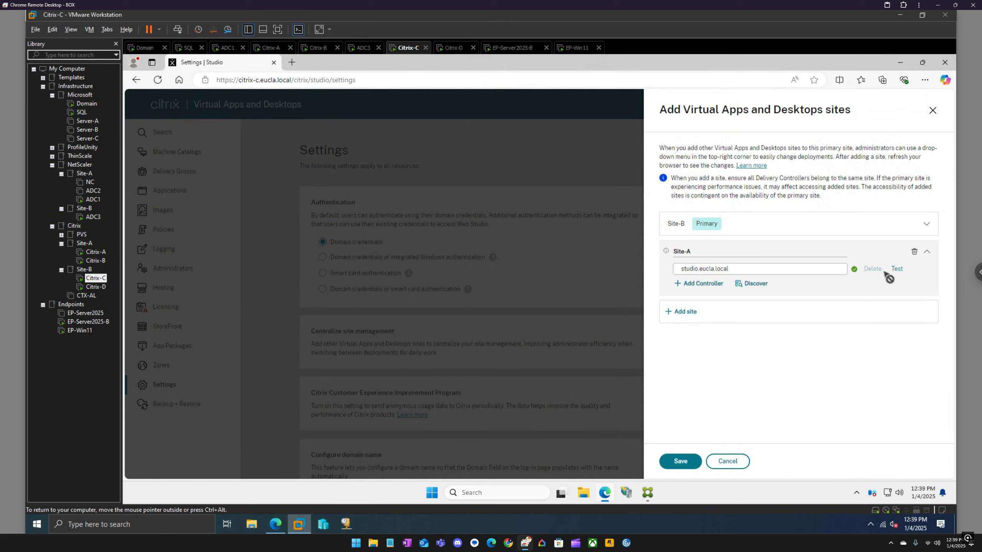
left_click(682, 462)
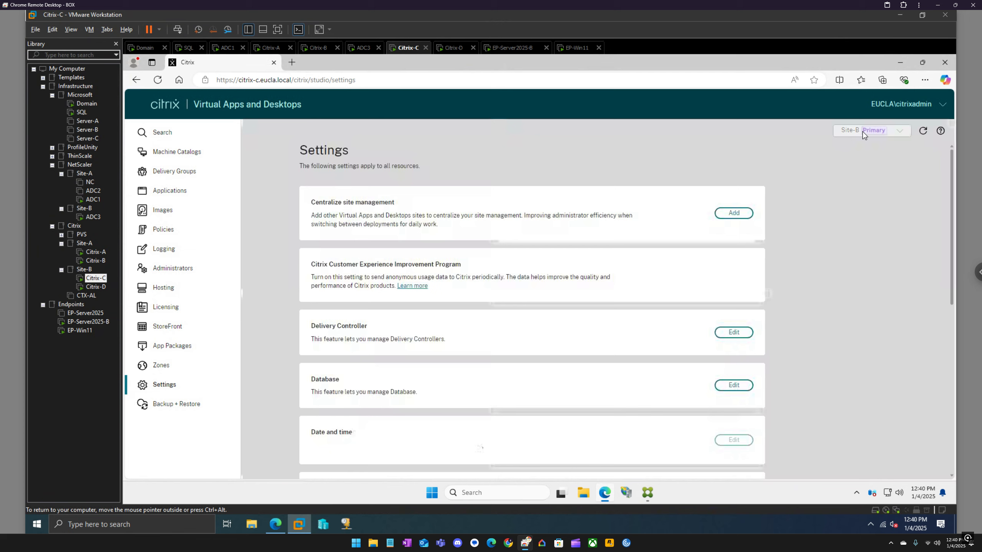
Examine Site-B's machine catalogs, the machines in its Multi-Session OS catalog, and its published applications
left_click(180, 156)
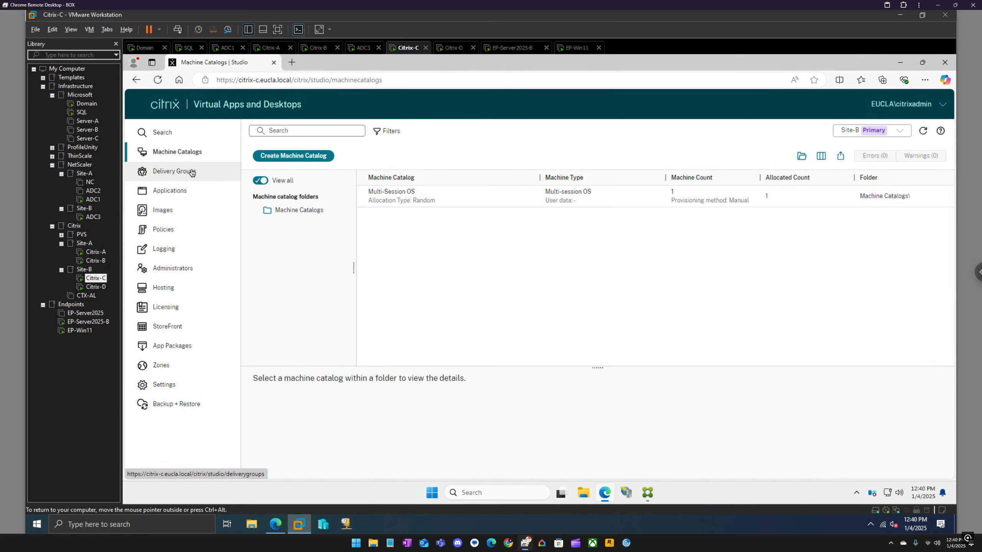
double_click(385, 192)
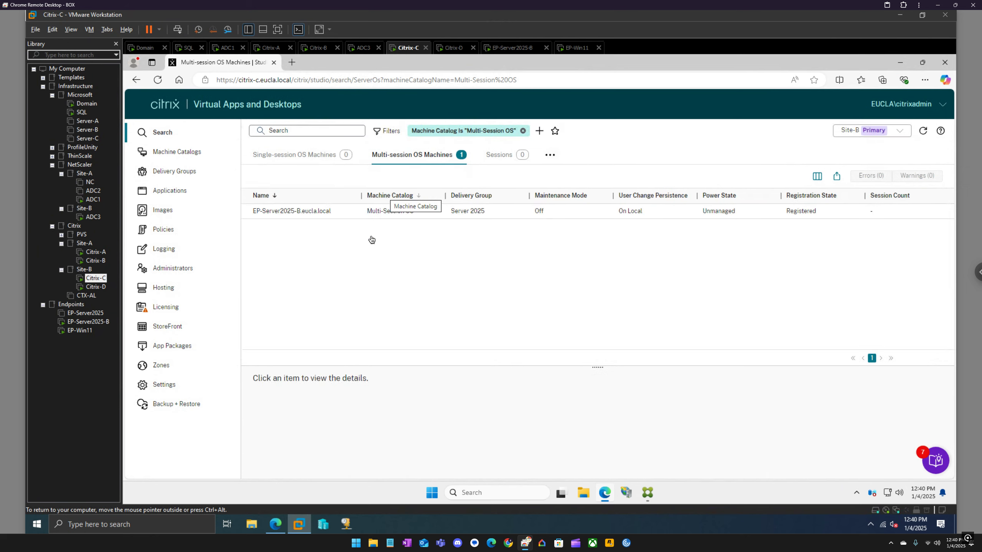
left_click(183, 190)
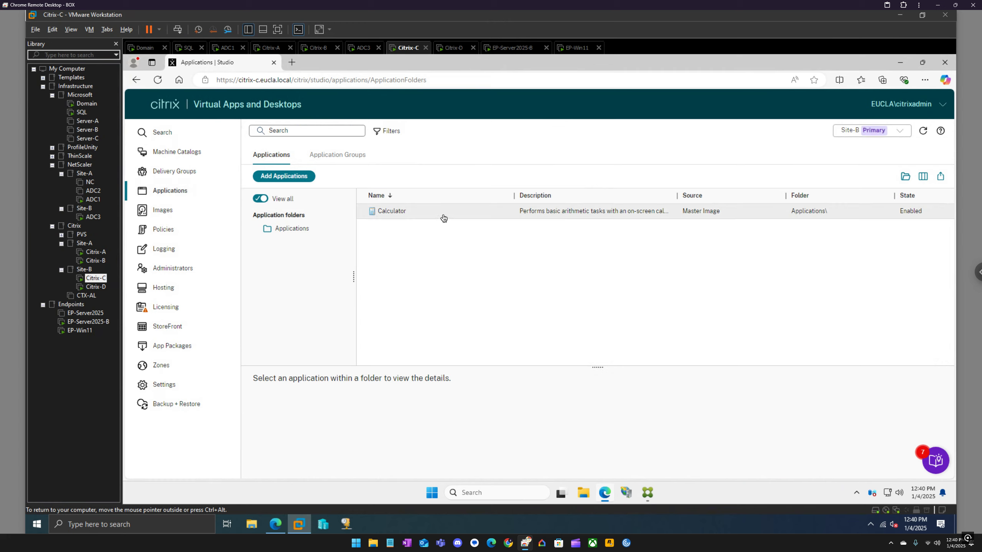
Switch Studio to Site-A, signing in with the prefilled account and domain eucla, and review its applications, machine catalogs and delivery groups
left_click(870, 131)
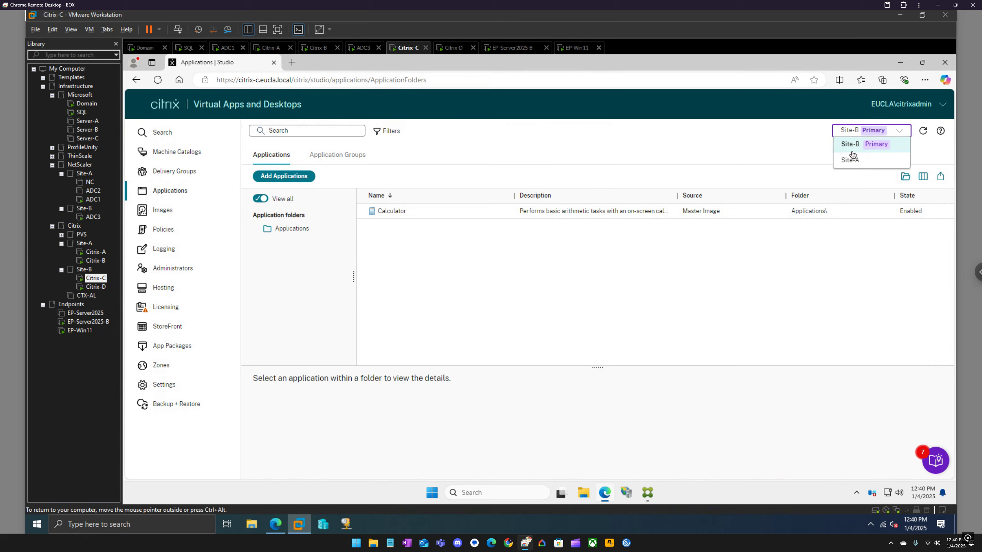
left_click(850, 159)
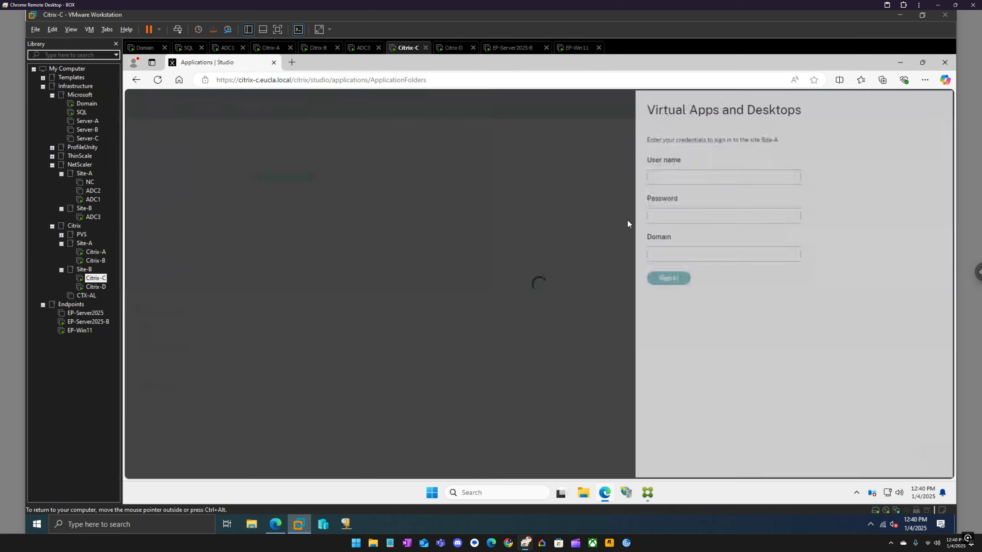
left_click(682, 254)
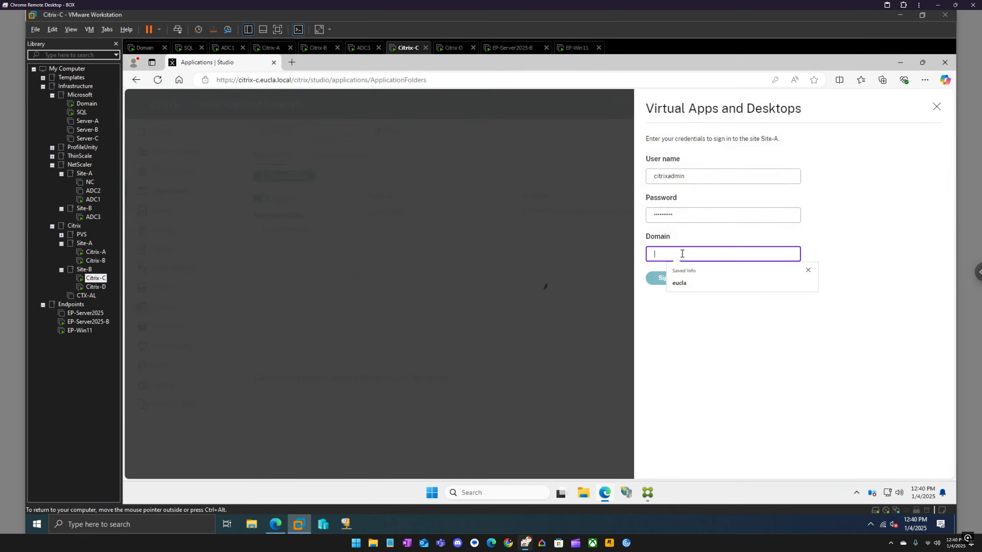
left_click(677, 282)
left_click(668, 281)
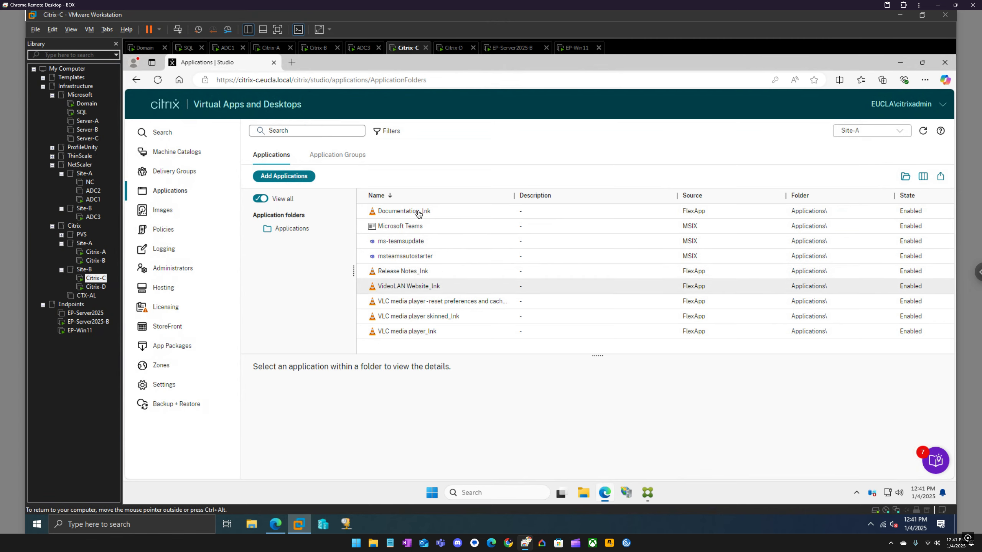
left_click(178, 156)
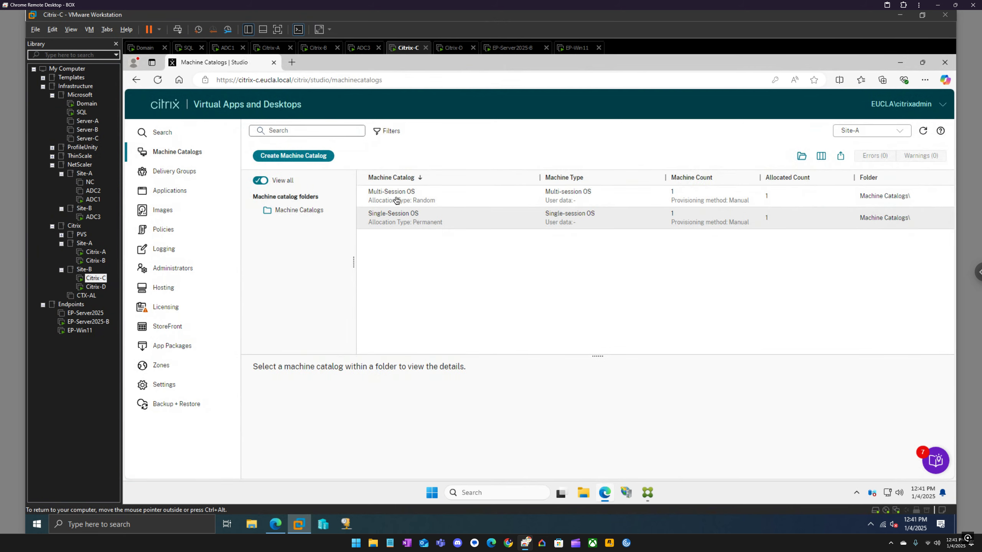
left_click(176, 179)
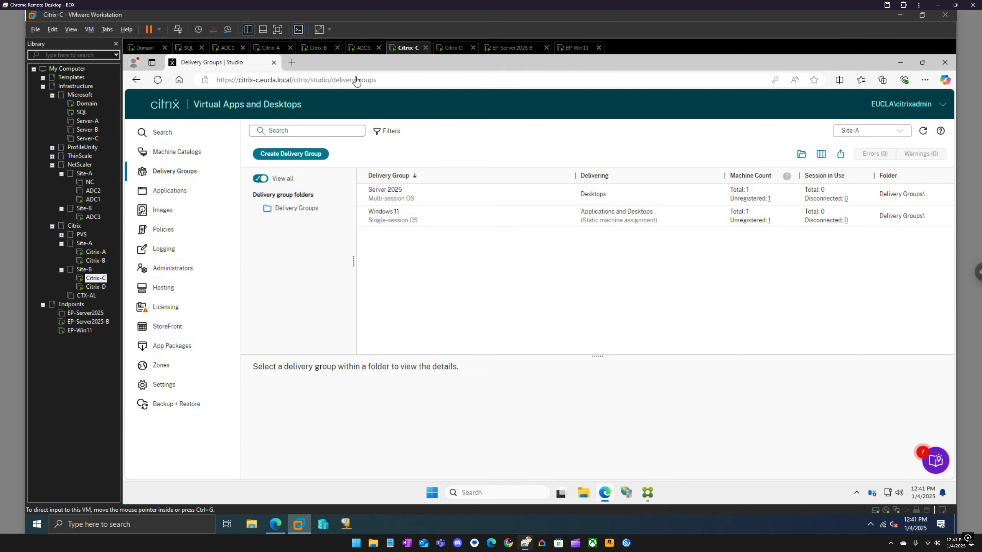
left_click(293, 65)
type("director")
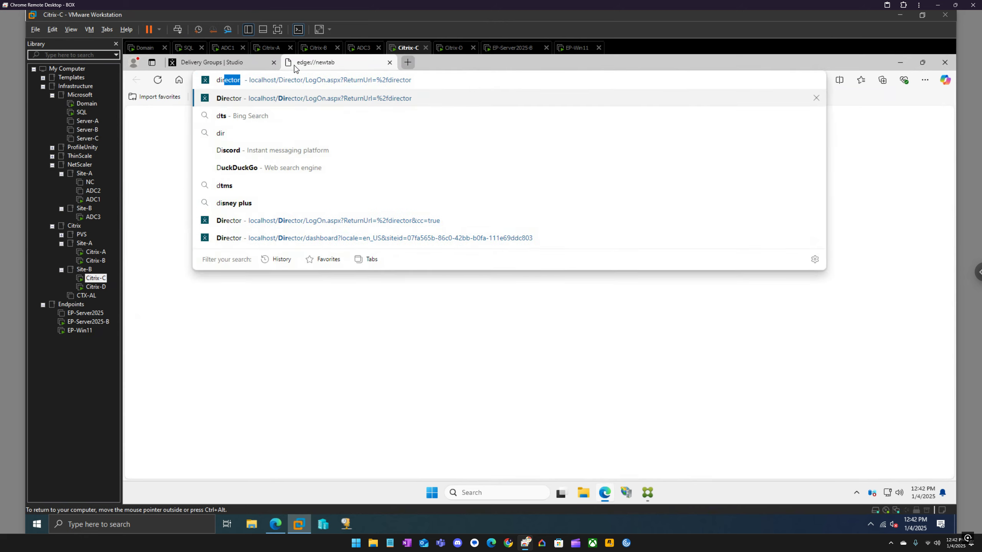
key("Return")
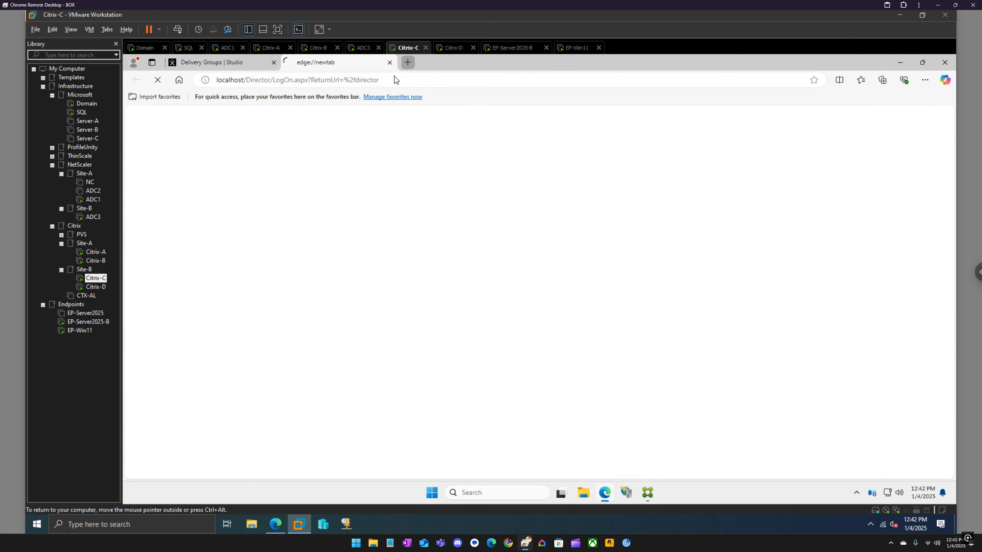
Open director.eucla.local in a new browser page and log on to Citrix Director with the saved domain-qualified administrator account
key("ctrl+t")
type("dire")
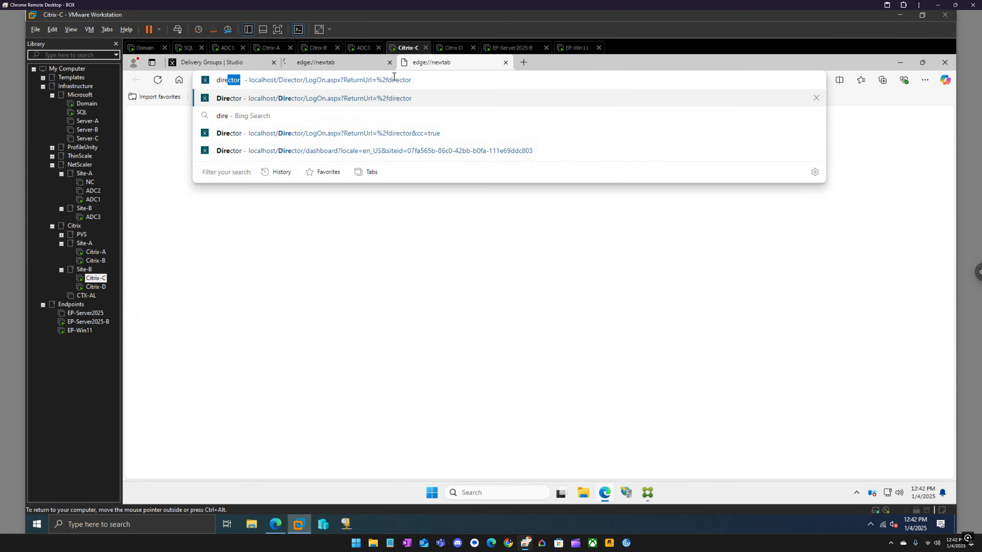
type("ctor.eucla.l")
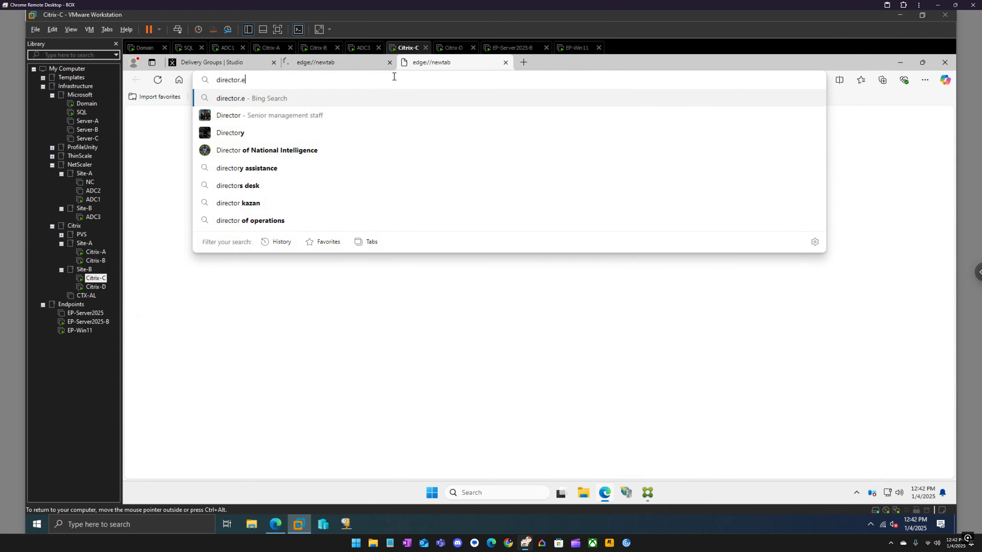
type("ocal")
key("Return")
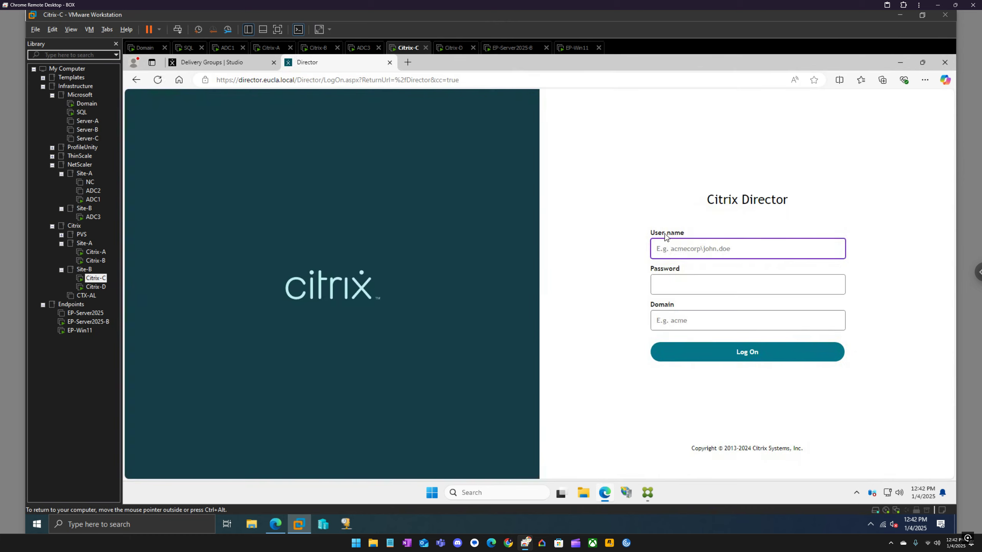
left_click(675, 246)
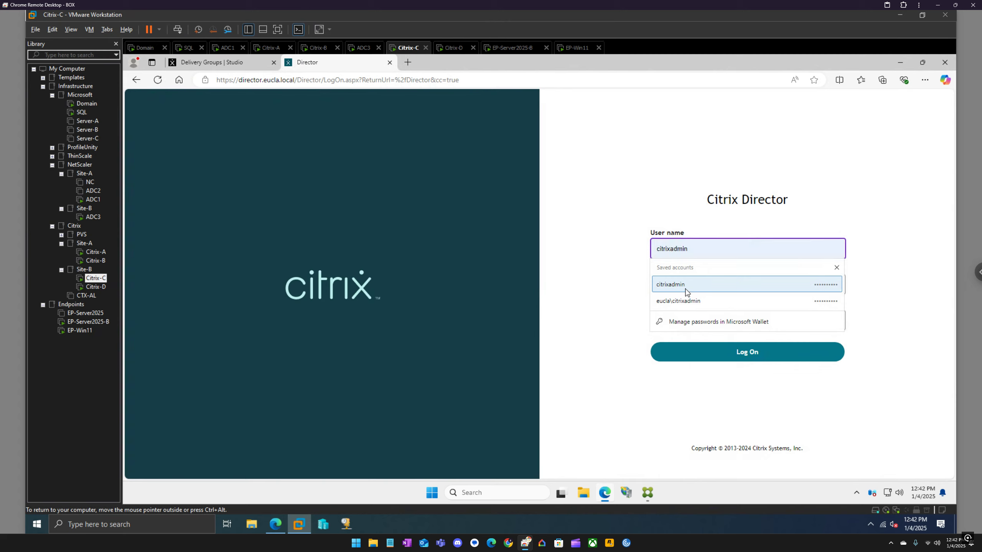
left_click(683, 302)
left_click(723, 350)
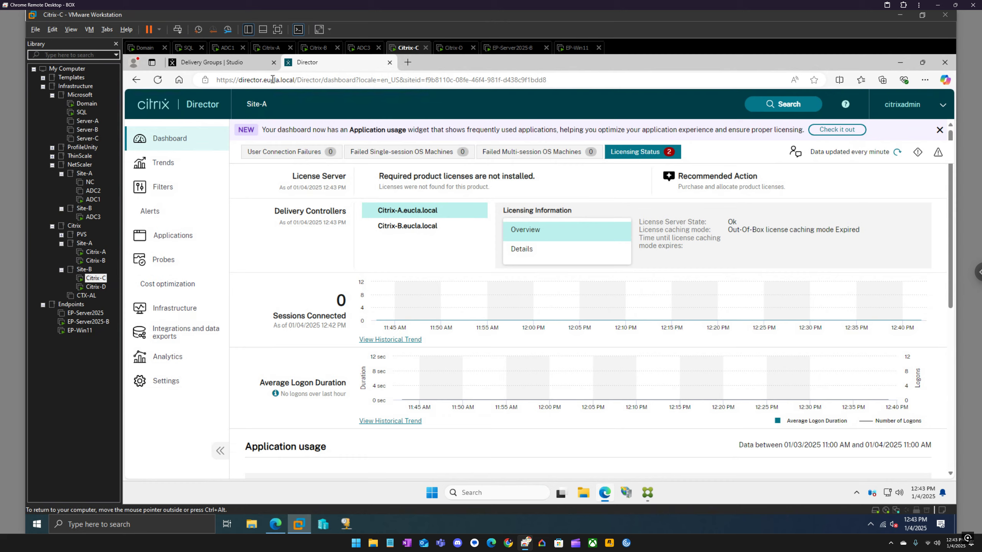
Switch to the Citrix-A machine and sign in to Windows with the account password
left_click(273, 50)
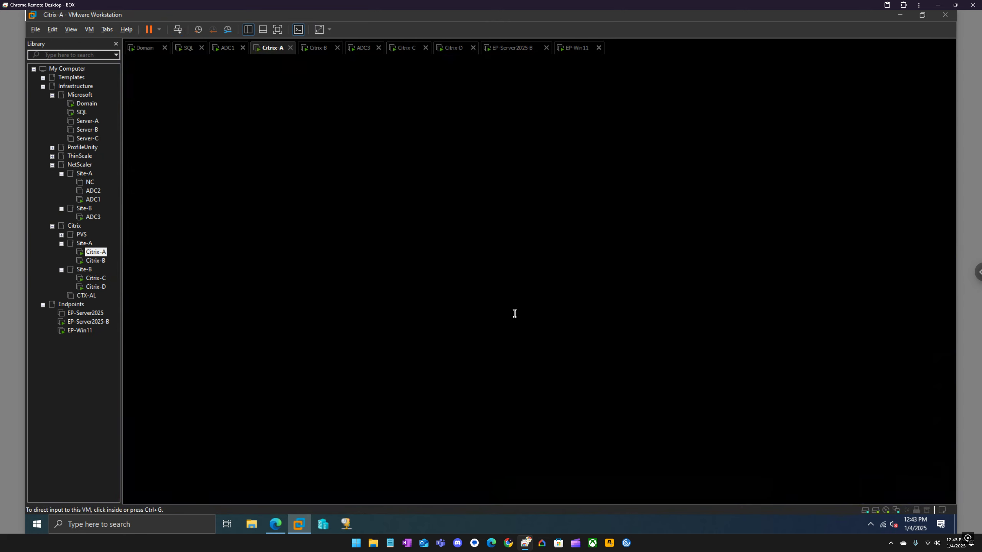
type("•••")
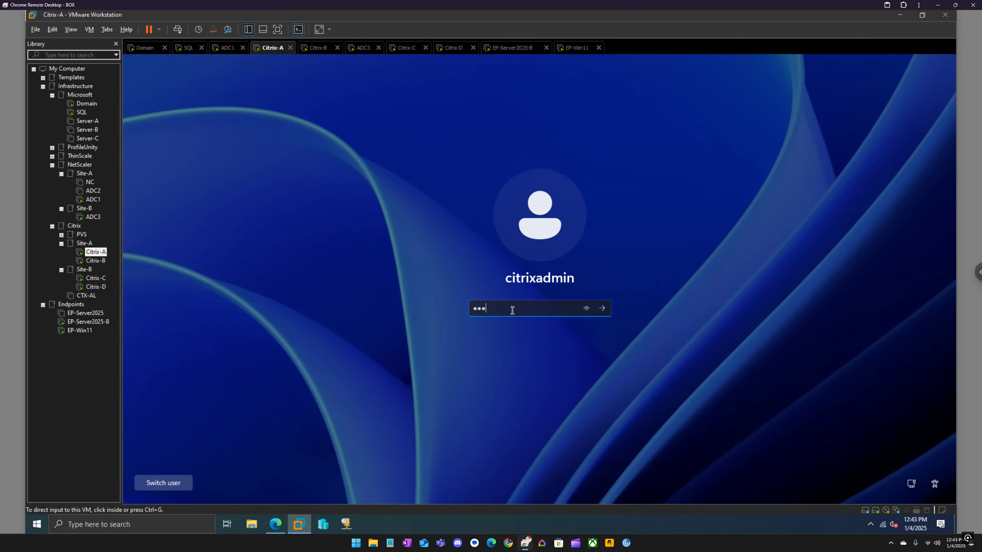
key("Return")
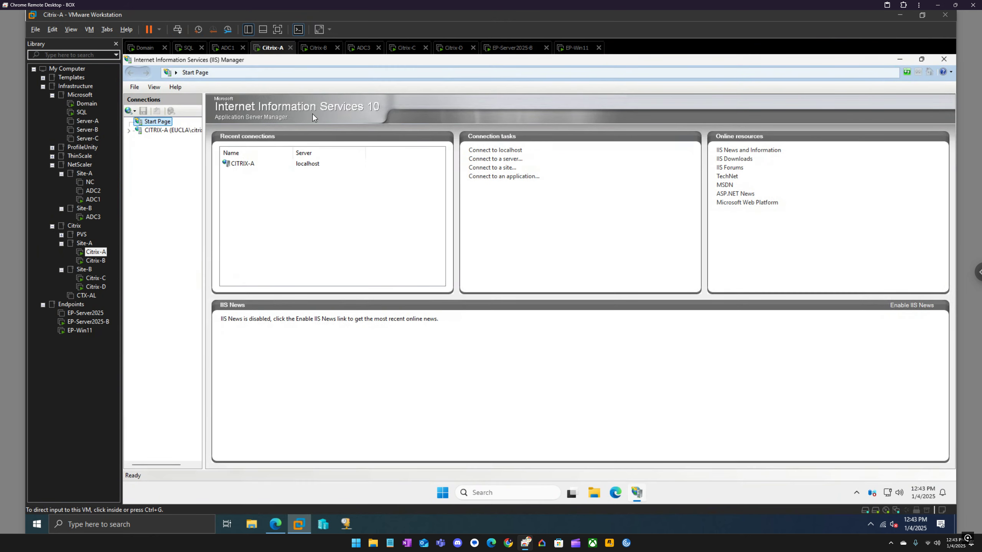
In IIS Manager on CITRIX-A, open the Application Settings of the Director application under Default Web Site
left_click(167, 130)
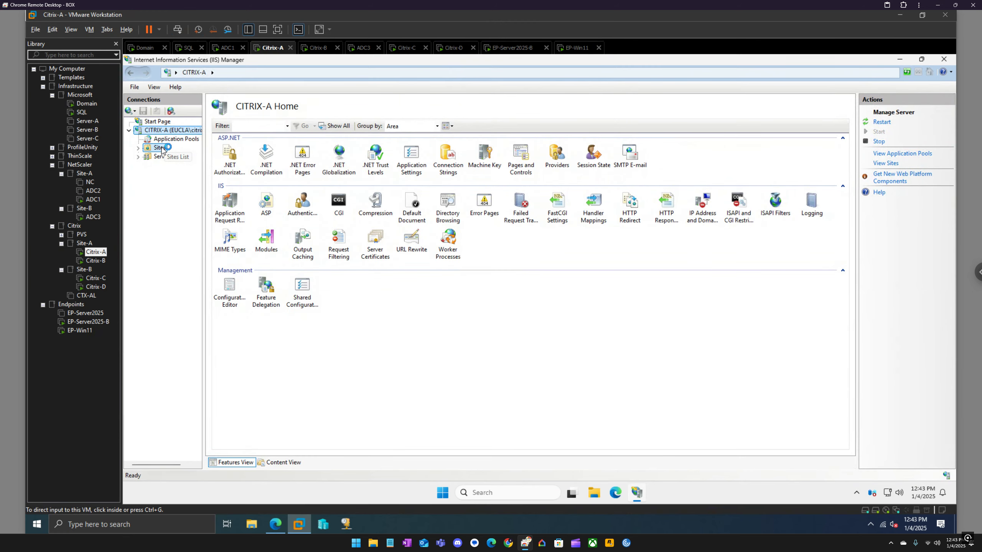
left_click(161, 149)
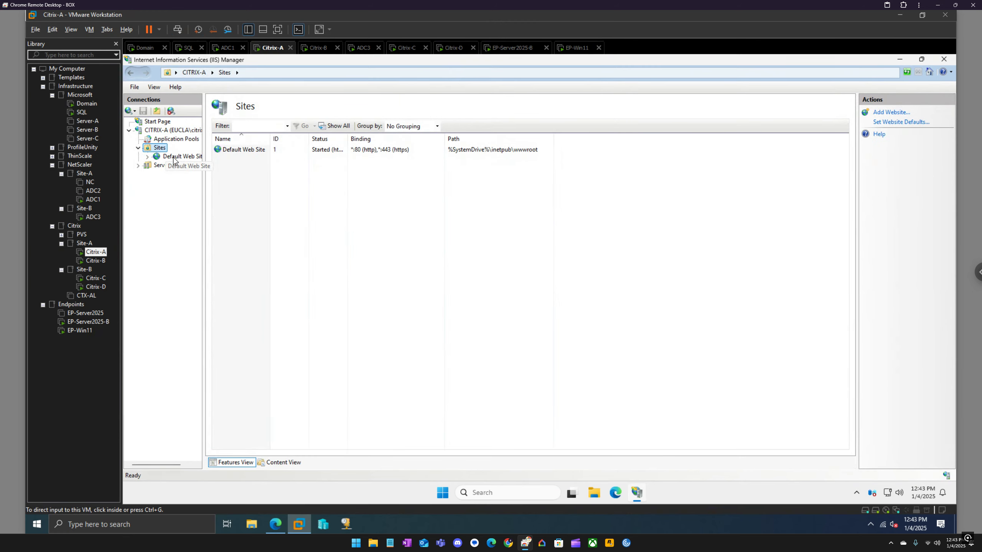
left_click(165, 156)
left_click(165, 191)
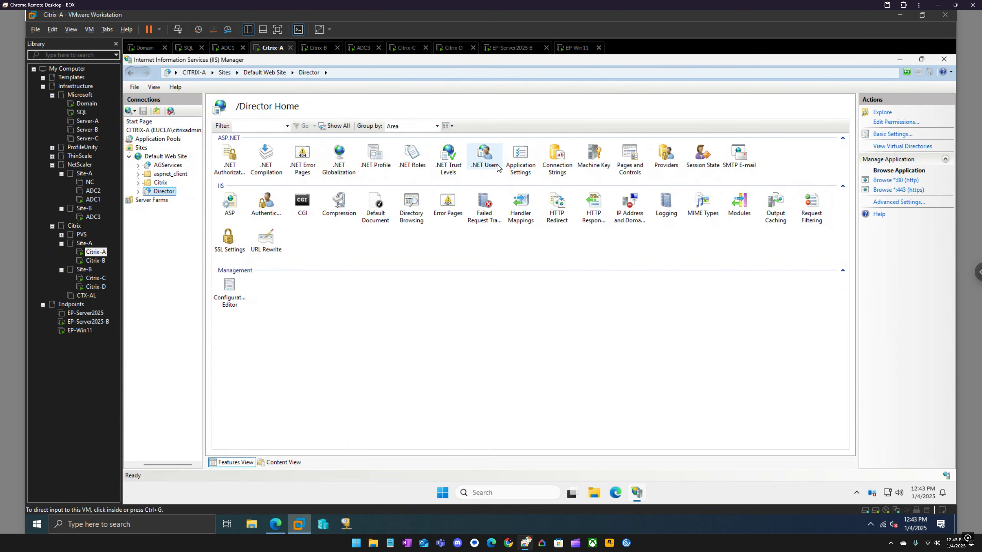
double_click(520, 157)
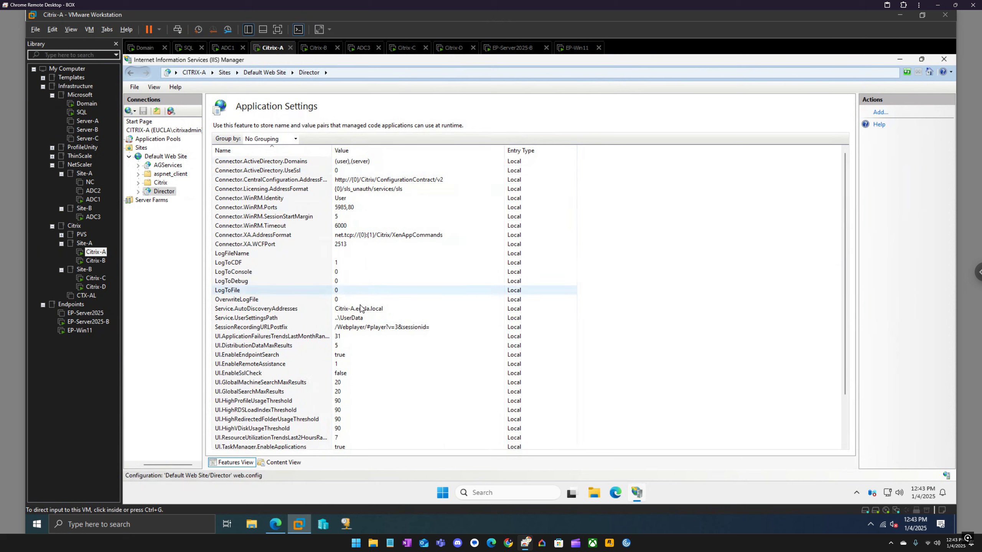
Set Director's Service.AutoDiscoveryAddresses value on Citrix-A to Citrix-A.eucla.local,Citrix-C.eucla.local
double_click(277, 312)
left_click(526, 276)
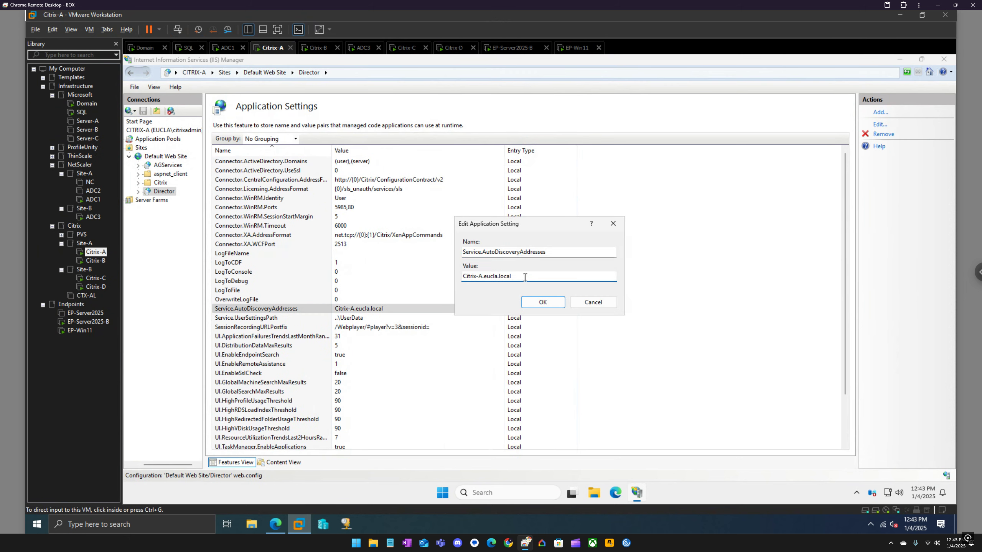
type(",")
key("ctrl+a")
key("ctrl+c")
key("End")
key("ctrl+v")
key("BackSpace")
type("C")
left_click(536, 307)
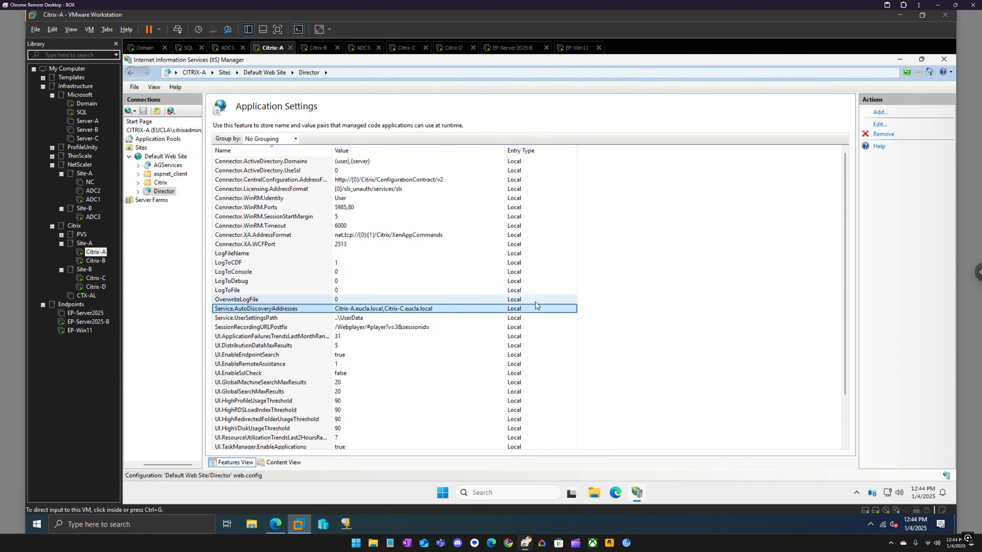
Switch to the Citrix-B machine and sign in to Windows with the account password
left_click(315, 48)
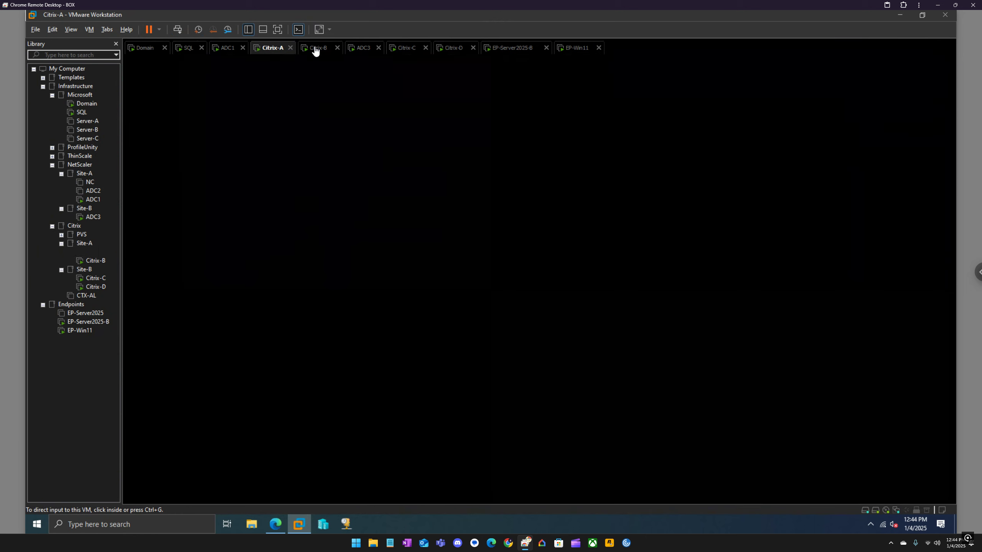
left_click(180, 26)
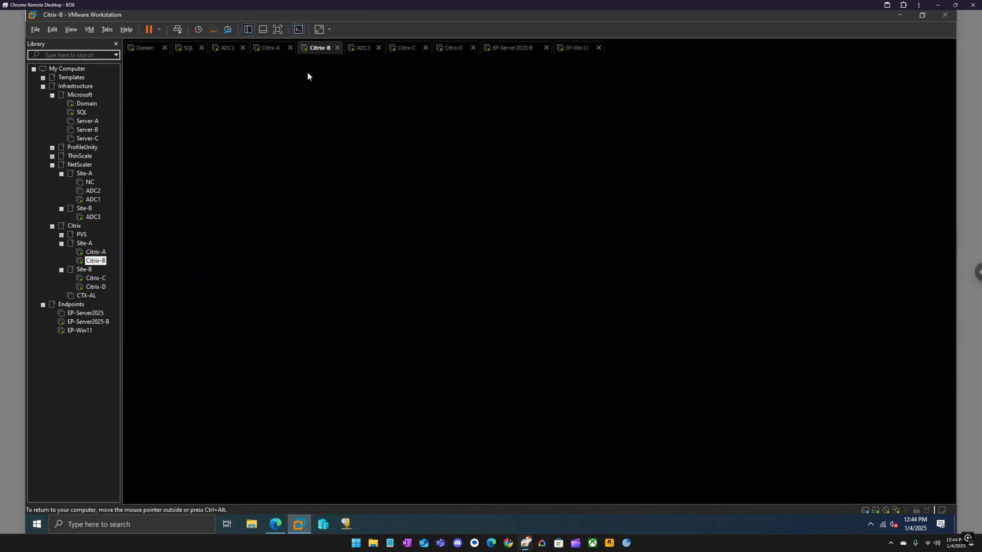
type("*****")
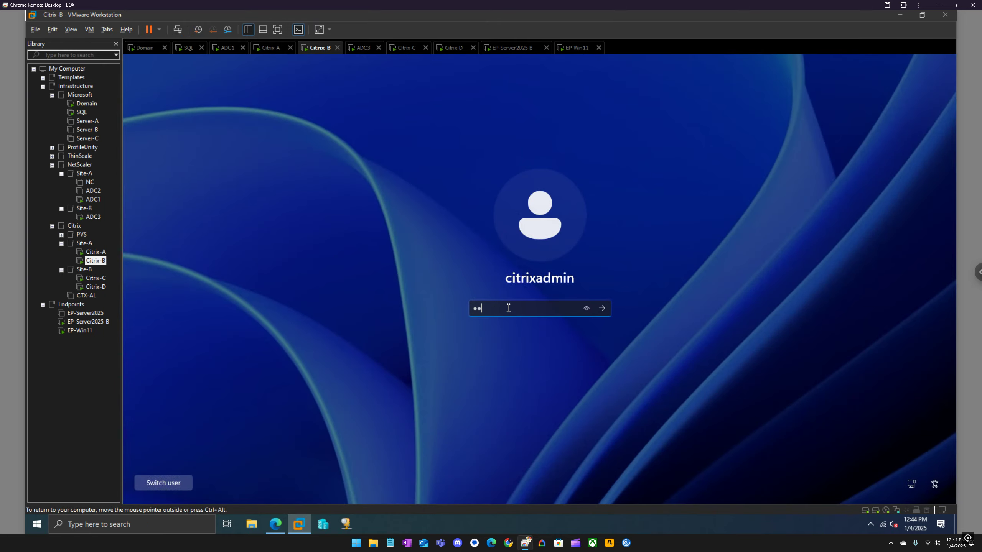
key("Return")
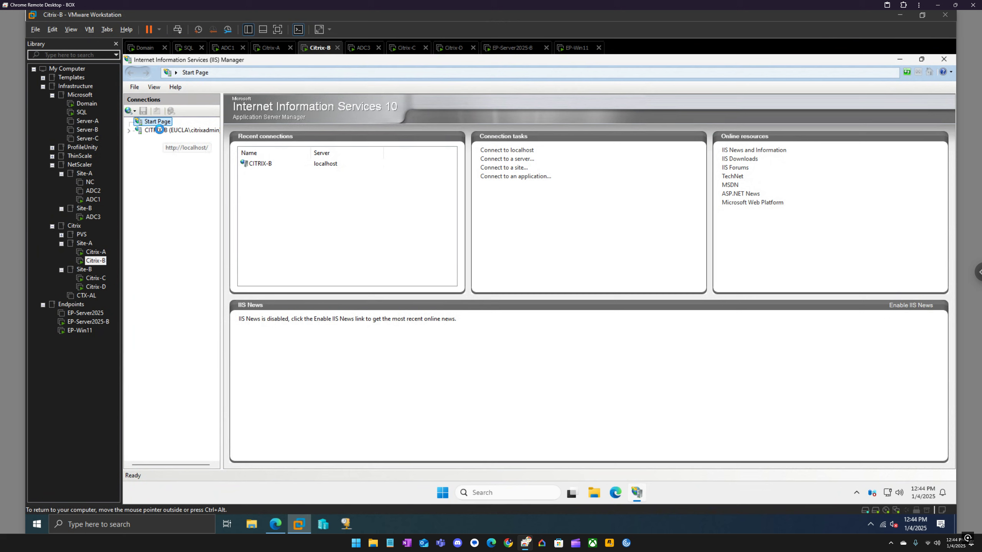
In IIS Manager on CITRIX-B, open the Application Settings of the Director application under Default Web Site
double_click(159, 130)
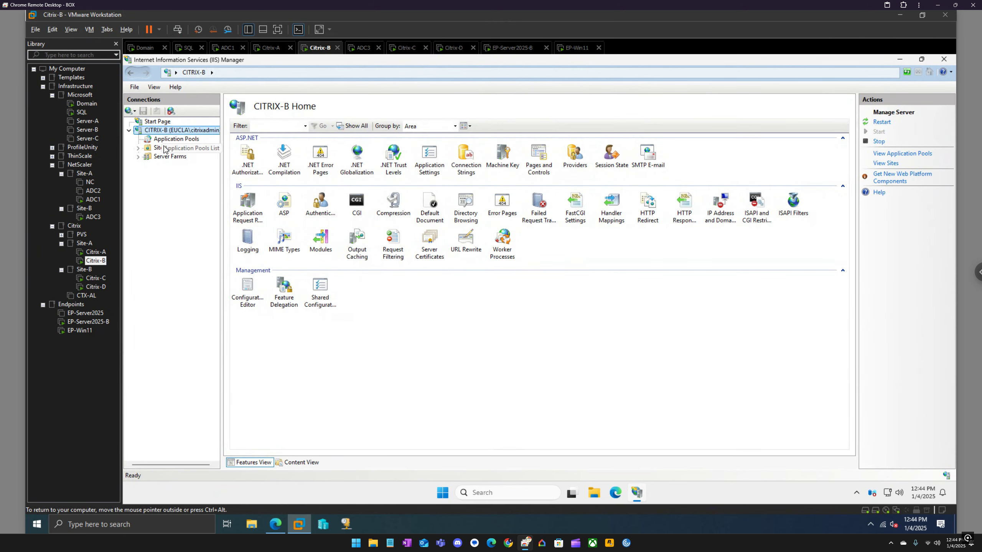
double_click(159, 148)
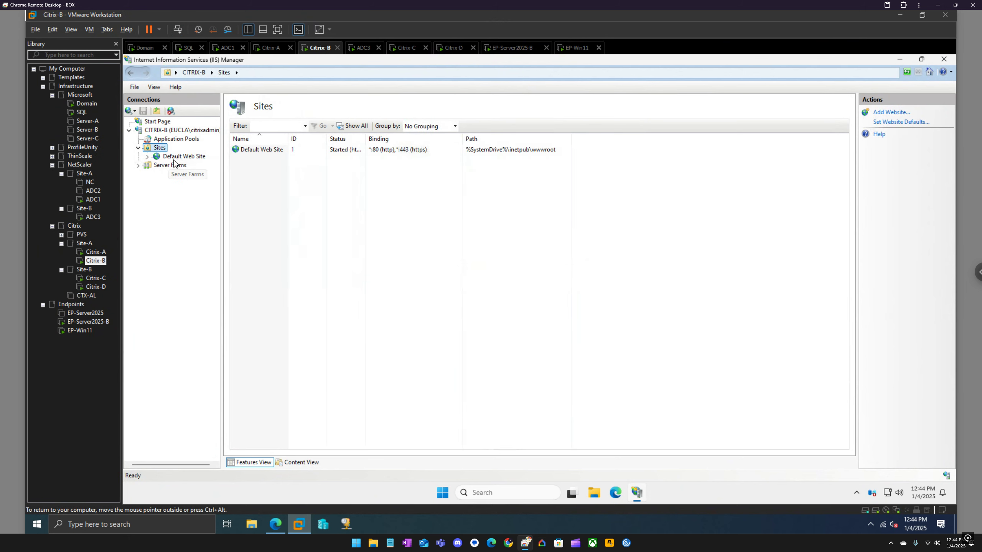
double_click(175, 157)
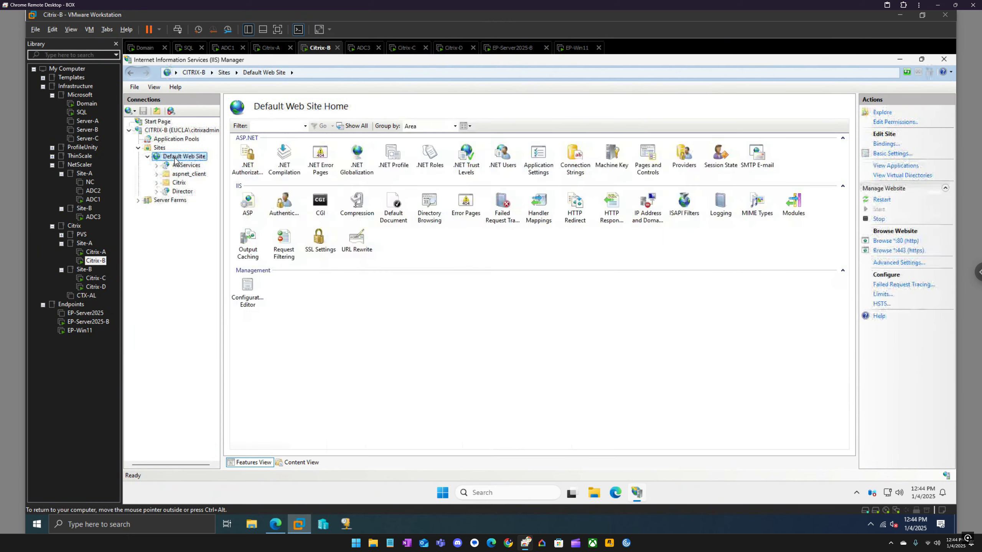
double_click(183, 191)
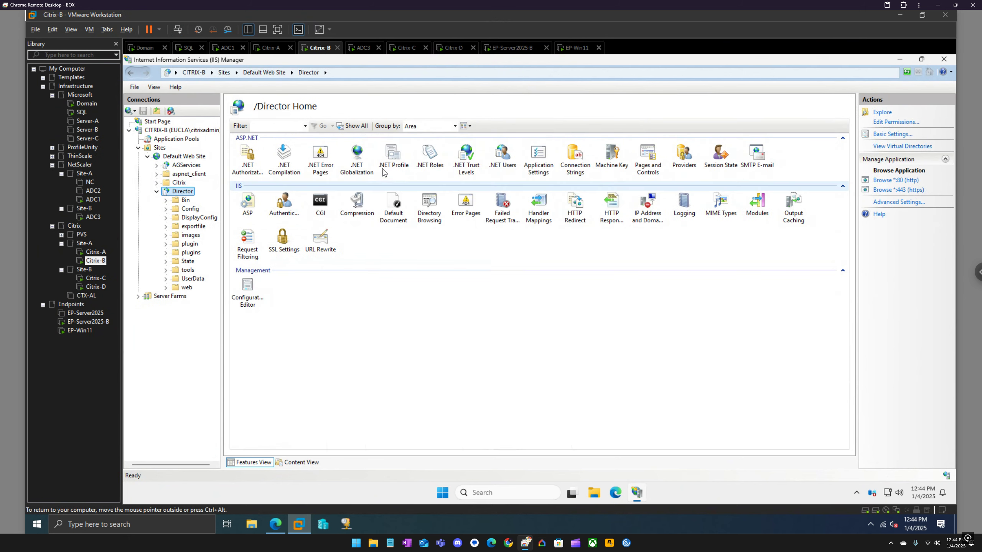
double_click(537, 155)
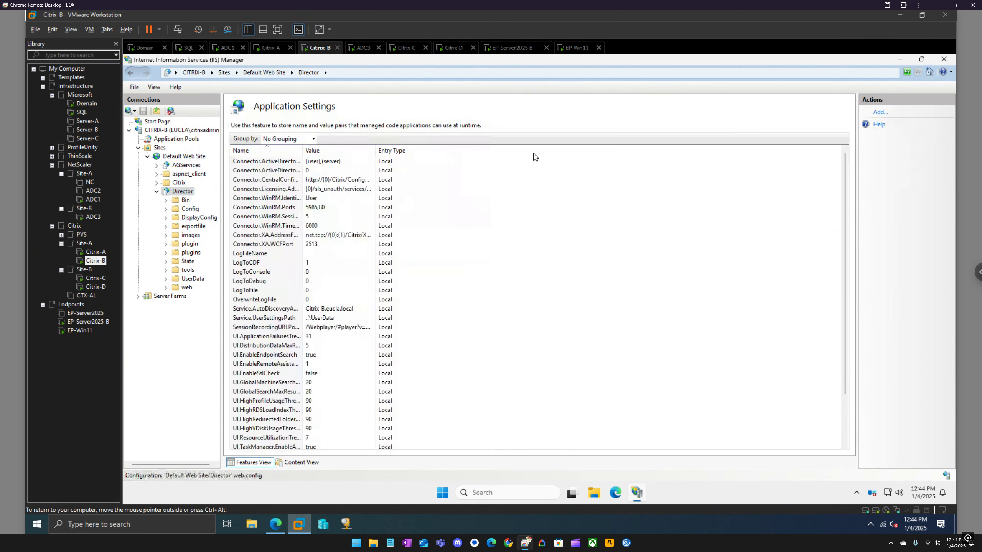
Set Director's Service.AutoDiscoveryAddresses value on Citrix-B to Citrix-B.eucla.local,Citrix-D.eucla.local
double_click(340, 308)
key("Tab")
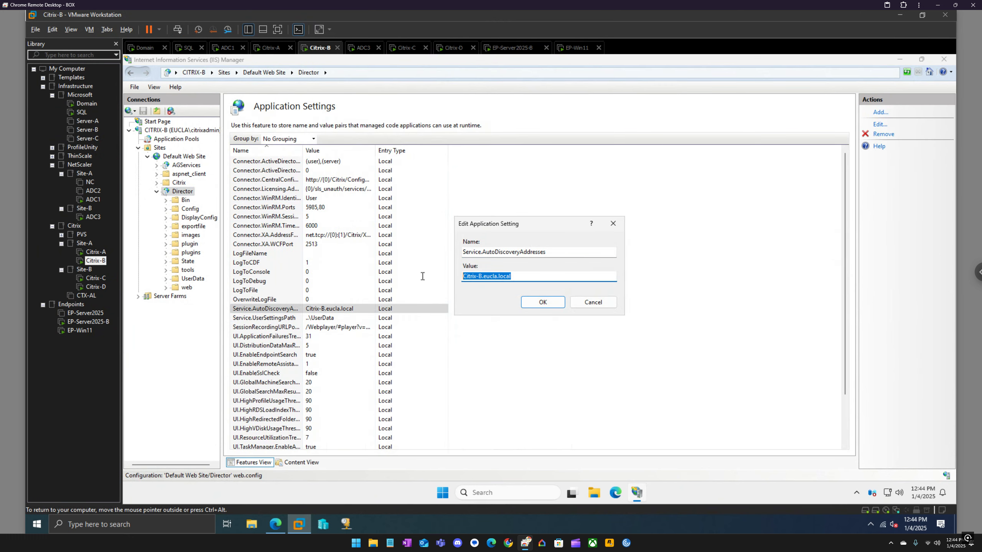
left_click(519, 277)
type(",Citrix-B.eucla.local")
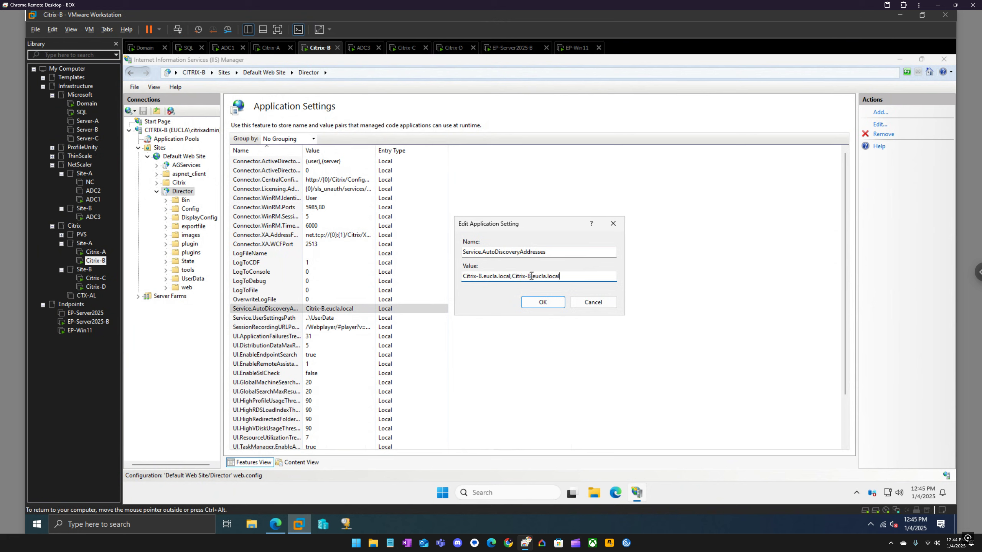
left_click(531, 277)
key("BackSpace")
type("D")
left_click(542, 303)
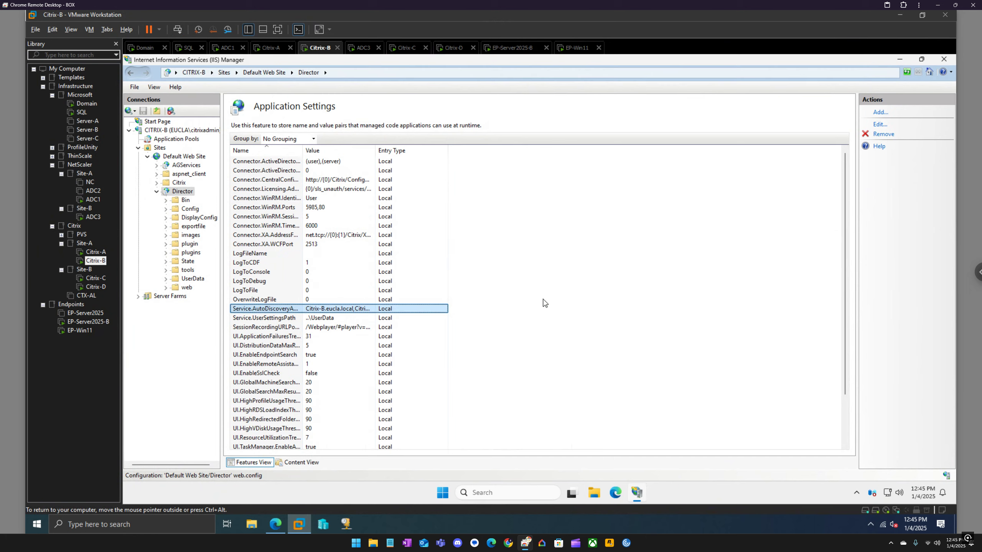
Switch to the Citrix-C machine and open the Director application's Application Settings in IIS Manager
left_click(410, 52)
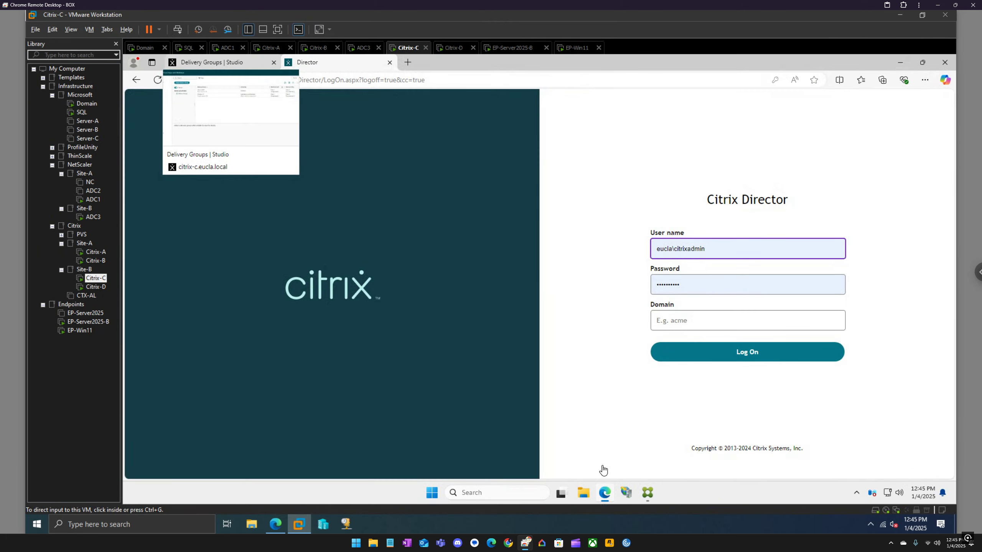
left_click(626, 496)
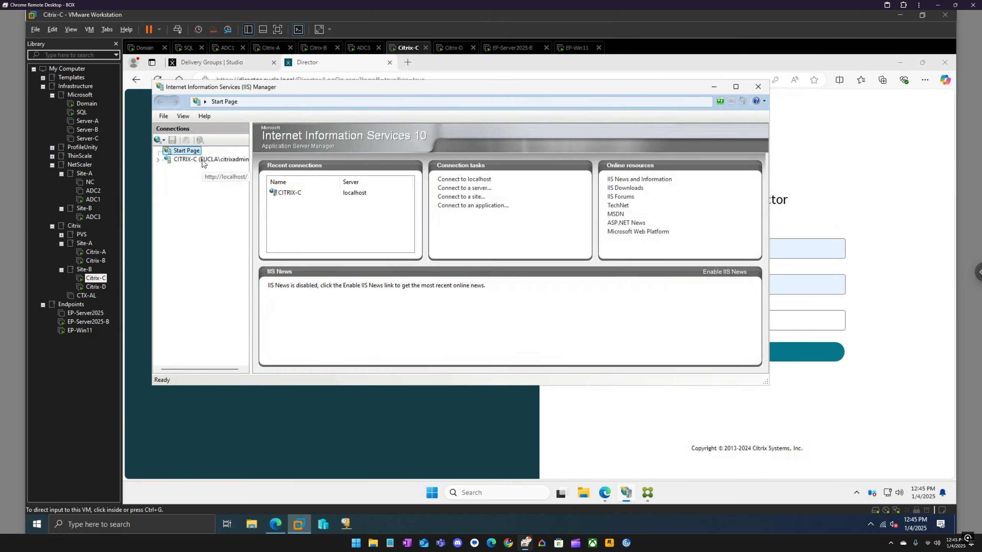
left_click(201, 159)
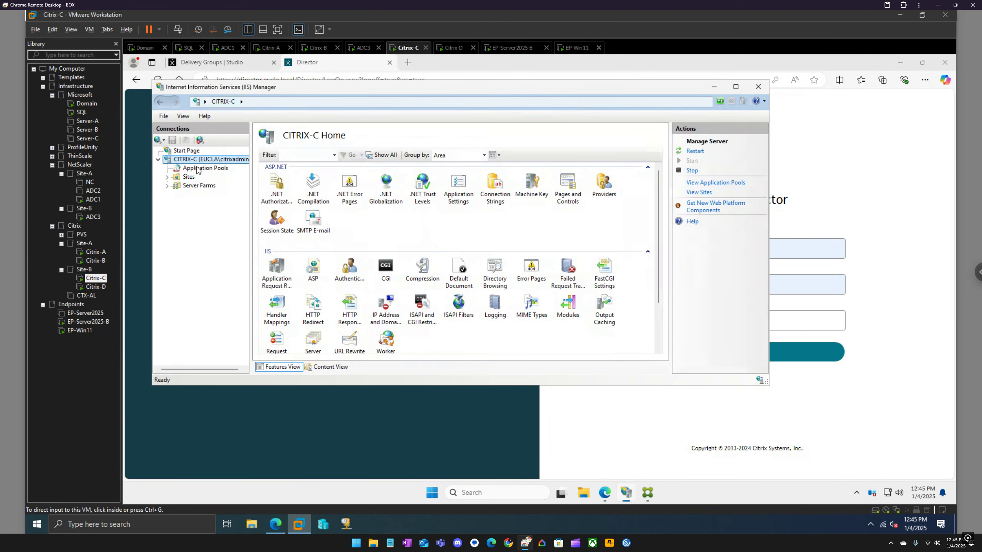
left_click(189, 177)
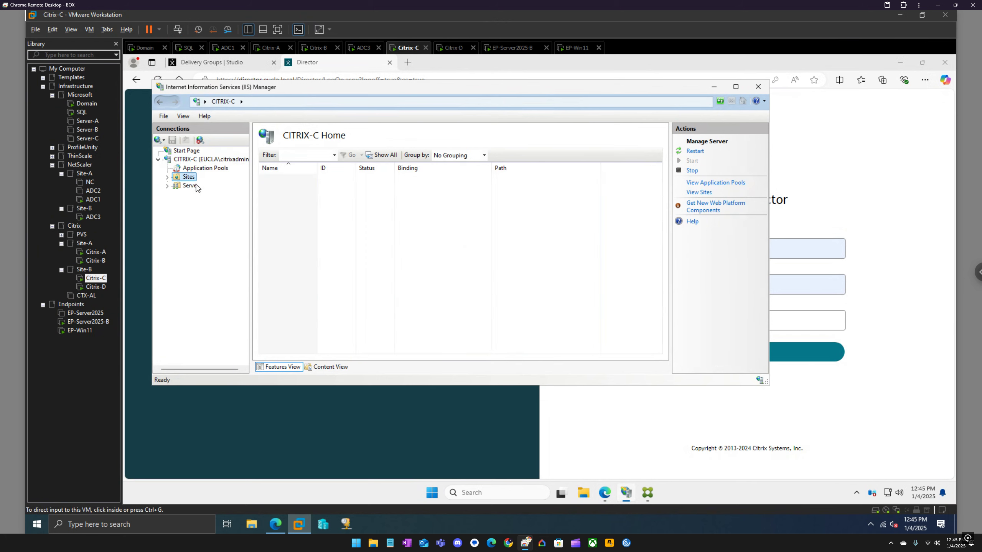
left_click(198, 188)
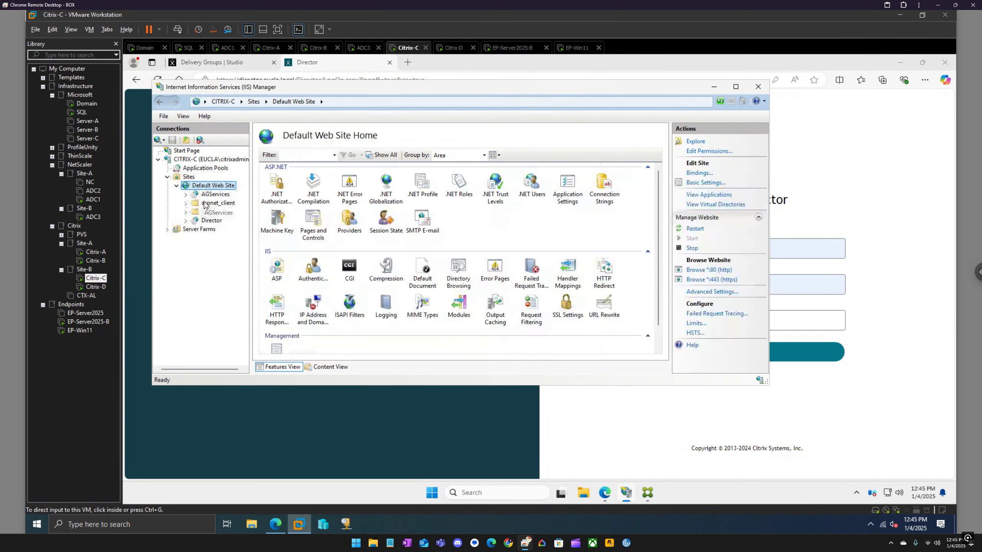
left_click(209, 221)
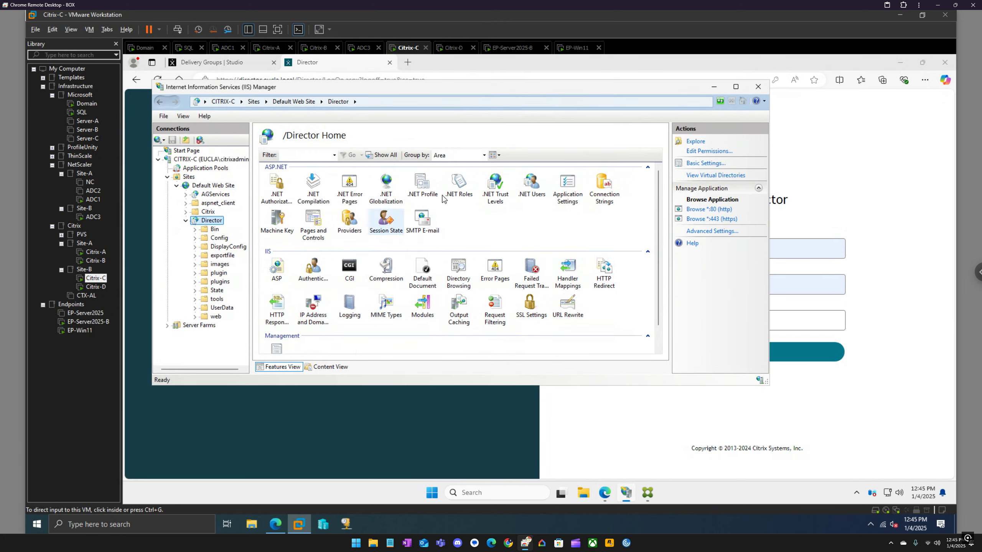
double_click(567, 187)
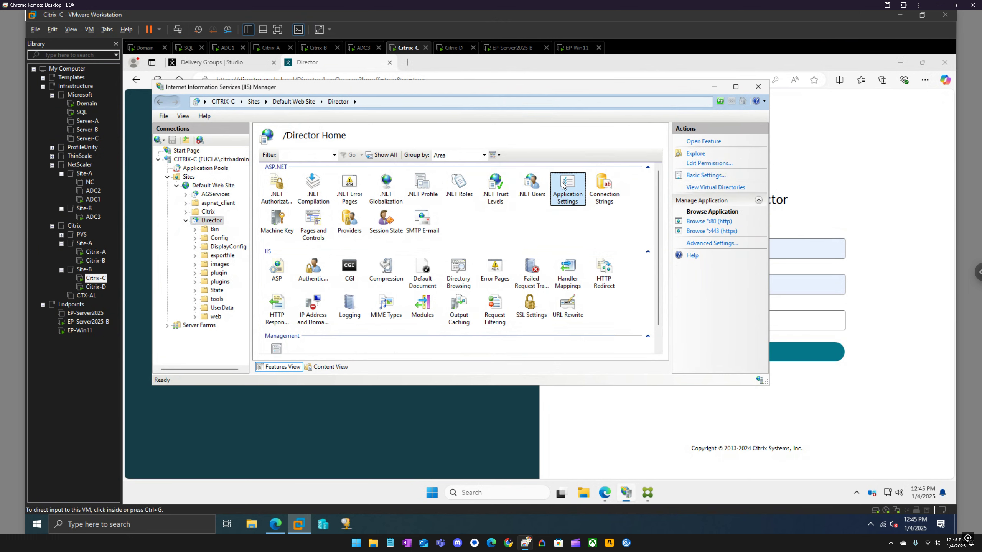
Set Director's Service.AutoDiscoveryAddresses value on Citrix-C to Citrix-C.eucla.local,Citrix-A.eucla.local
double_click(381, 338)
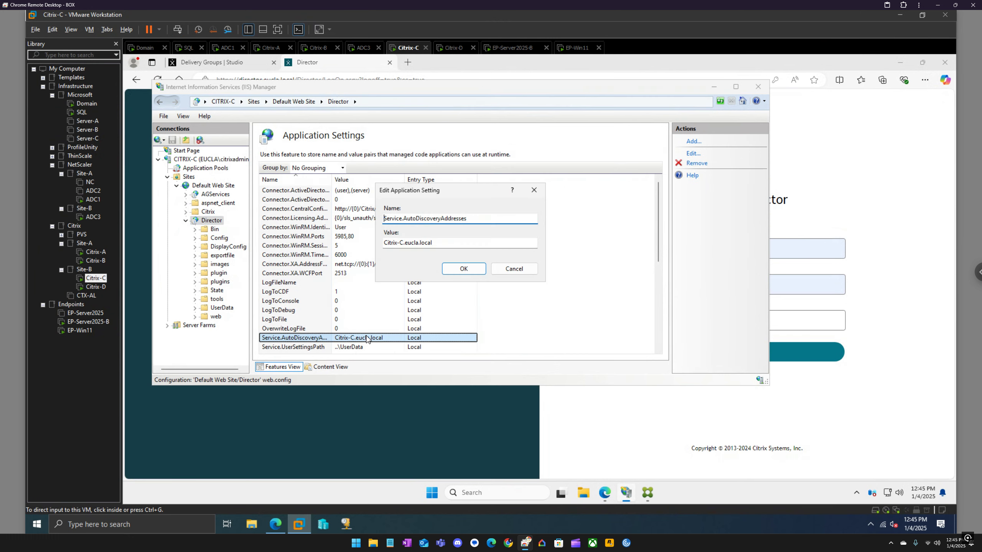
double_click(428, 244)
key("ctrl+c")
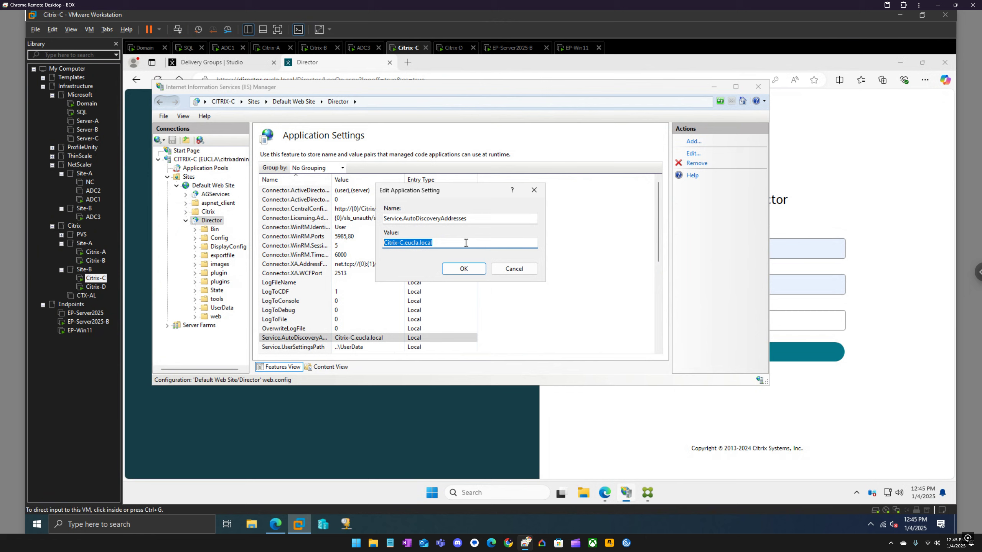
left_click(467, 242)
type(",")
key("ctrl+v")
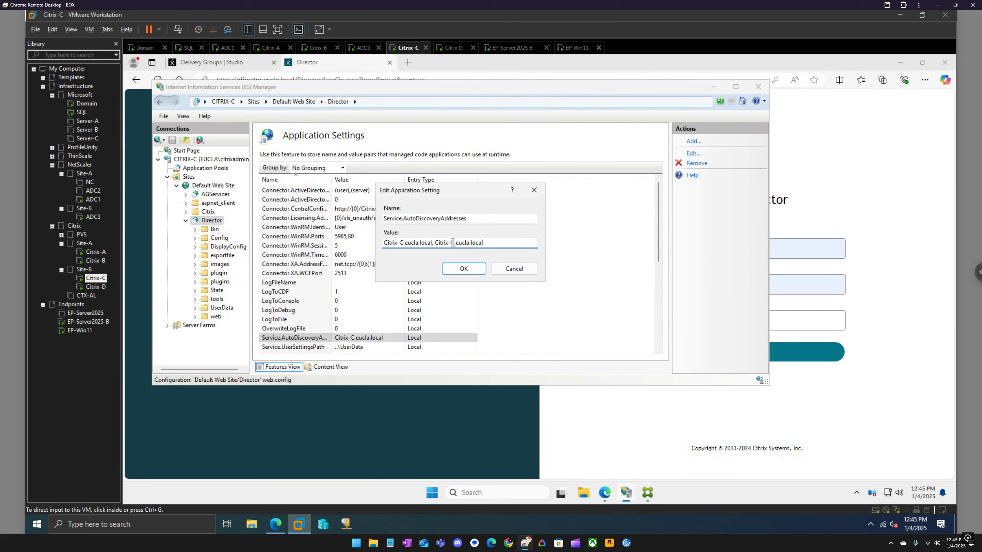
key("BackSpace")
type("A")
left_click(460, 268)
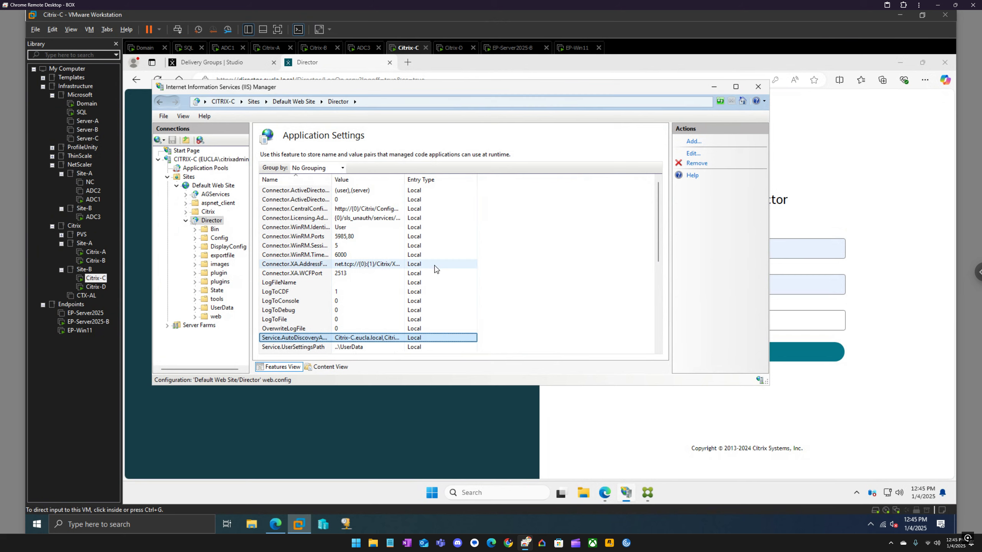
Switch to the Citrix-D machine and sign in to Windows with the account password
left_click(457, 48)
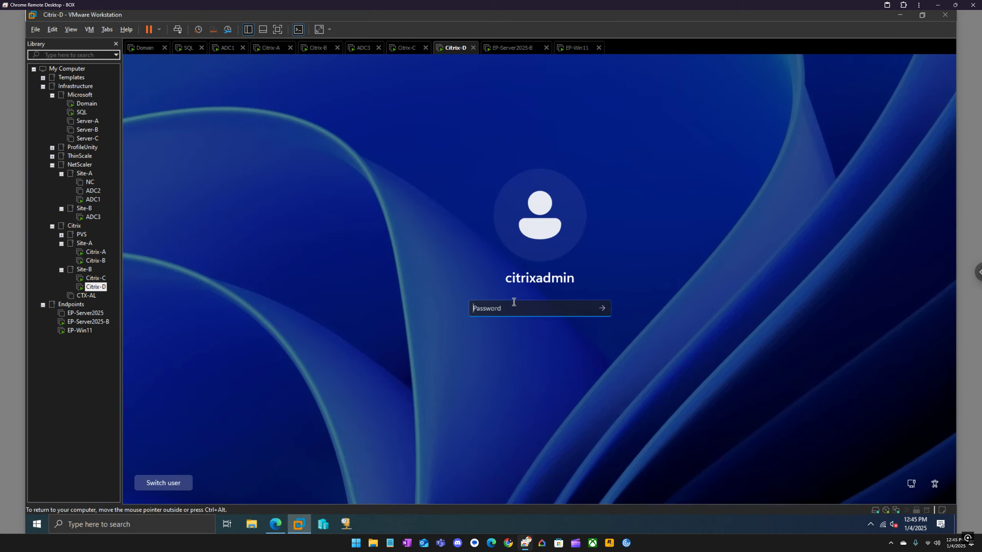
type("•••••••••")
key("Return")
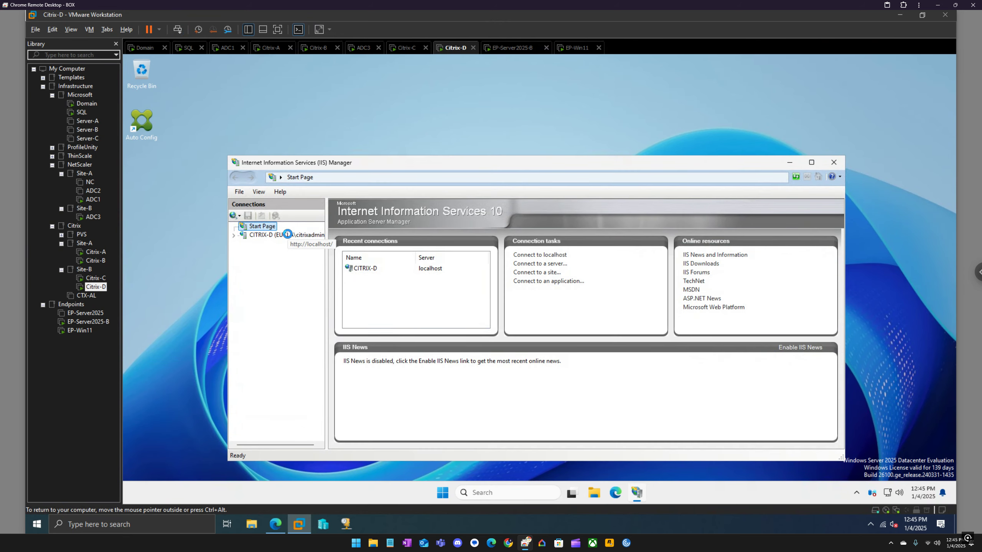
In IIS Manager on CITRIX-D, open the Application Settings of the Director application under Default Web Site
double_click(286, 235)
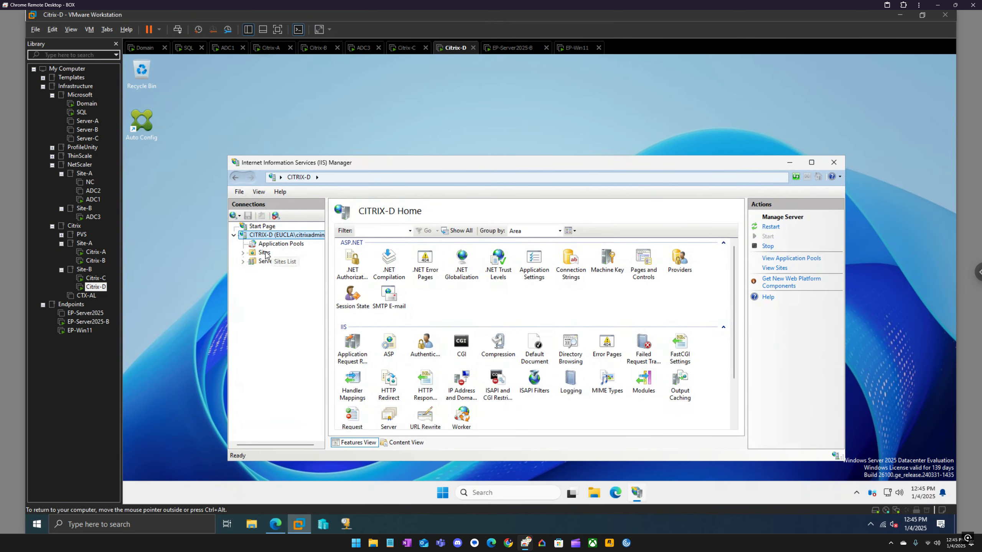
double_click(264, 253)
double_click(283, 261)
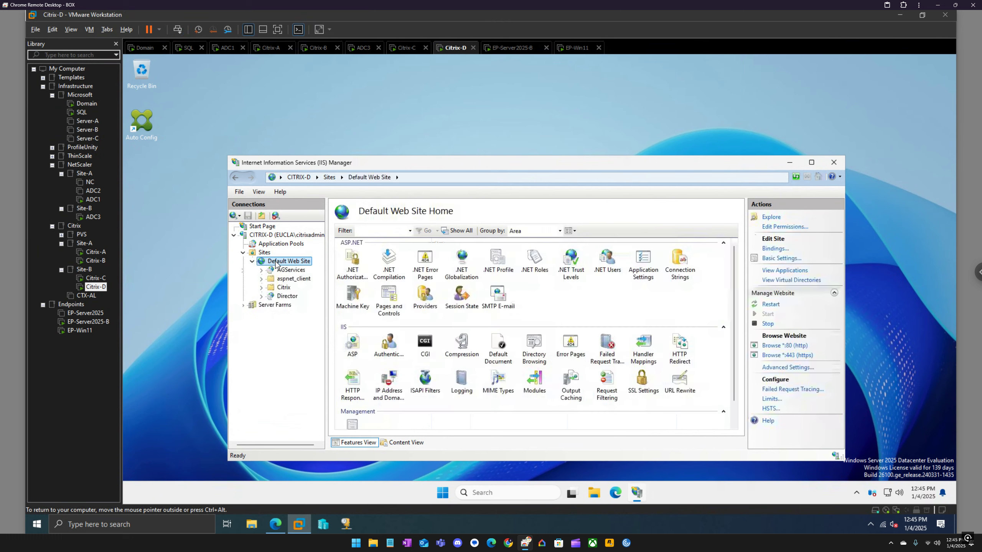
double_click(286, 296)
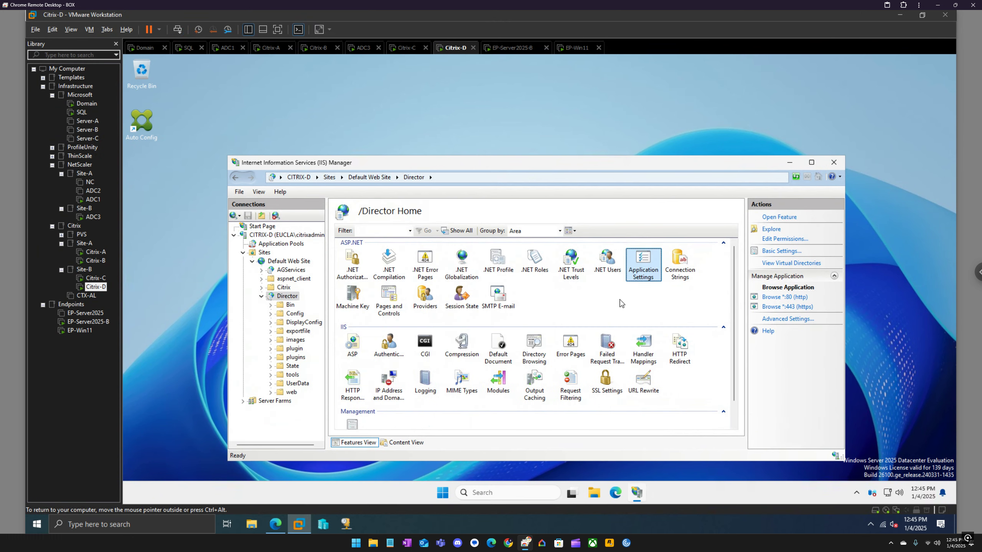
double_click(639, 265)
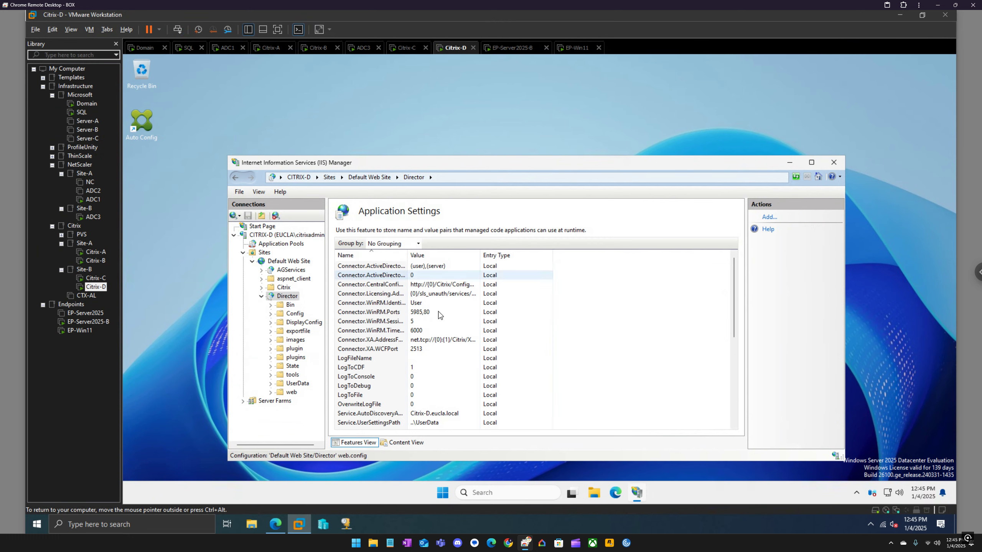
Set Director's Service.AutoDiscoveryAddresses value on Citrix-D to Citrix-D.eucla.local,Citrix-B.eucla.local
double_click(463, 413)
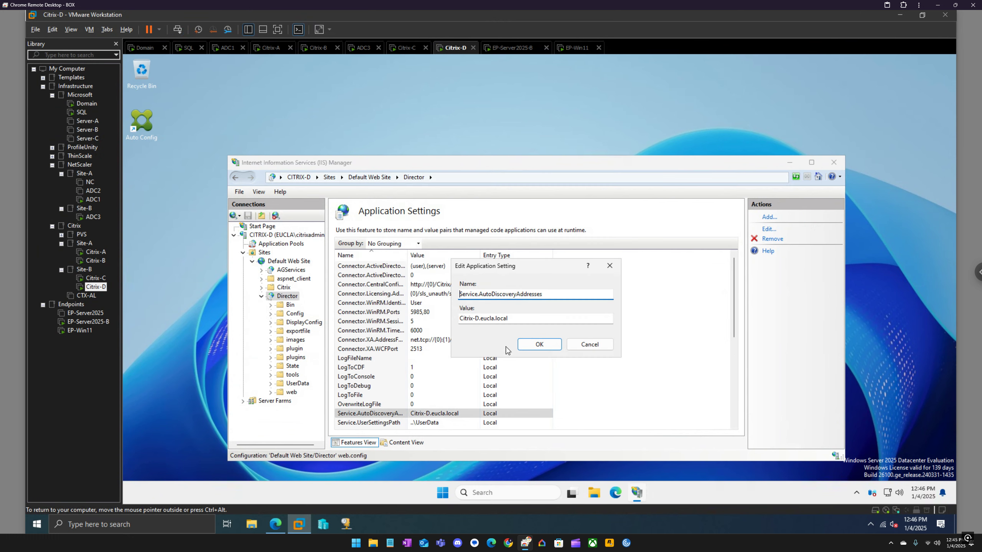
left_click(524, 320)
key("ctrl+a")
key("ctrl+c")
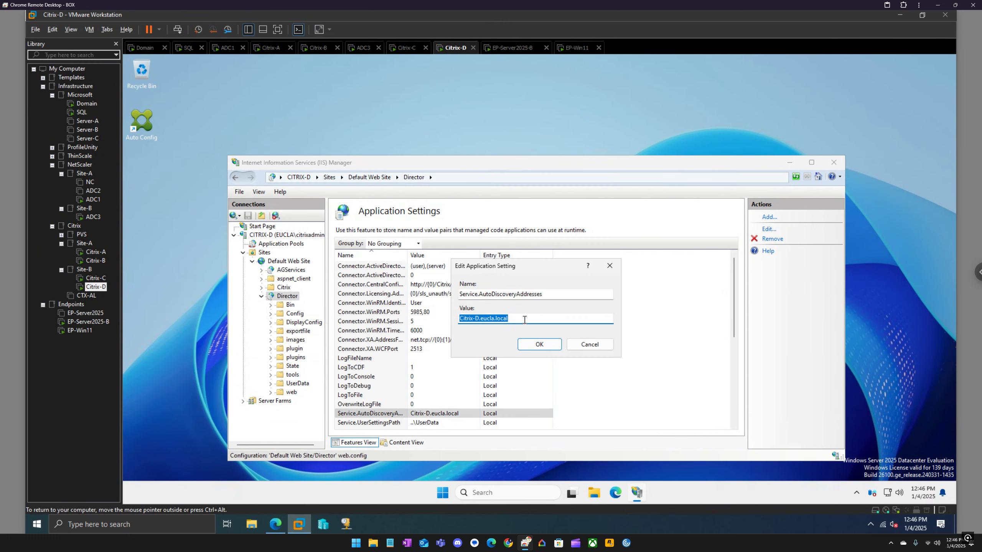
left_click(525, 319)
type(",")
key("ctrl+v")
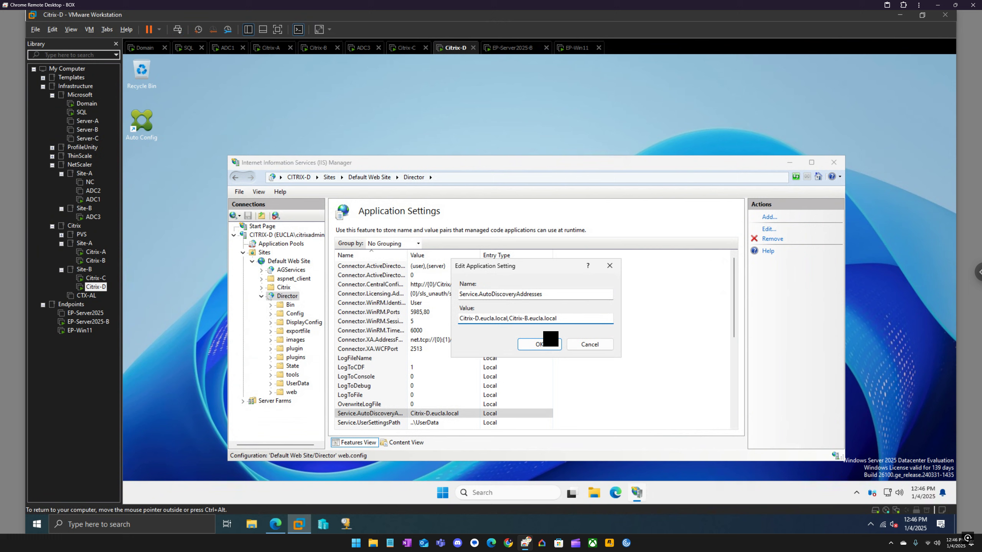
left_click(539, 345)
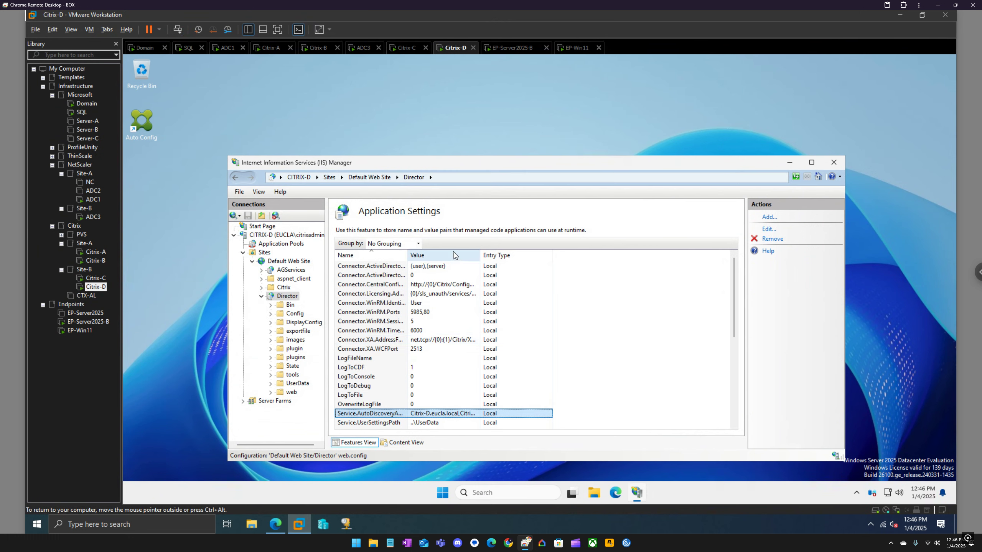
Switch to the EP-Win11 machine, sign out of Citrix Studio and close both Studio browser tabs
left_click(577, 48)
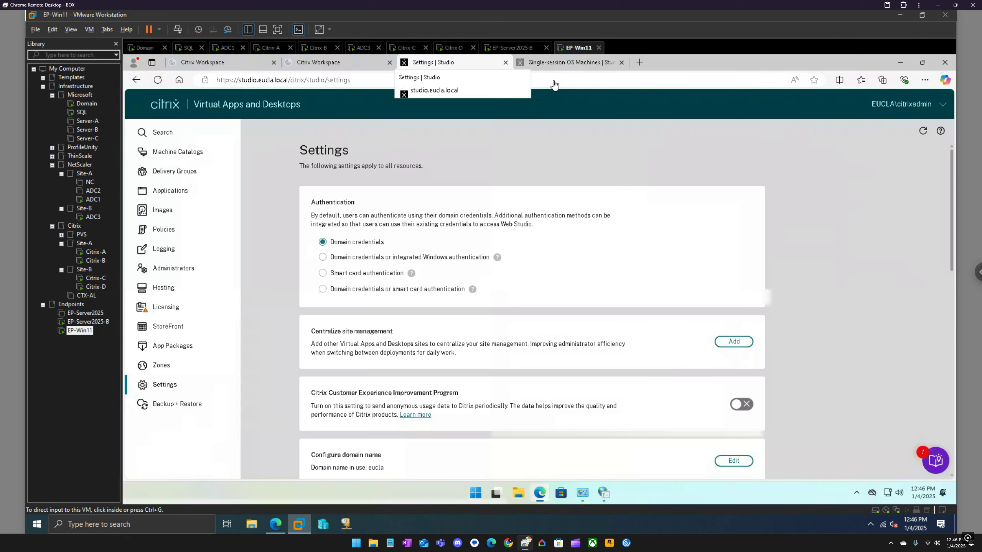
left_click(176, 151)
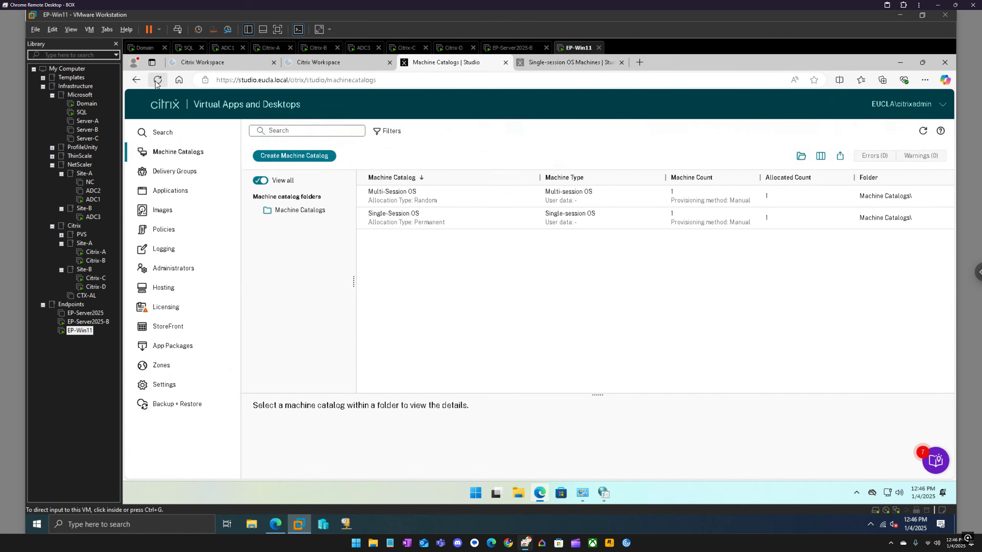
left_click(896, 103)
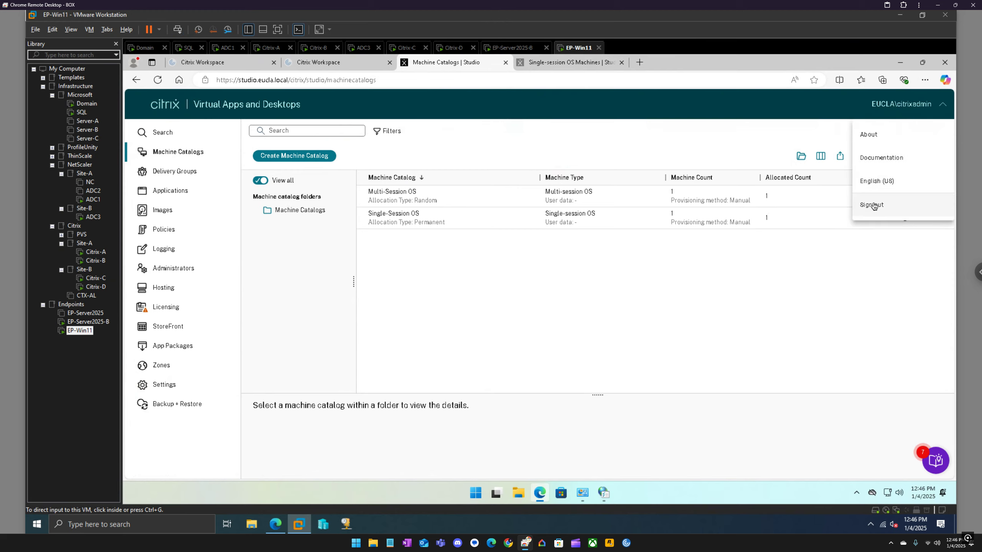
left_click(871, 204)
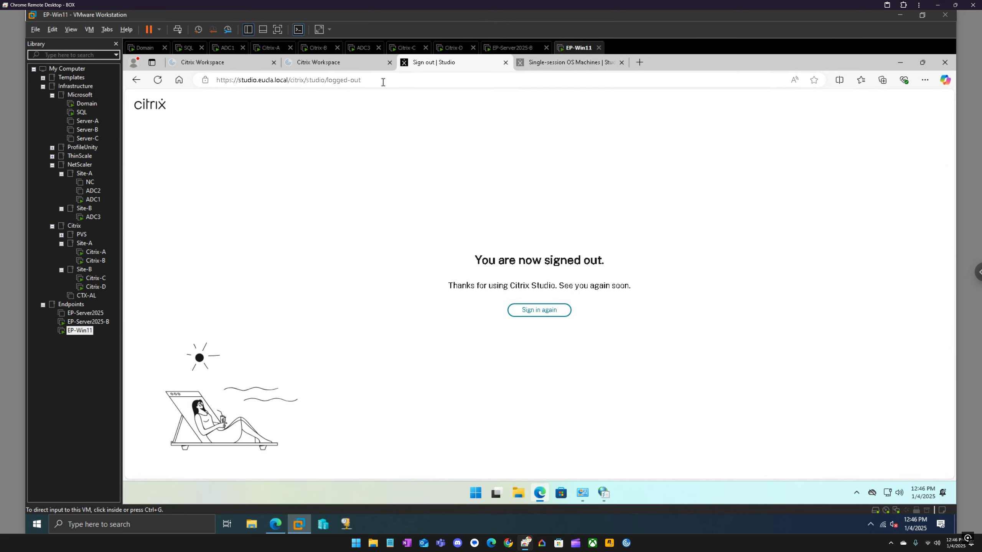
left_click(534, 313)
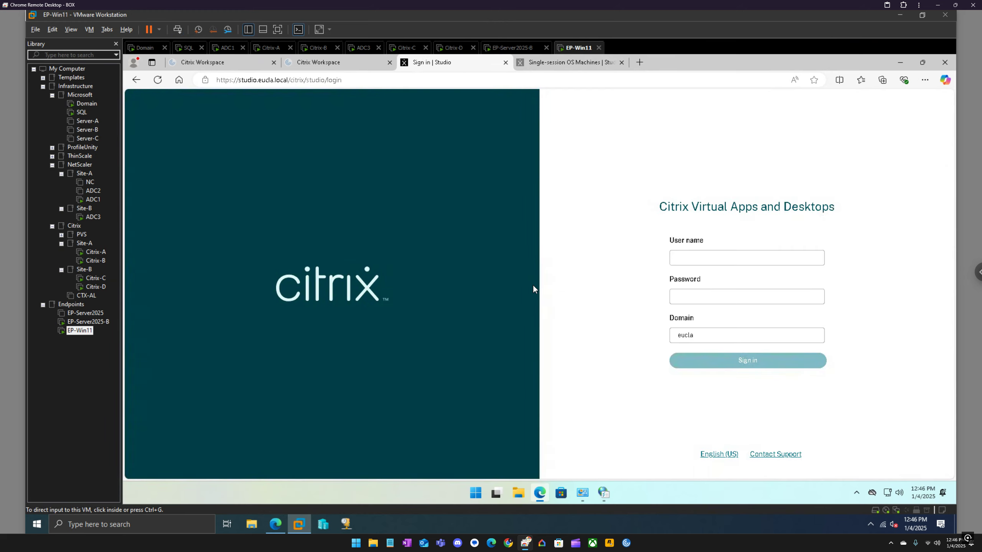
left_click(505, 63)
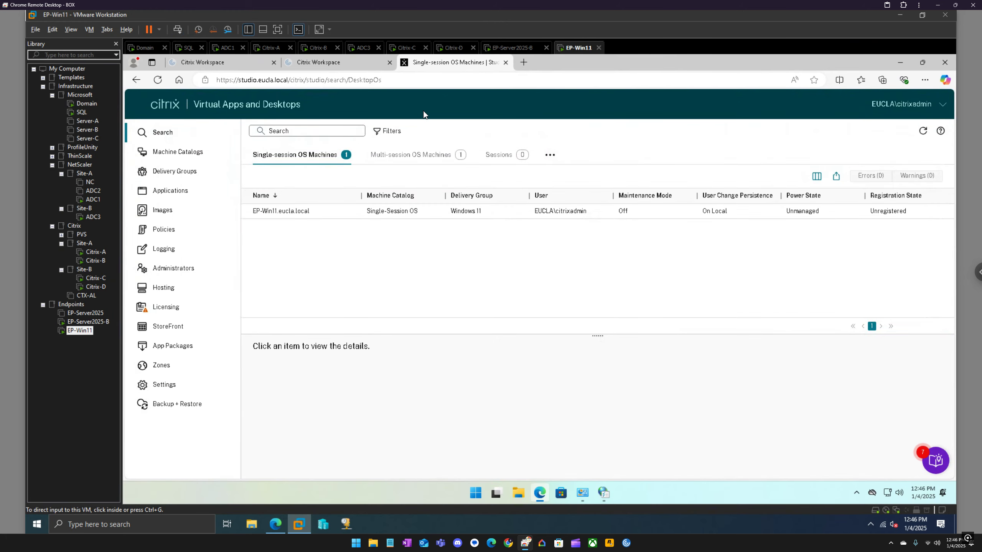
left_click(505, 62)
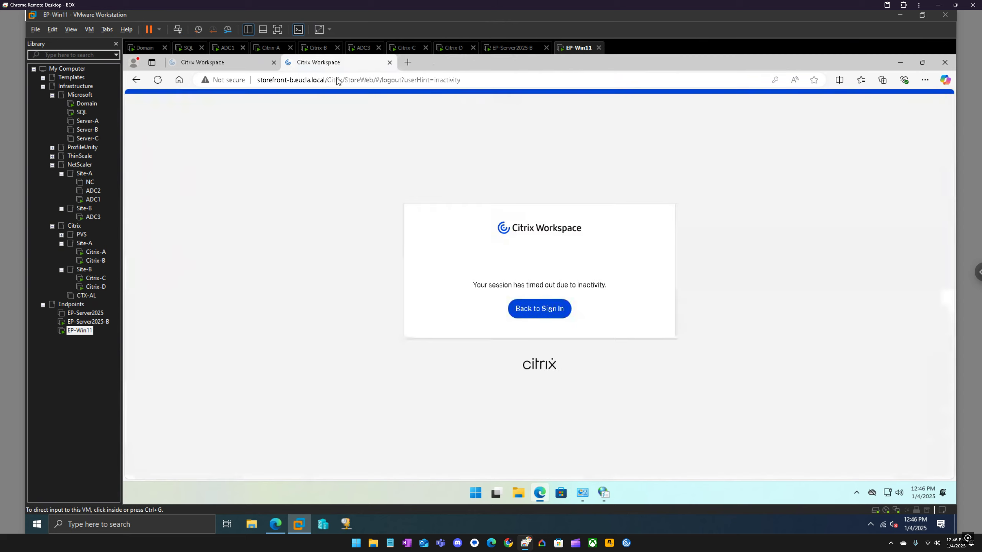
Open director.eucla.local in a new browser tab
left_click(409, 62)
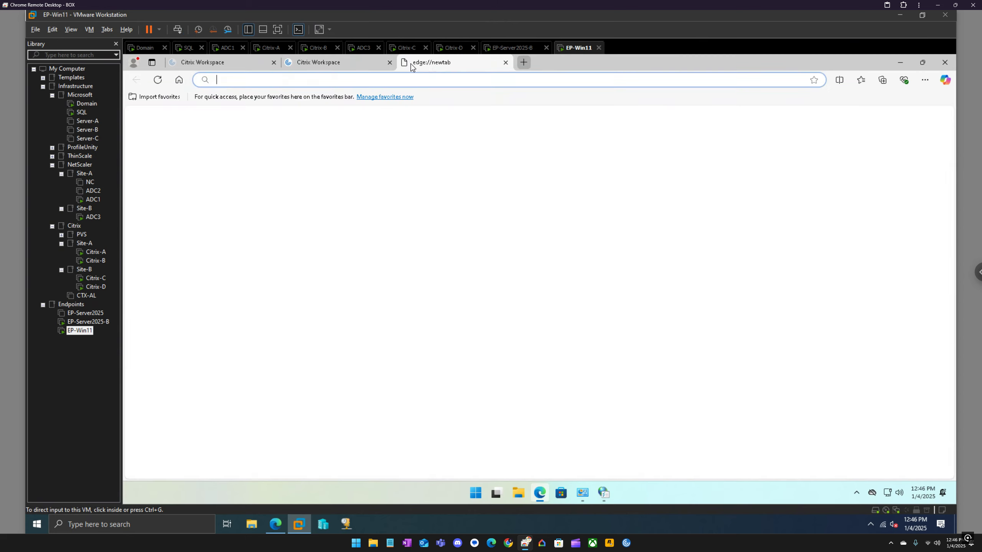
type("dire")
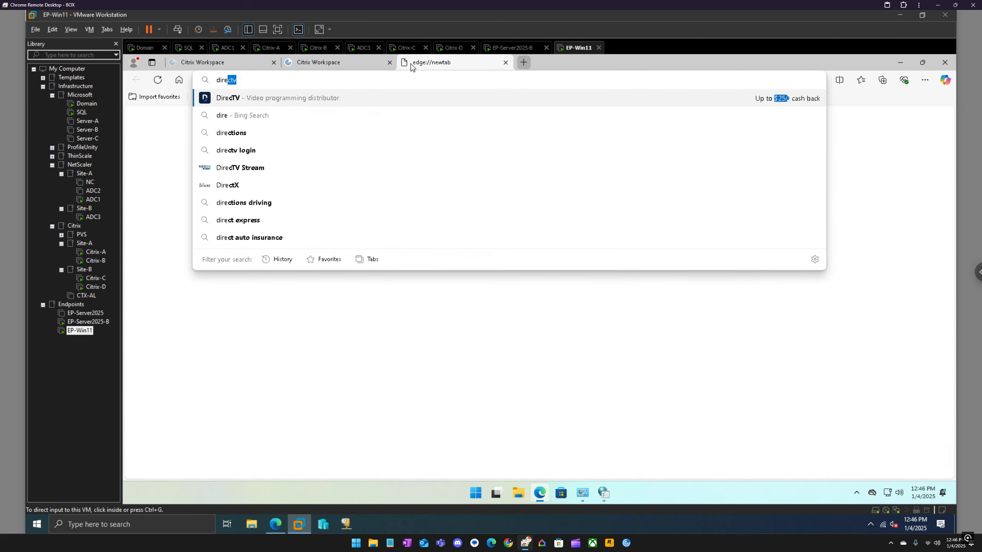
type("ctor")
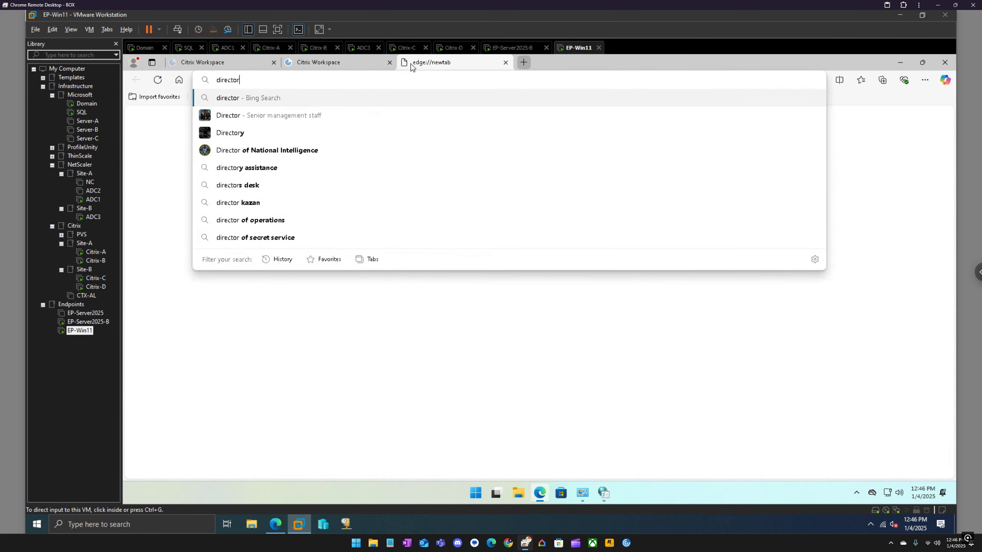
type(".eucla.local")
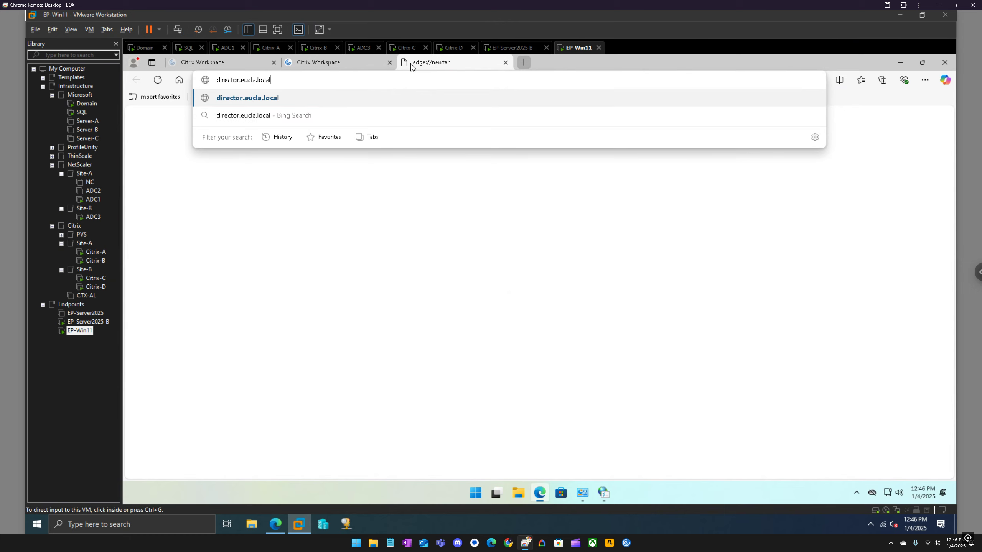
key("Return")
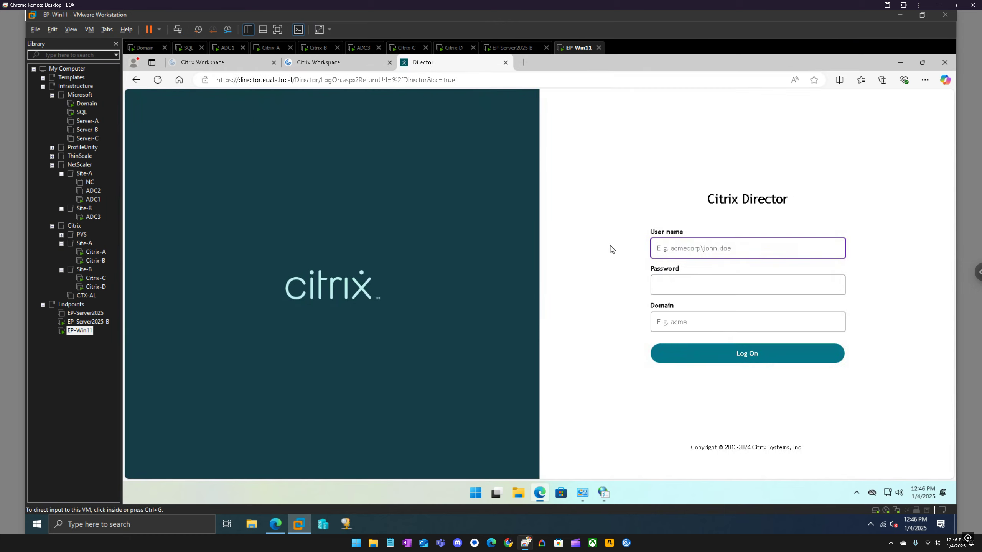
Log on to Citrix Director with the saved domain-qualified administrator account
left_click(690, 252)
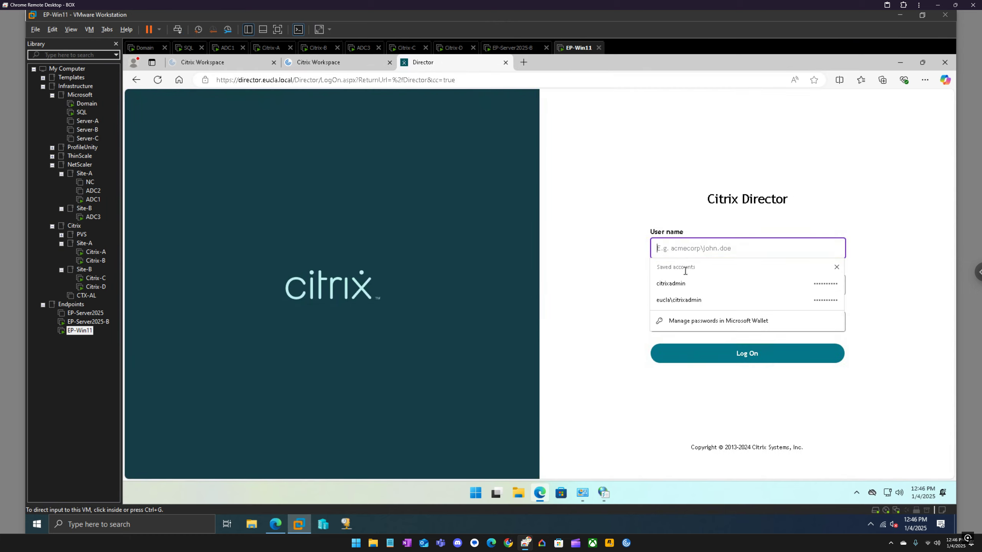
left_click(682, 301)
left_click(708, 354)
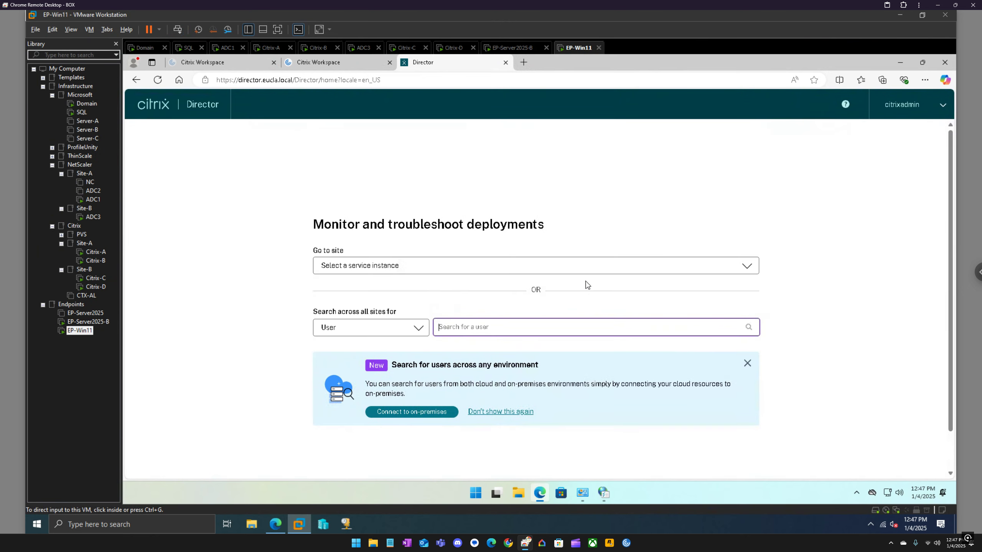
Go to Site-A from Director's list of service instances to view its dashboard
left_click(605, 269)
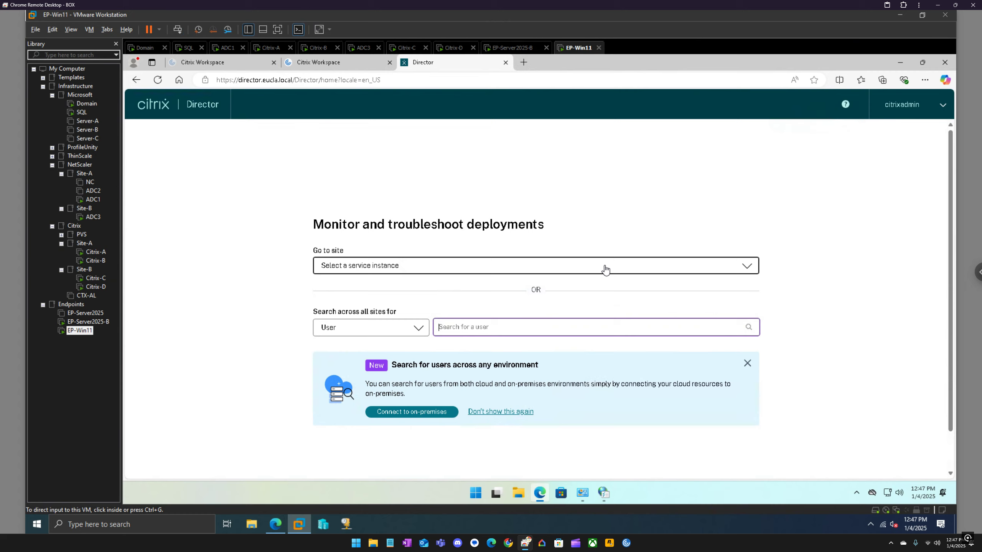
left_click(739, 270)
left_click(394, 304)
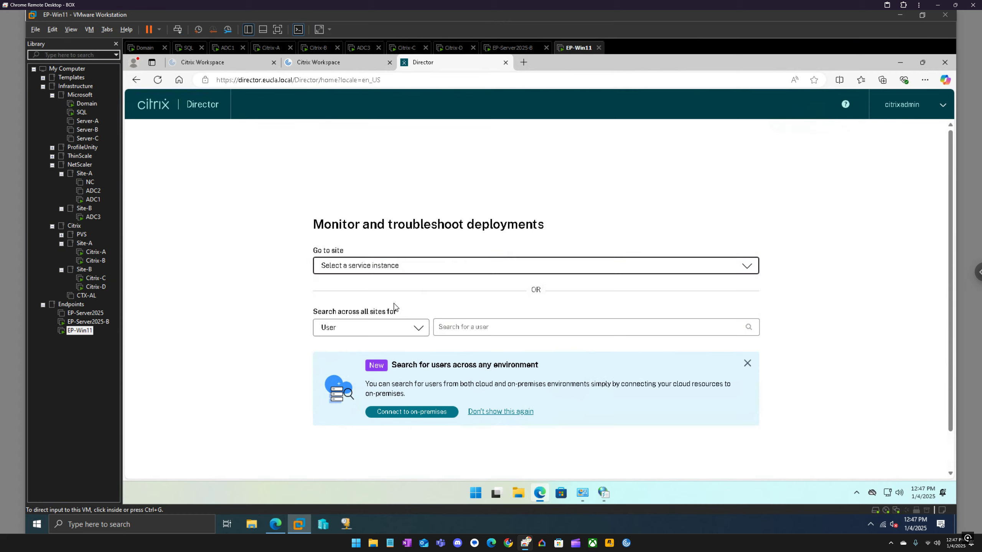
left_click(747, 269)
left_click(352, 281)
left_click(359, 267)
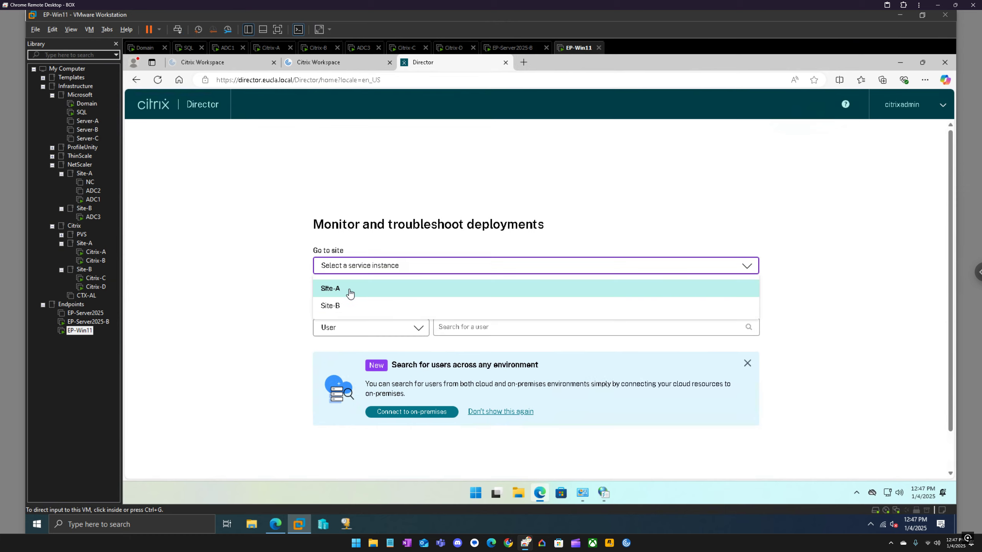
left_click(350, 289)
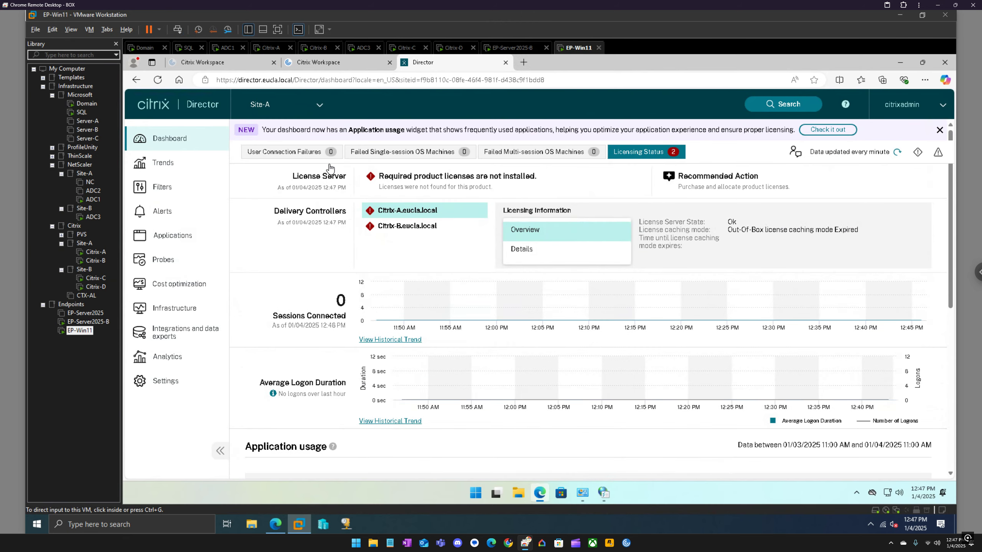
Switch Director to Site-B to view its dashboard, and close the Director browser tab
left_click(321, 106)
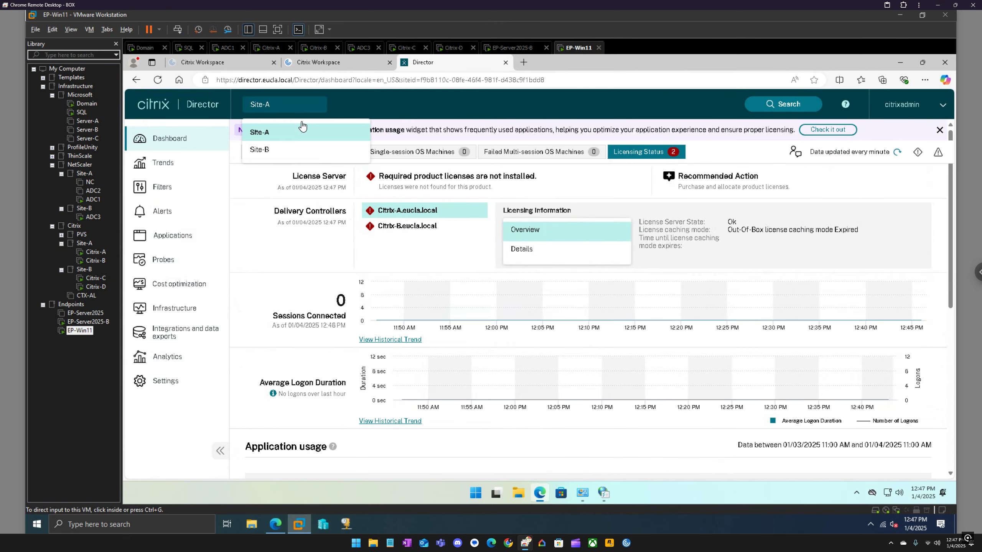
left_click(260, 151)
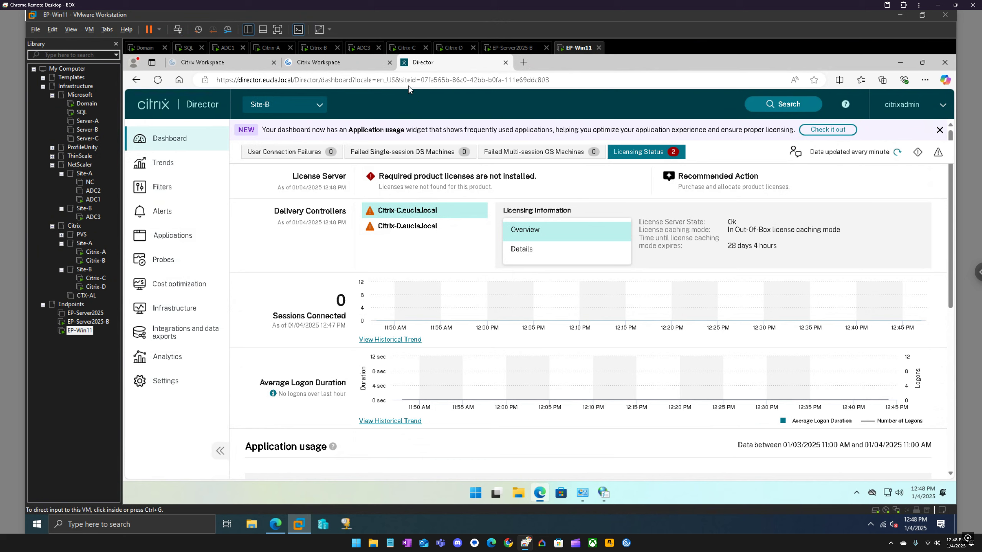
left_click(504, 63)
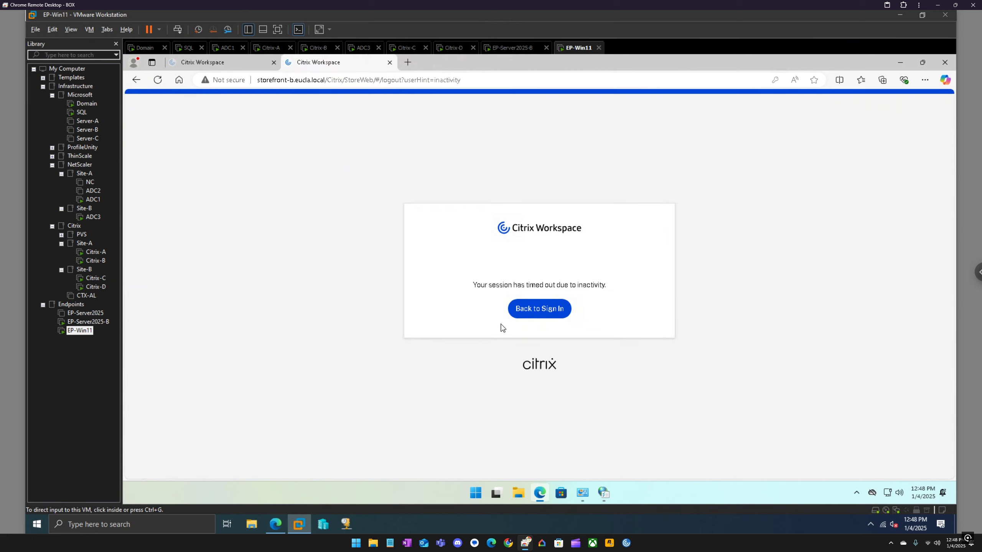
Return to the sign-in page of storefront-b.eucla.local and log on with the saved administrator account
left_click(520, 311)
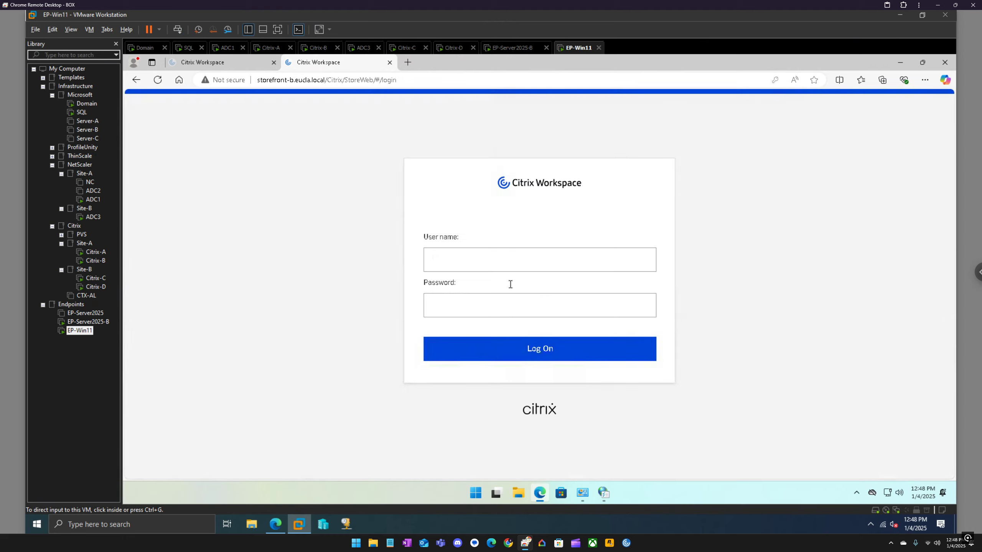
left_click(506, 263)
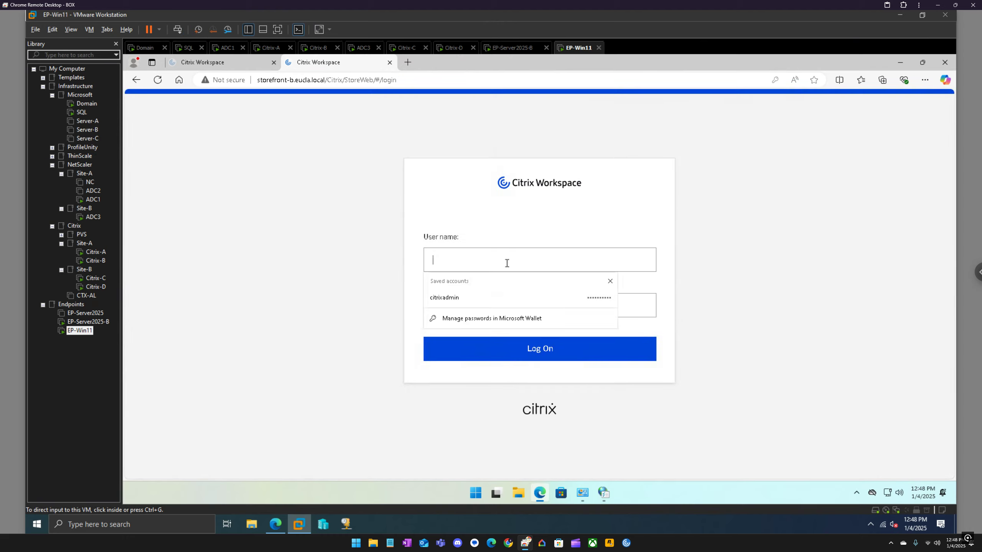
left_click(481, 304)
left_click(499, 350)
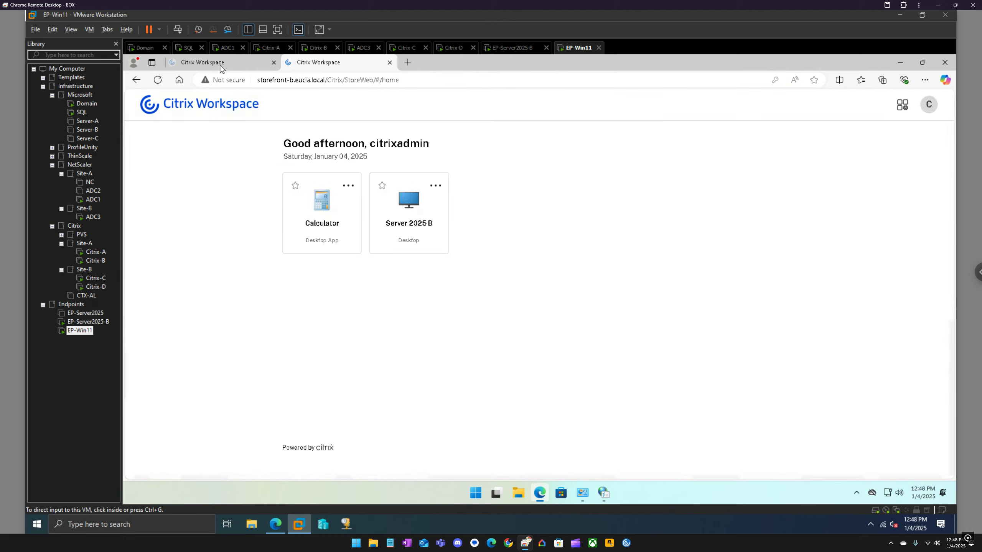
Go back to sign-in on the storefront-a Workspace page and compare it with the storefront-b page
left_click(217, 62)
left_click(532, 306)
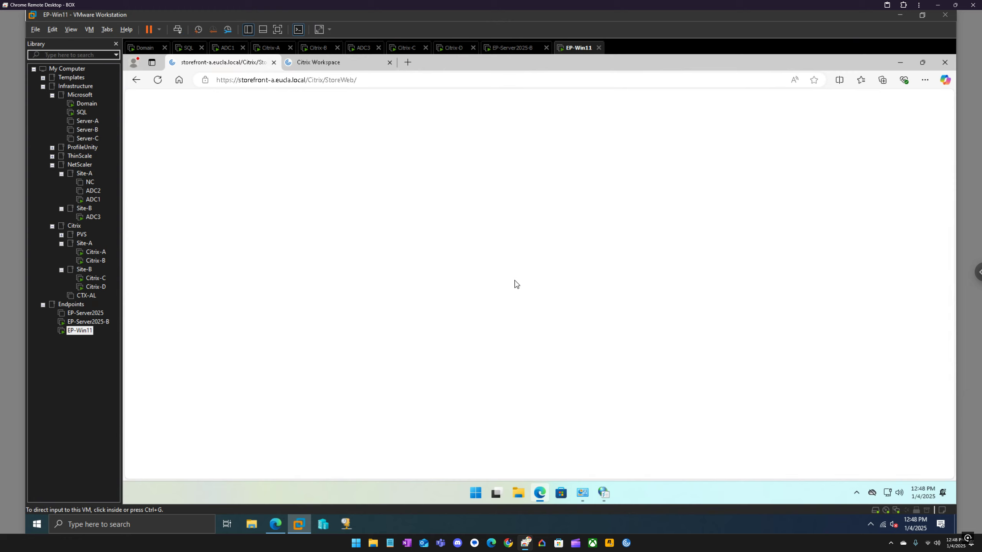
left_click(345, 65)
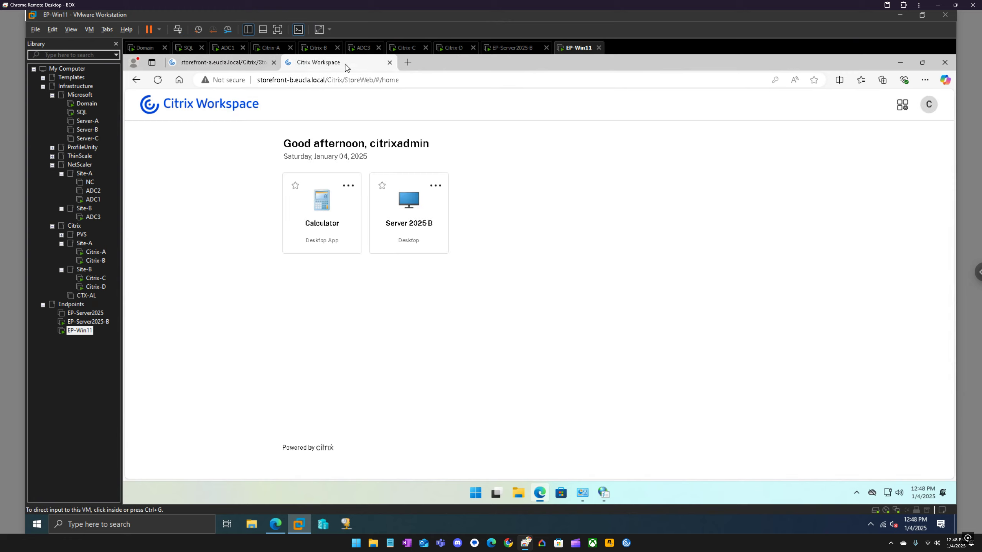
left_click(237, 65)
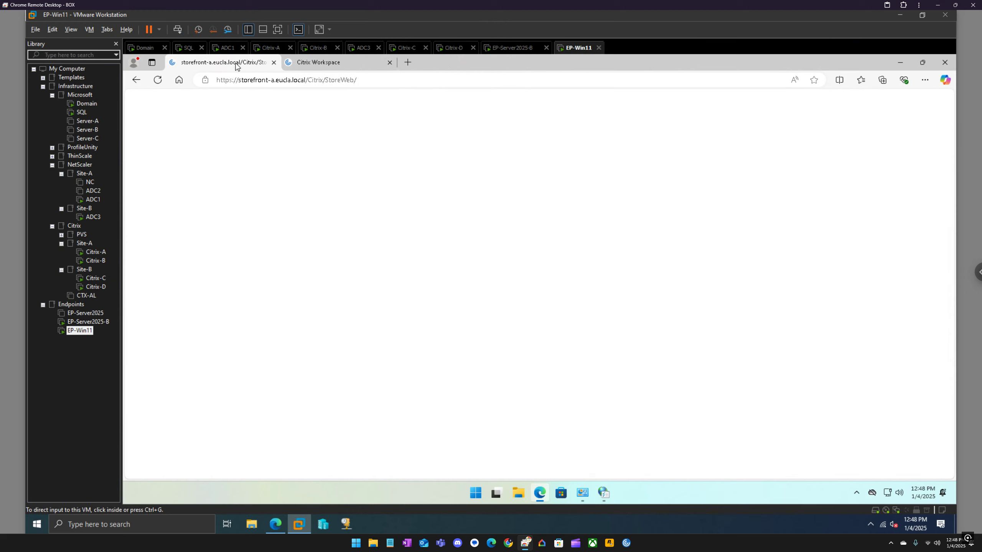
Close the Internet Properties window and reload the storefront-a StoreWeb page
left_click(604, 492)
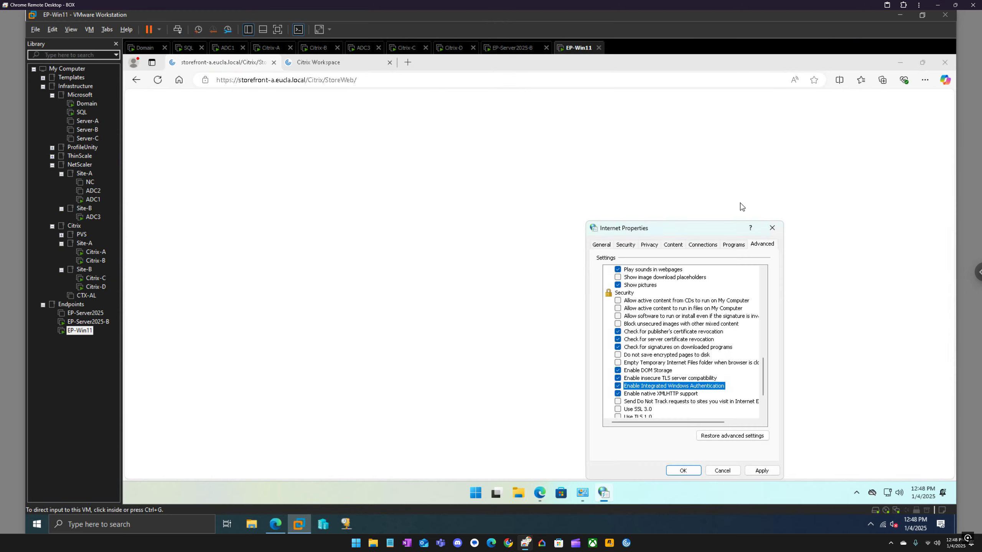
left_click(772, 231)
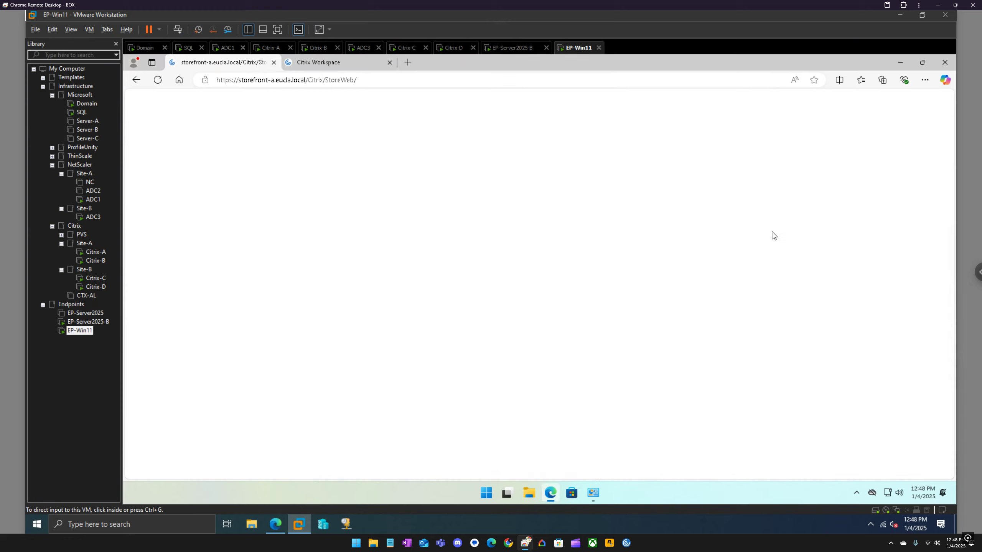
left_click(157, 80)
Bring up the All Control Panel Items window on EP-Win11 and close it
left_click(593, 493)
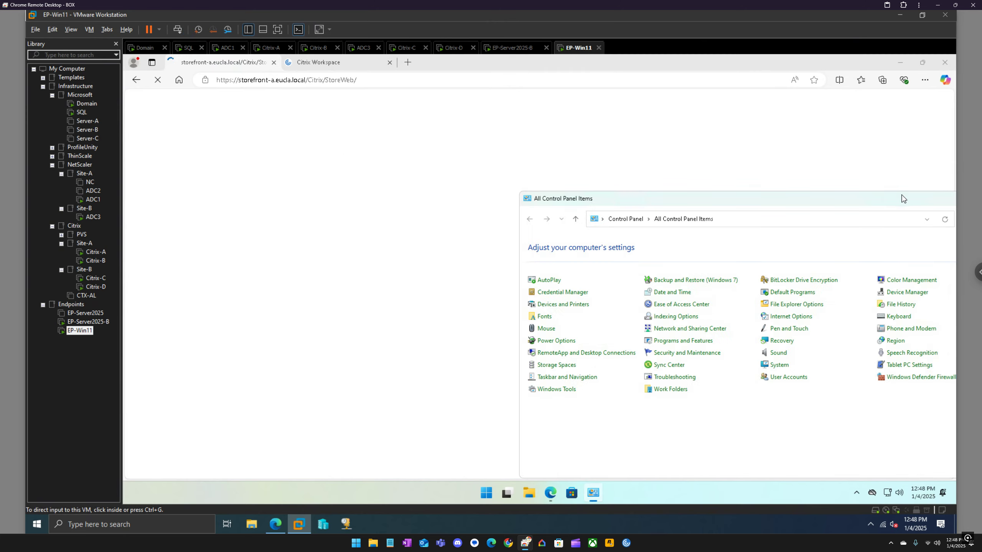
left_click_drag(902, 199, 767, 198)
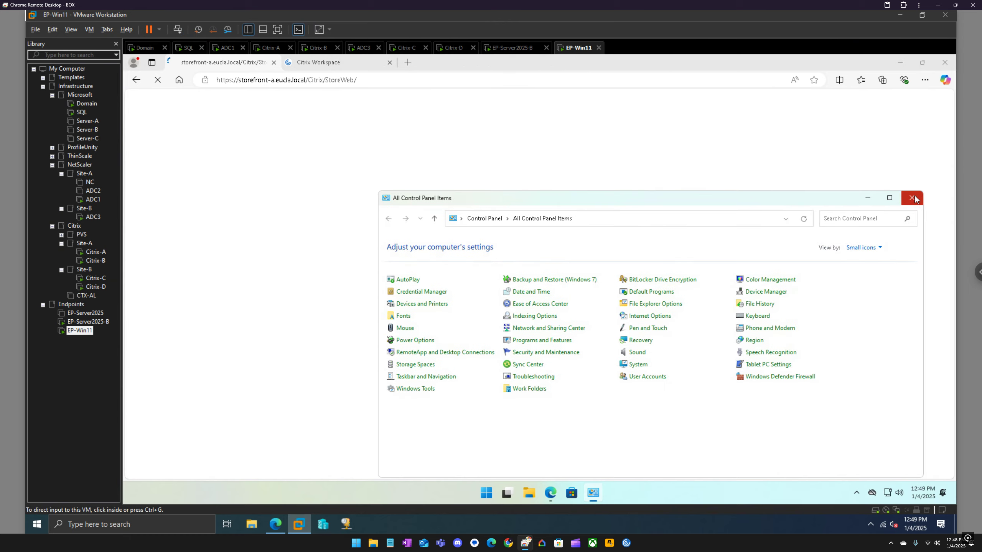
left_click(917, 198)
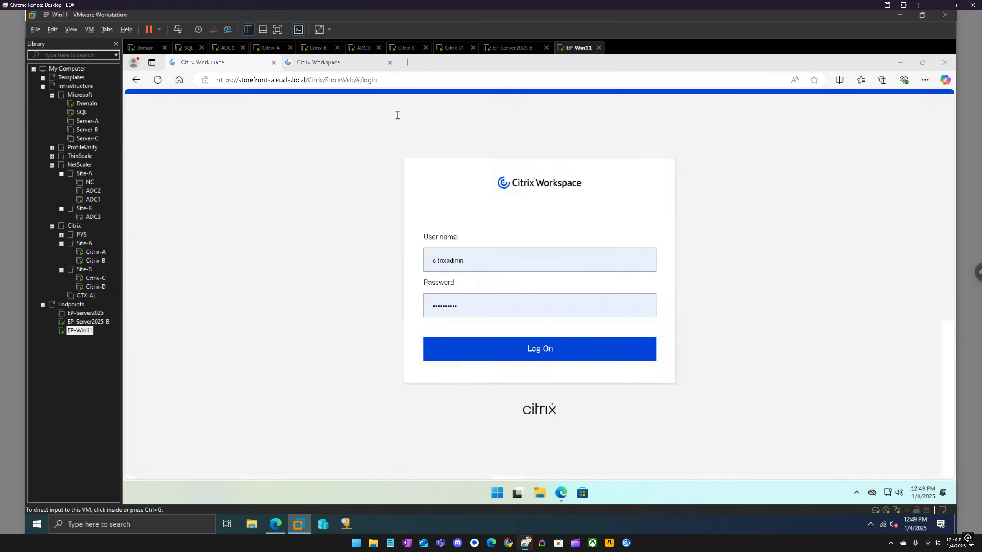
Log on to storefront-a.eucla.local with the saved administrator account and compare its resources with those on the storefront-b page
left_click(541, 353)
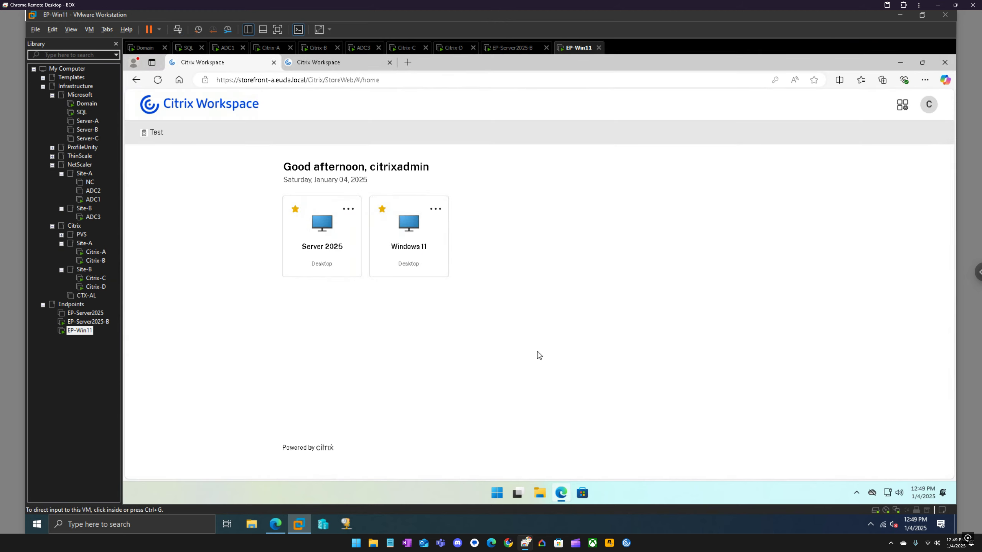
left_click(347, 66)
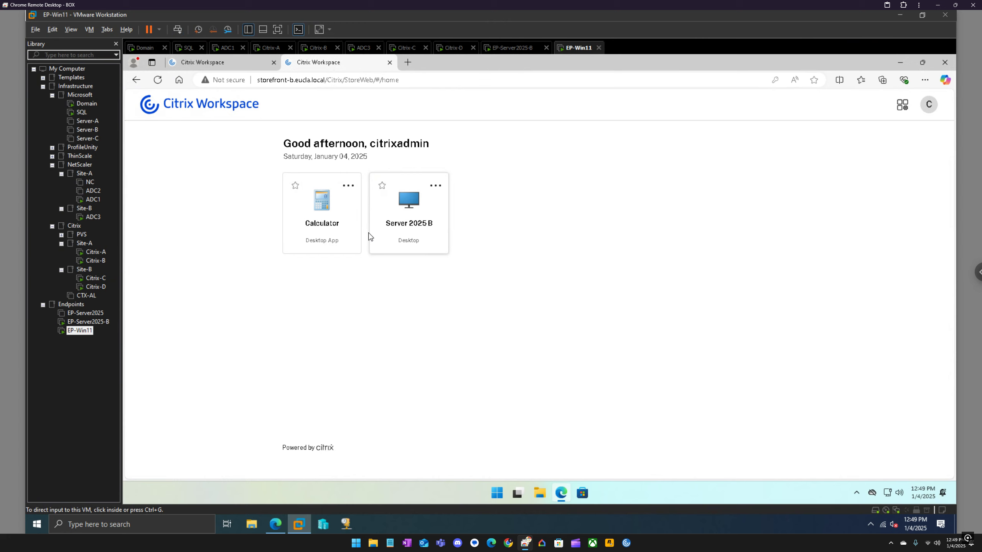
Switch to the Citrix-A machine, close IIS Manager, and launch the Citrix StoreFront console, allowing it to make changes to the device
left_click(271, 50)
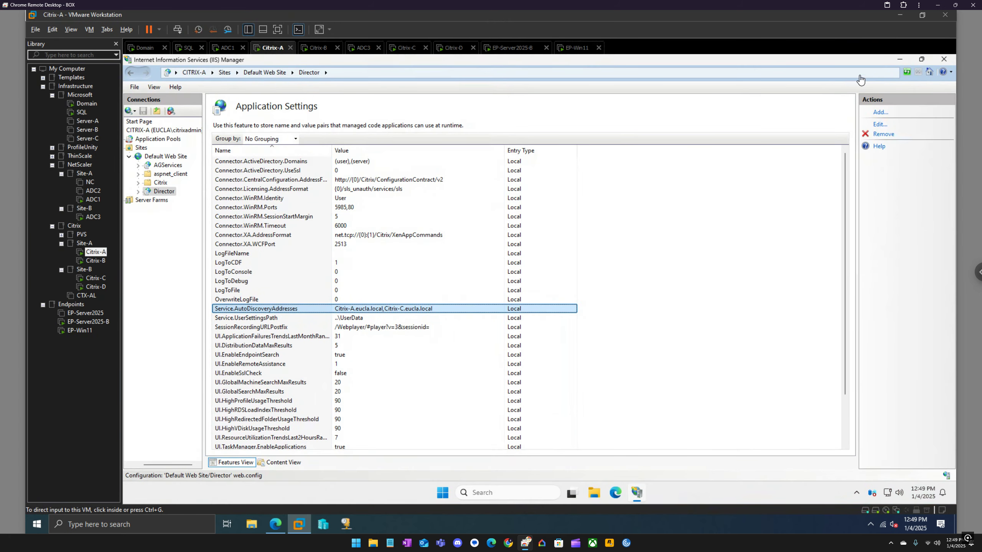
left_click(945, 61)
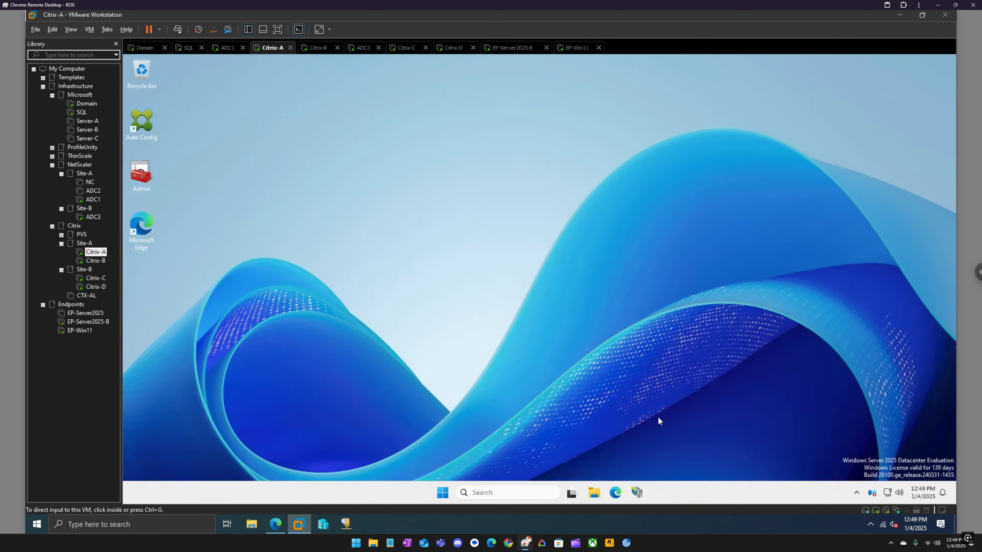
left_click(442, 492)
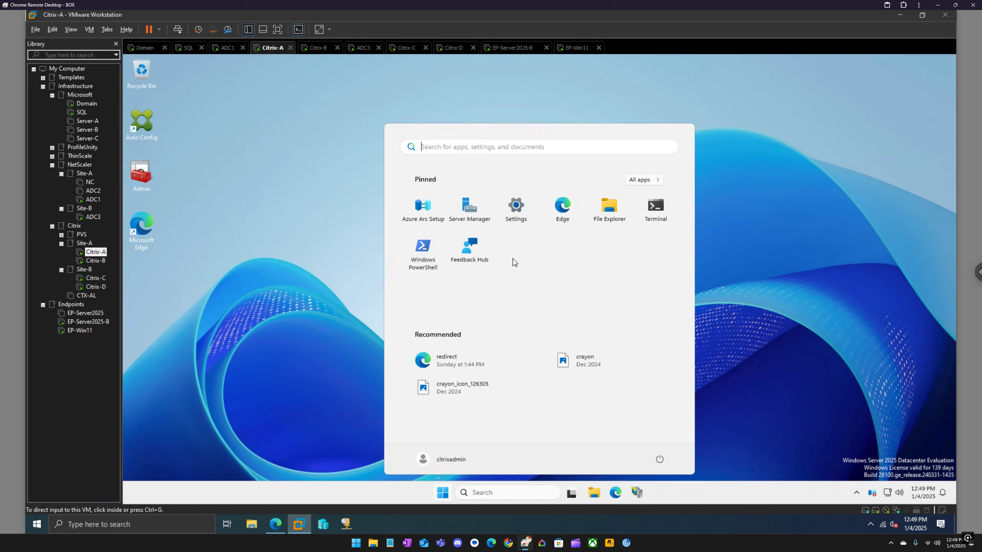
left_click(644, 181)
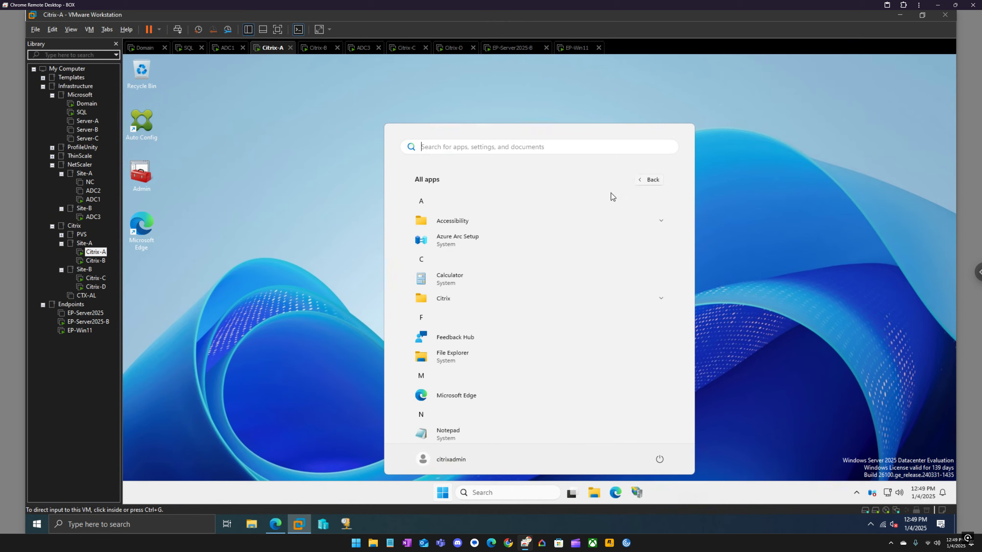
left_click(456, 305)
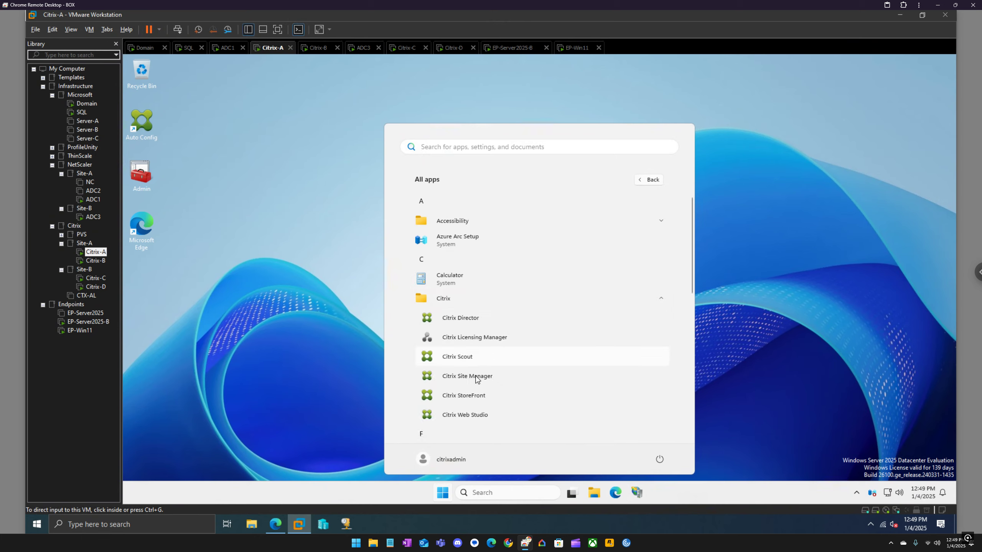
left_click(474, 397)
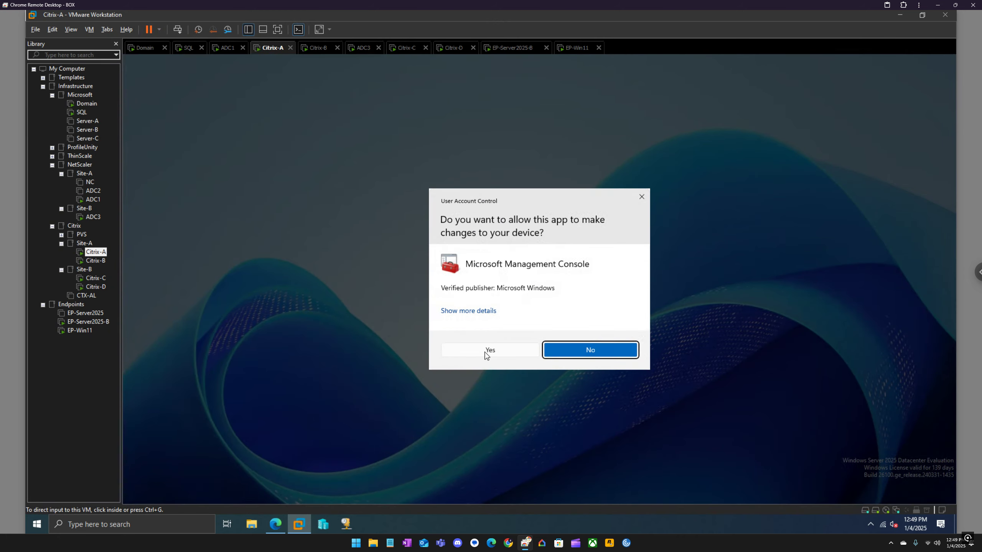
left_click(488, 350)
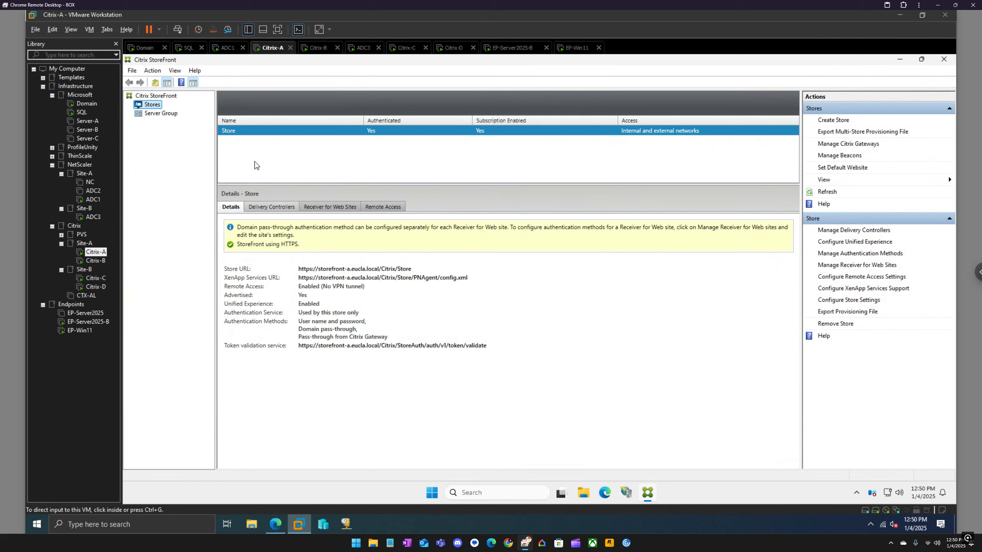
Open the delivery controllers of Store for management and rename the existing Controllers entry to Site-A
right_click(247, 131)
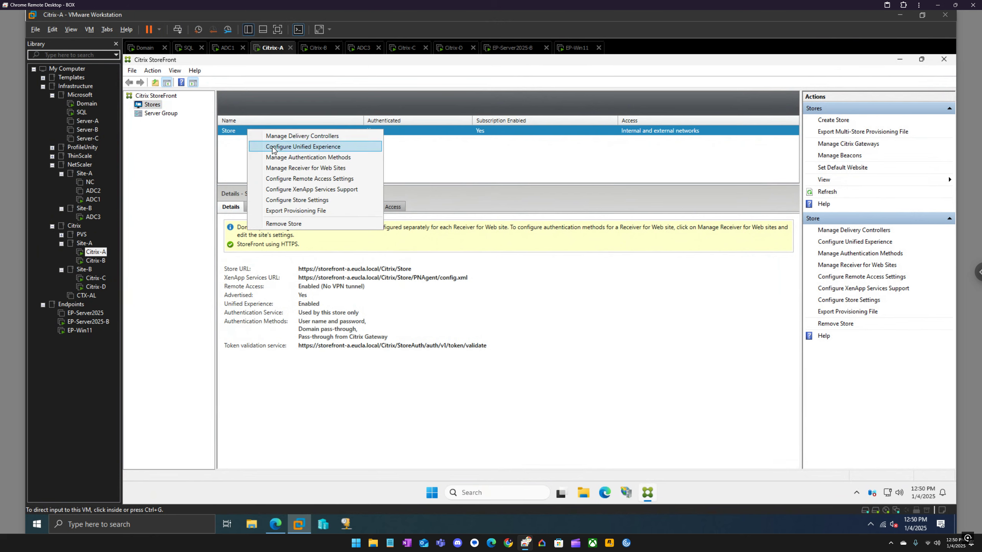
left_click(267, 135)
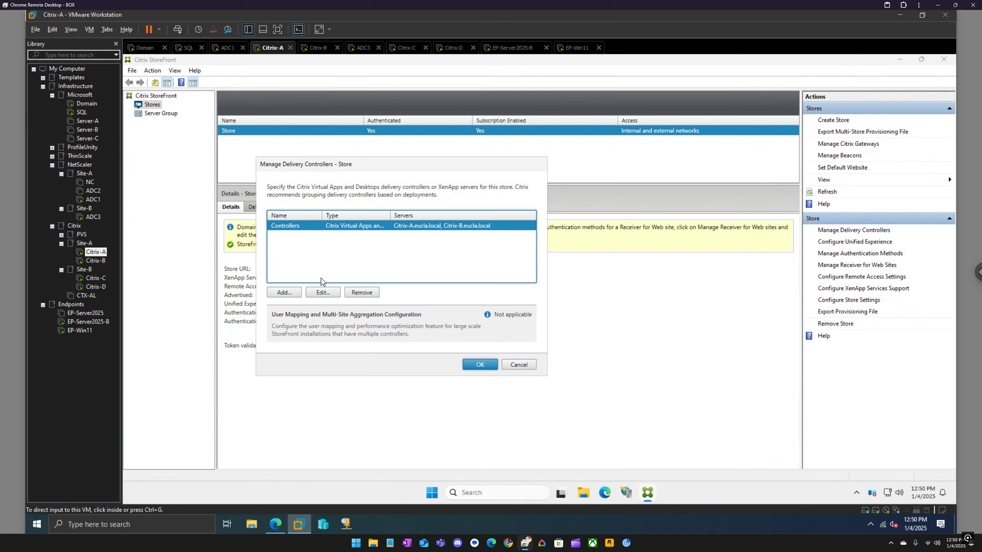
left_click(324, 293)
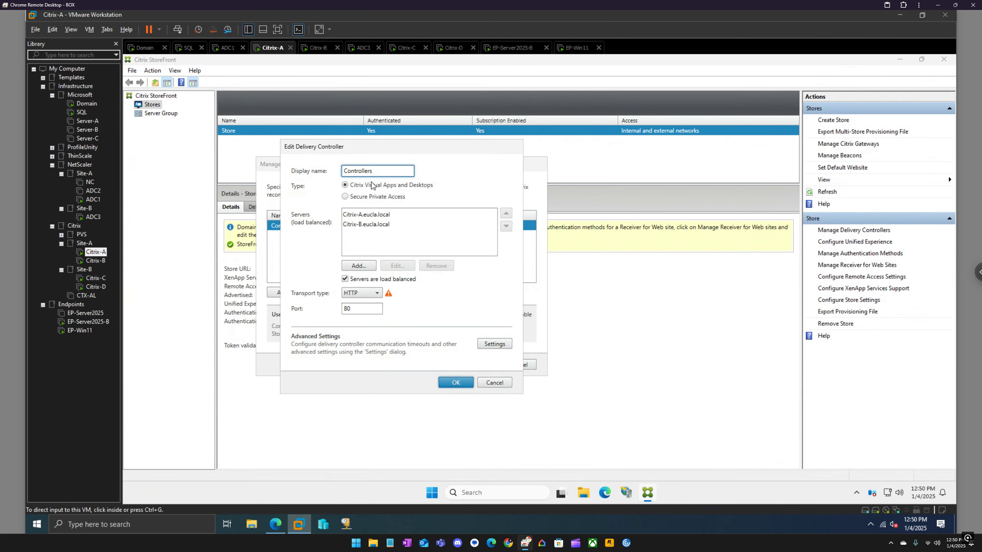
left_click_drag(378, 168, 313, 167)
type("Site-A")
left_click(456, 383)
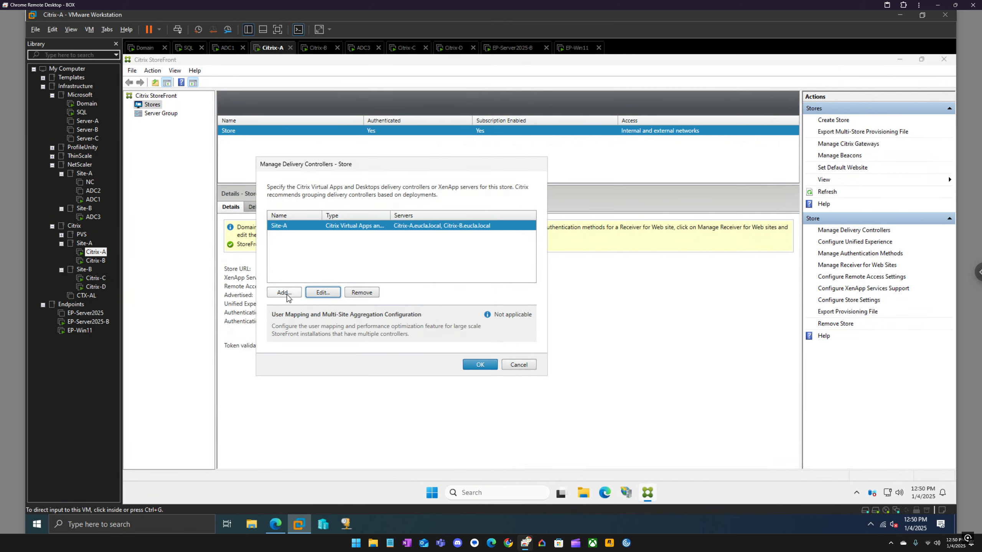
Start a delivery controller entry named Site-B with transport type HTTP and add Citrix-C.eucla.local as its server
left_click(286, 295)
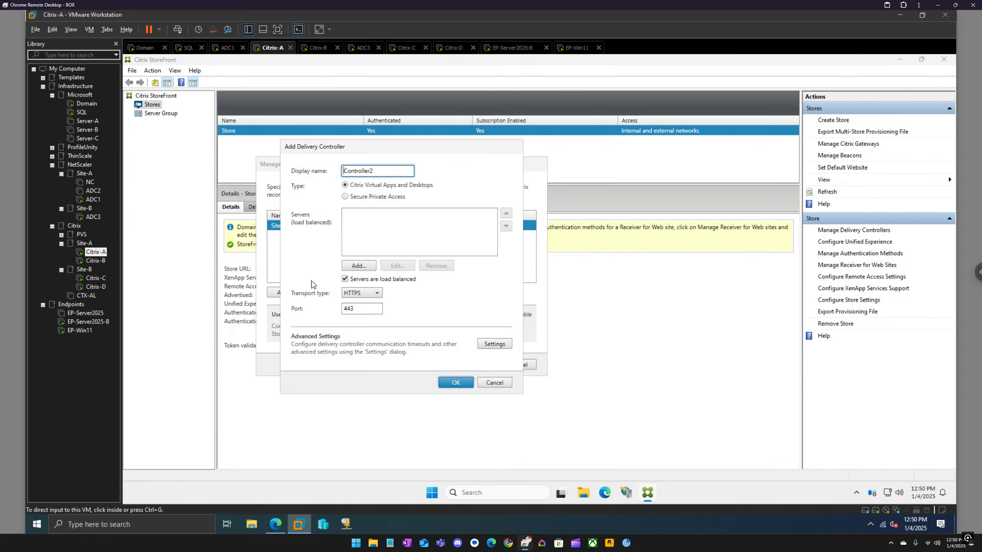
type("Site-B")
left_click(371, 293)
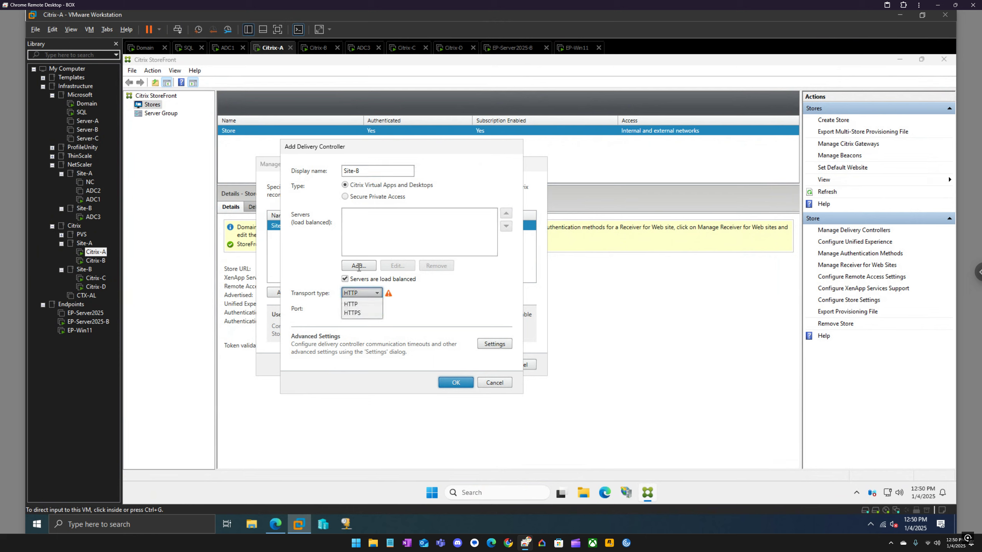
left_click(353, 308)
left_click(358, 266)
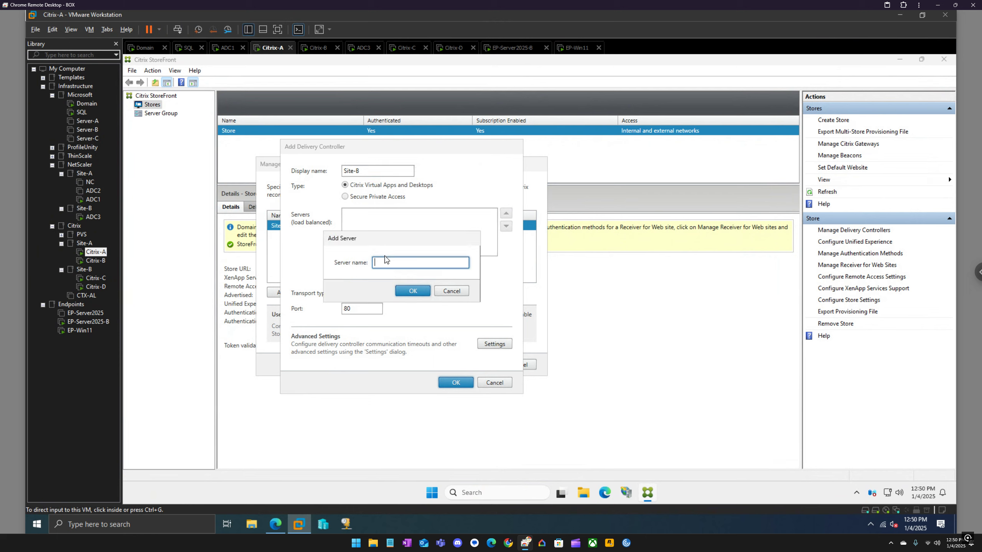
type("Citrix-C.eucla.local")
key("ctrl+a")
key("ctrl+c")
left_click(413, 291)
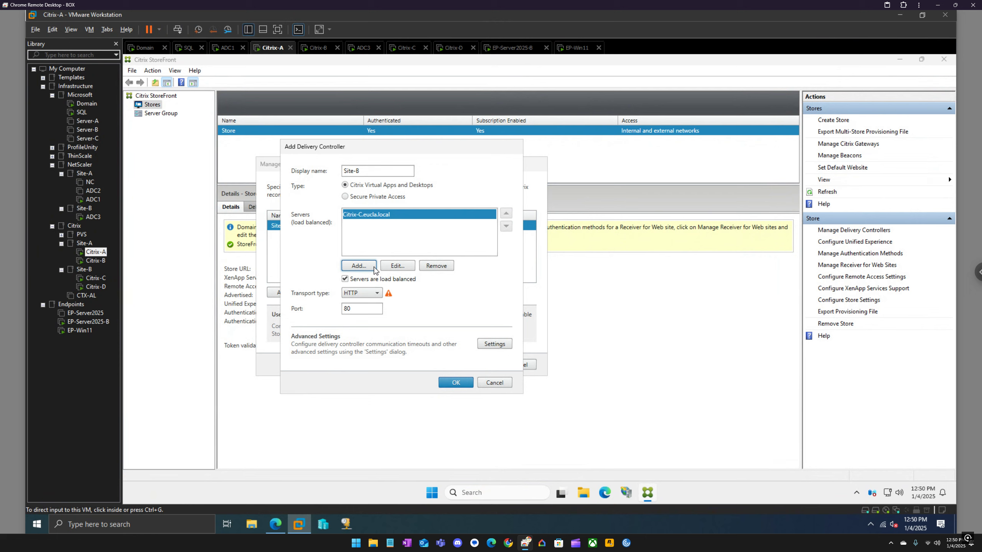
Add Citrix-D.eucla.local as the second Site-B server and save the store's delivery controller configuration
left_click(361, 267)
key("ctrl+v")
left_click(392, 262)
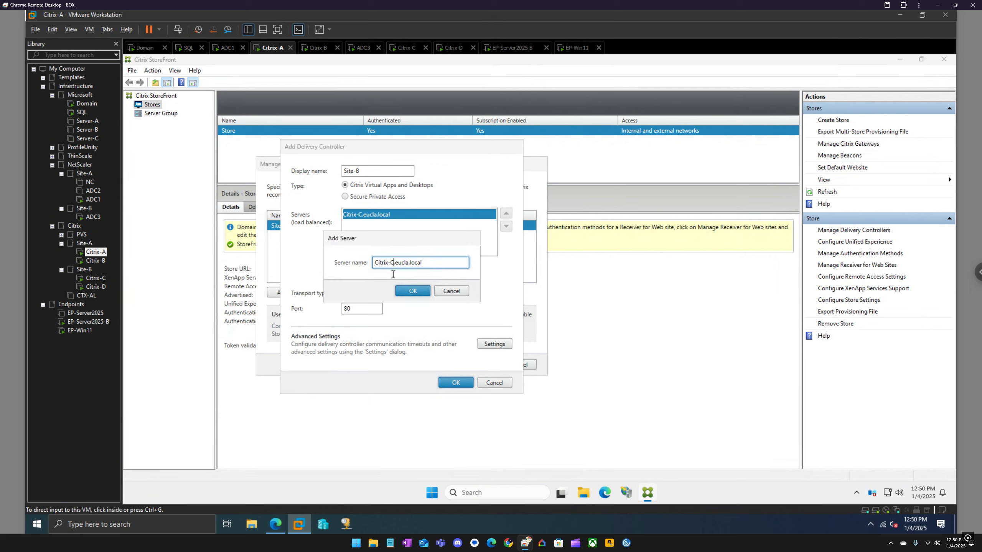
key("BackSpace")
type("D")
left_click(413, 291)
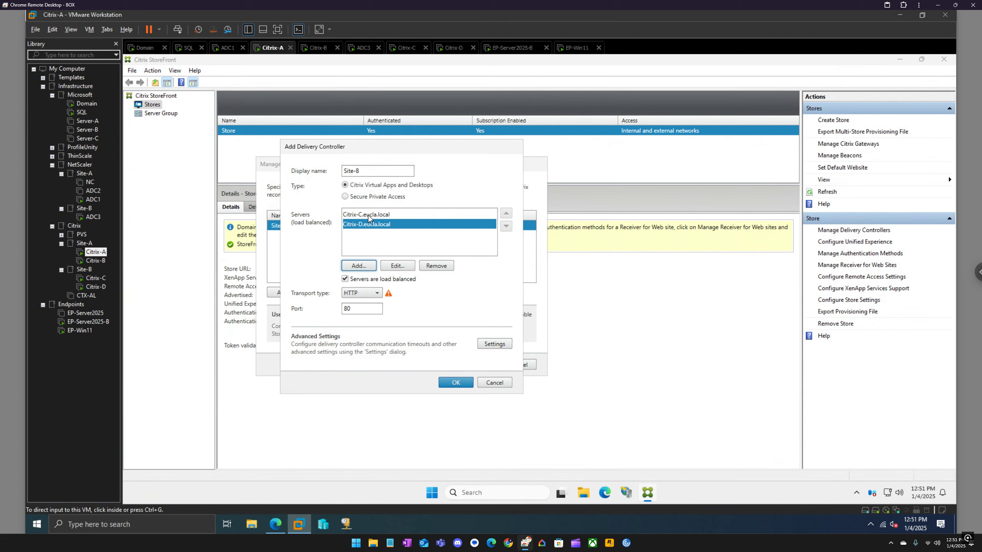
left_click(457, 383)
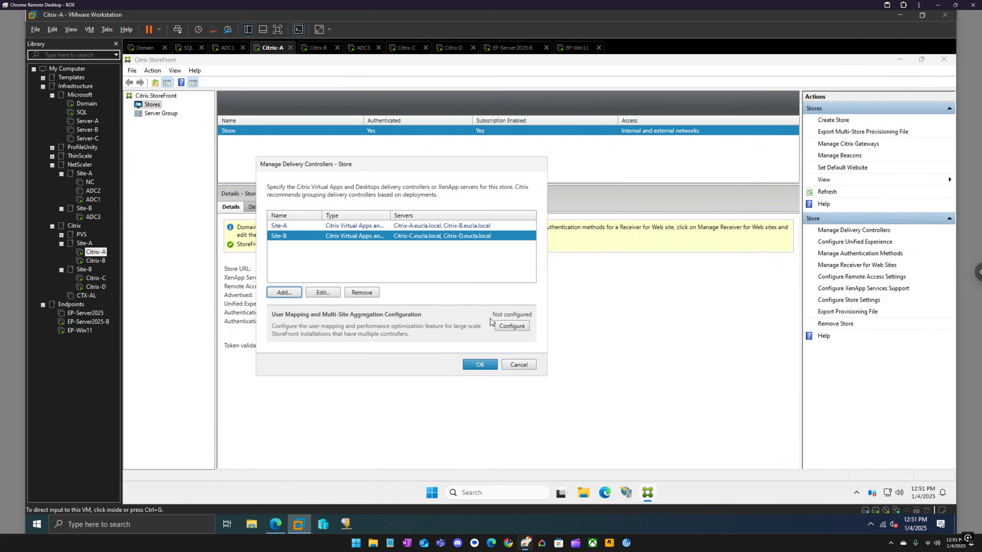
left_click(480, 368)
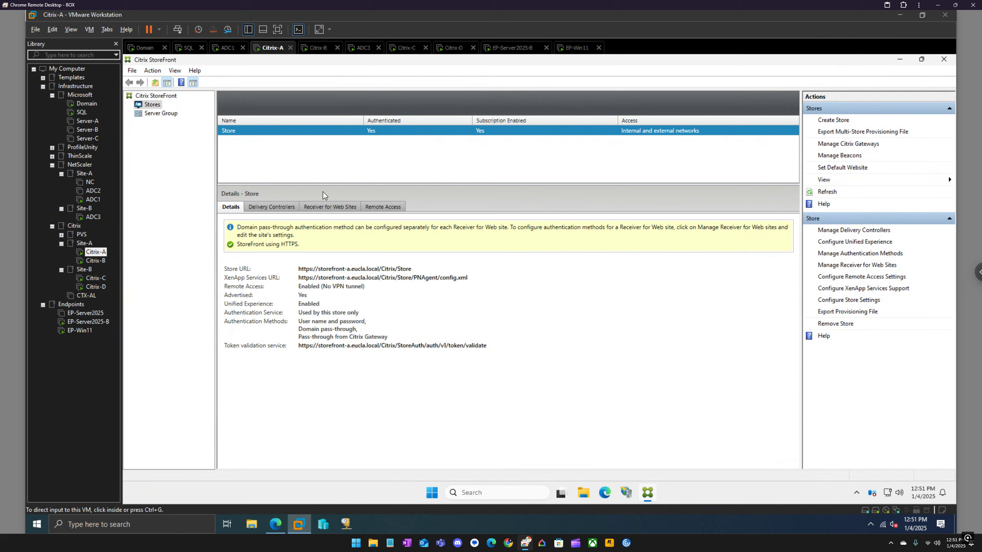
Propagate the StoreFront changes to the other servers in the server group and dismiss the completion dialog
left_click(169, 114)
right_click(168, 115)
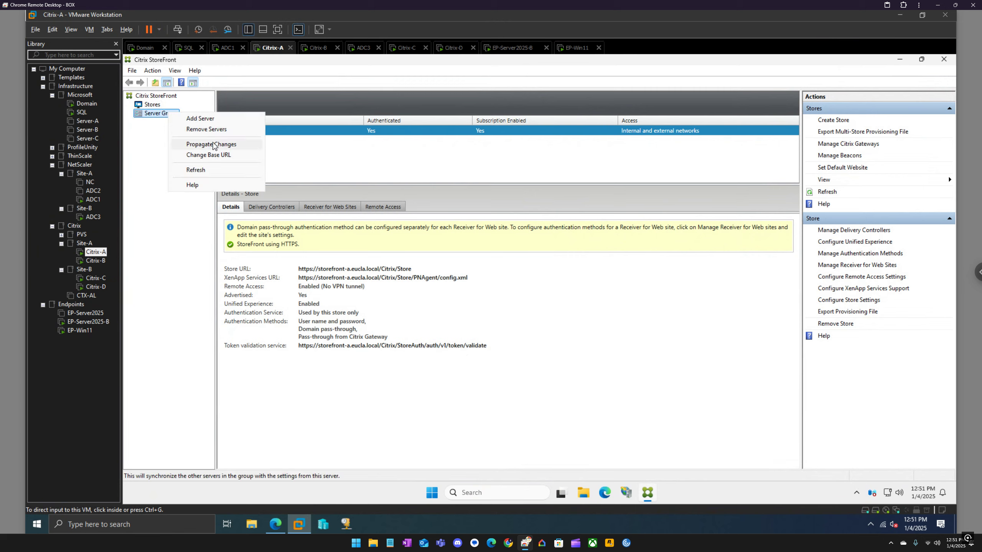
left_click(189, 140)
left_click(448, 309)
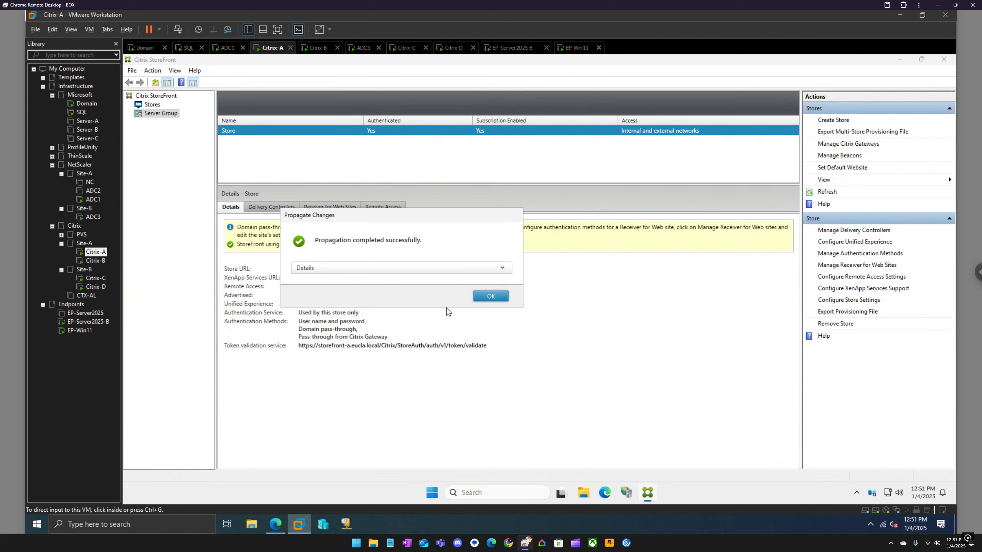
left_click(490, 295)
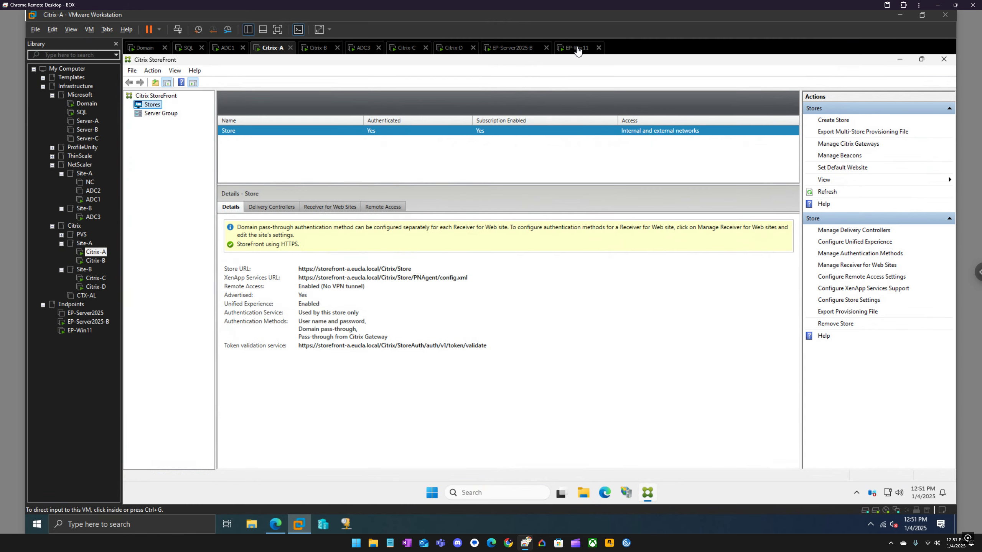
Return to the EP-Win11 machine, keep the storefront-b session logged in, and reload its Workspace page
left_click(577, 48)
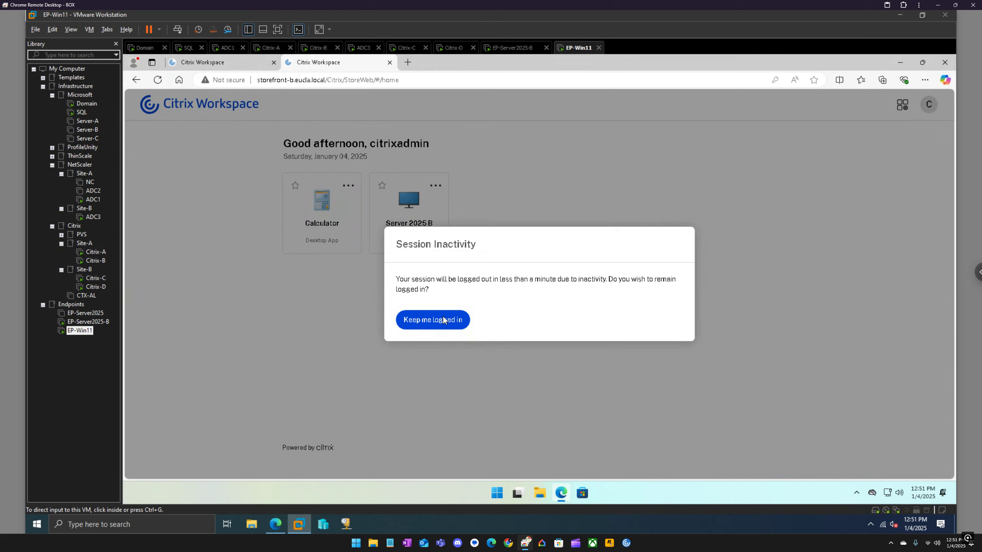
left_click(229, 62)
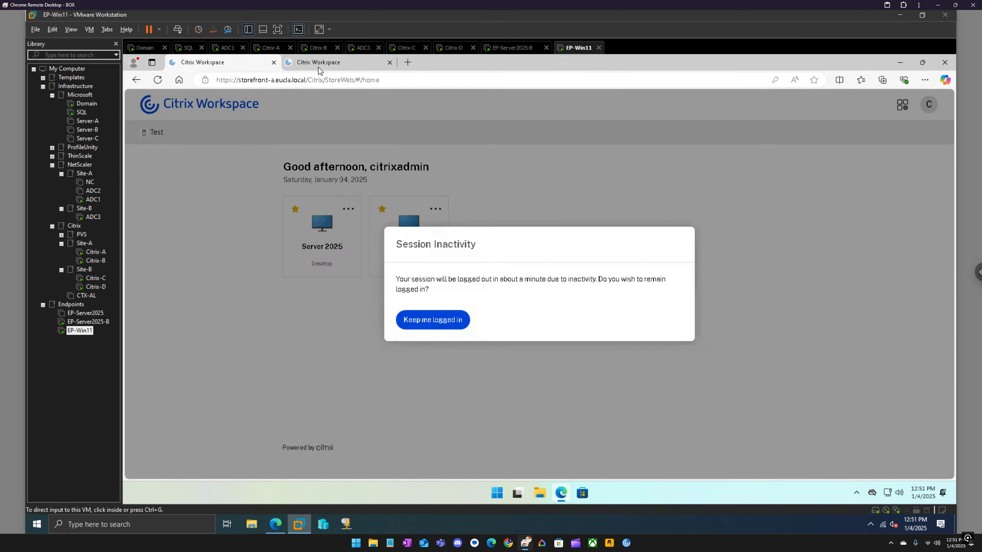
left_click(318, 66)
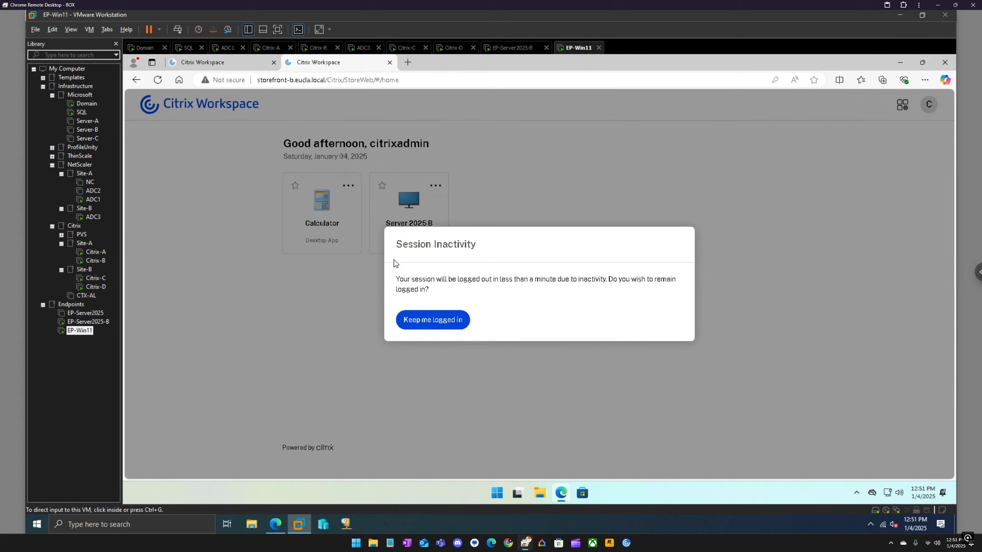
left_click(425, 324)
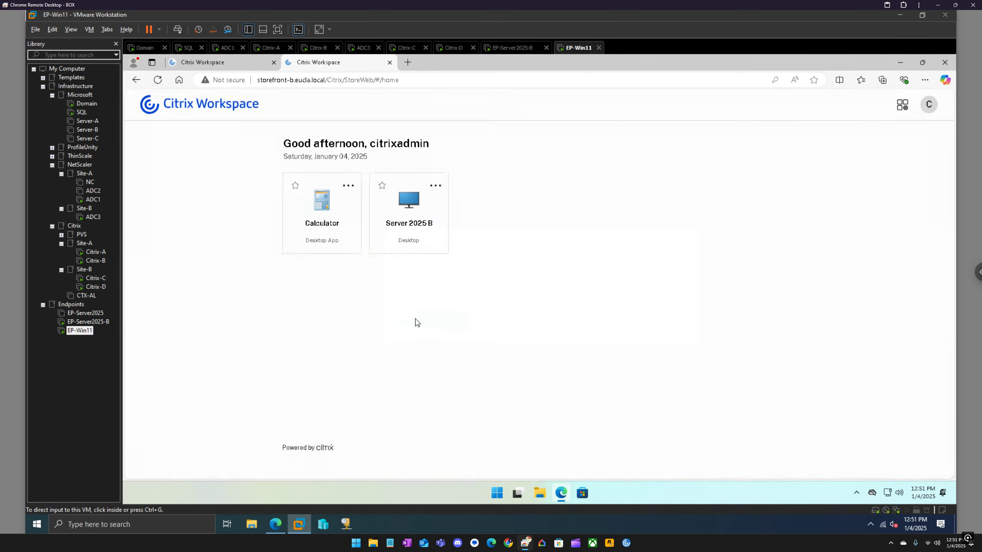
left_click(158, 80)
Keep the storefront-a session logged in and reload its Workspace page to refresh the available resources
left_click(239, 65)
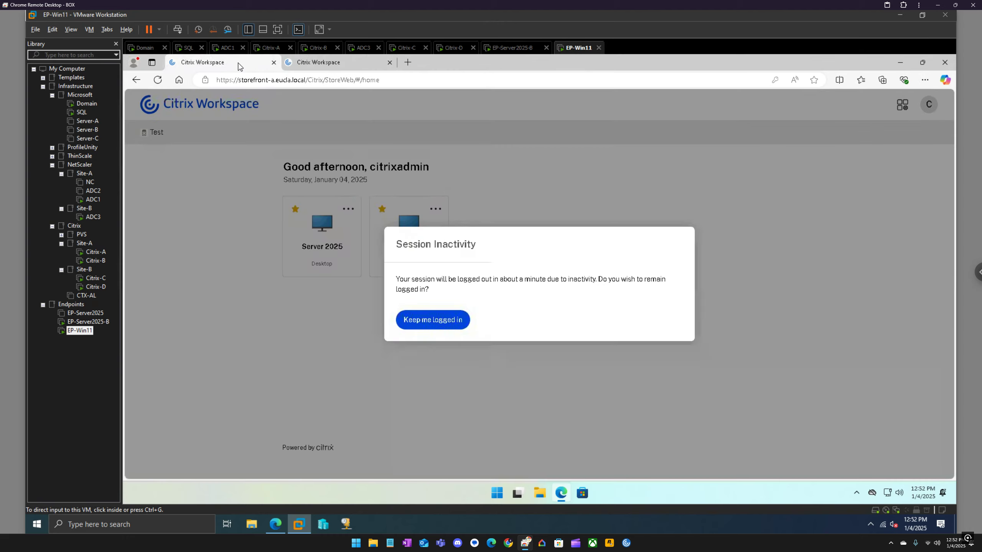
left_click(420, 324)
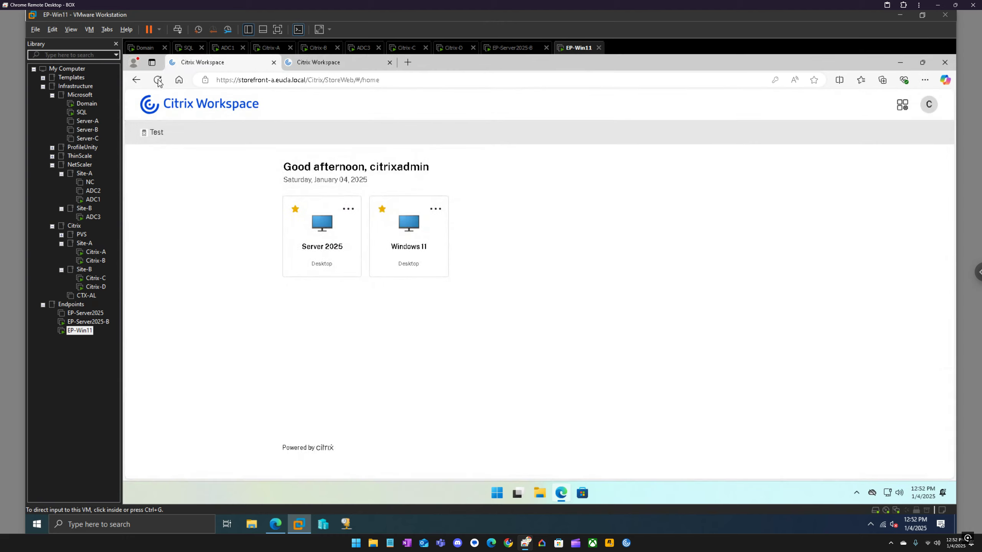
left_click(158, 80)
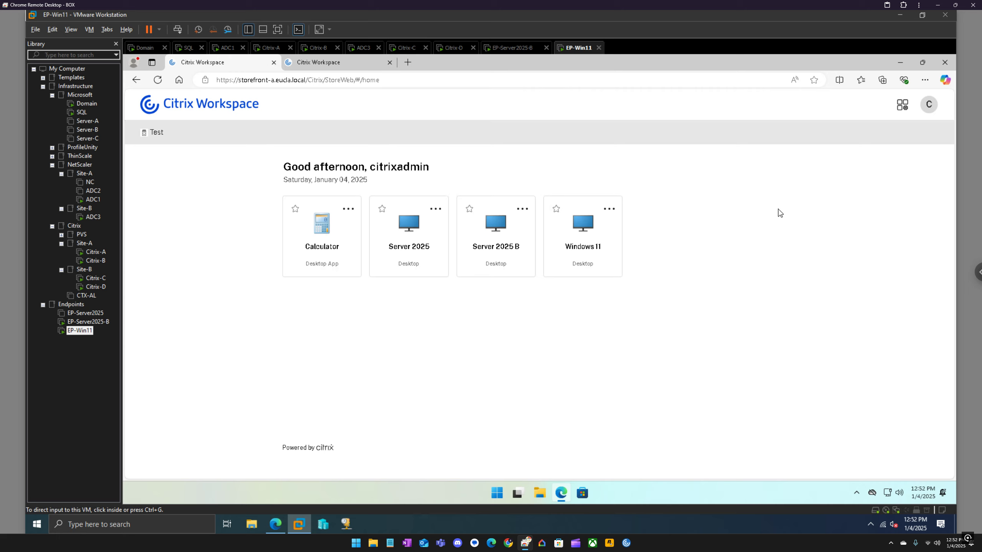
Launch the published Calculator from the storefront-a page, permit device use, and check its session's host server in the Connection Center
left_click(319, 230)
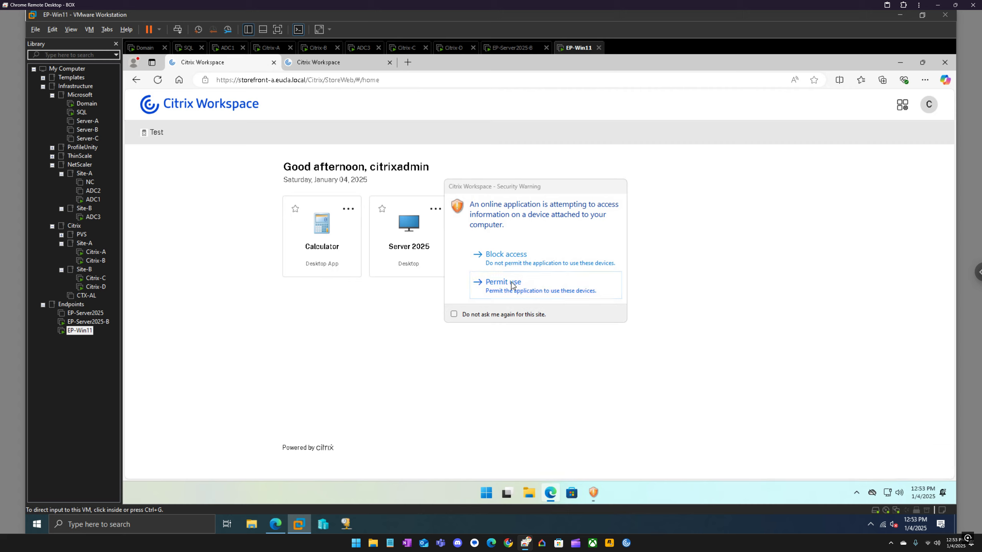
left_click(509, 283)
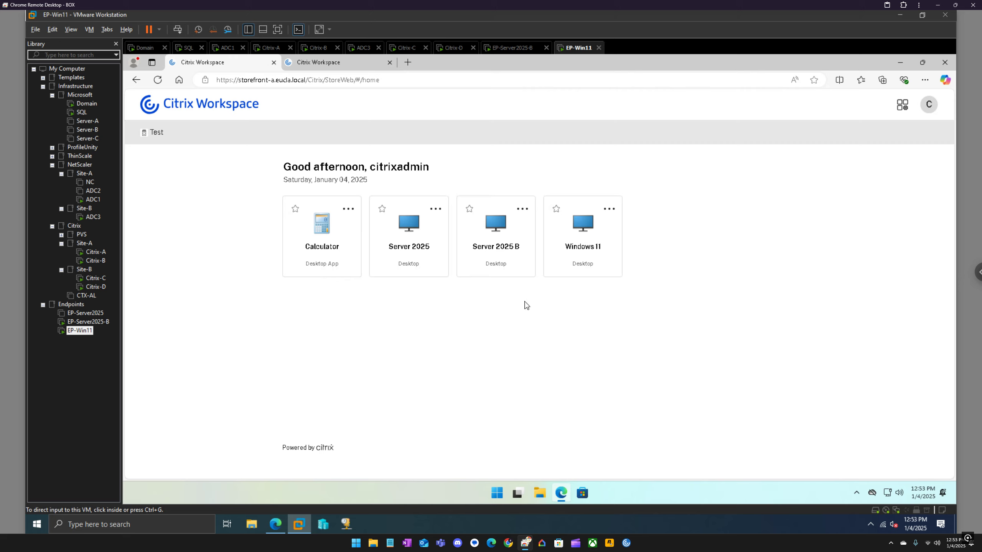
left_click(856, 492)
right_click(827, 465)
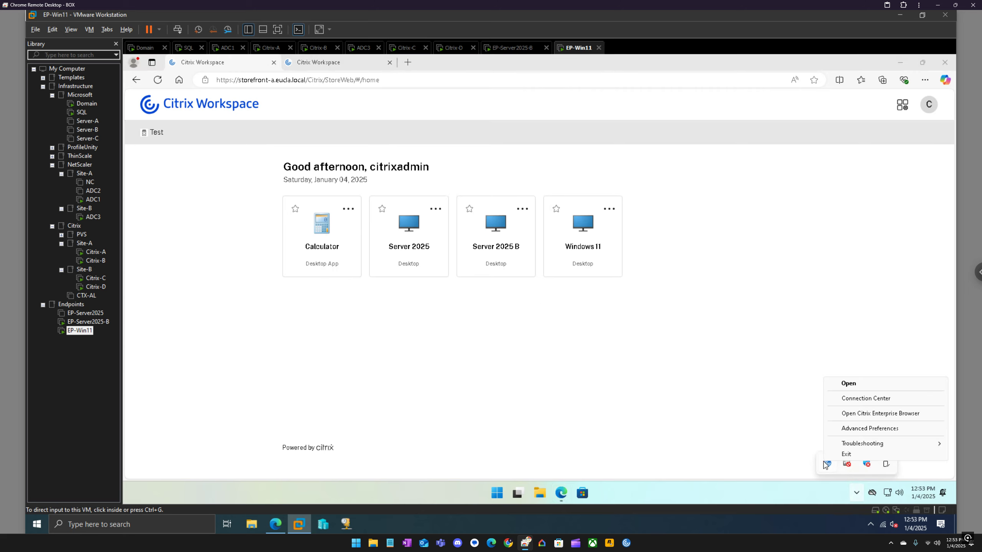
left_click(847, 400)
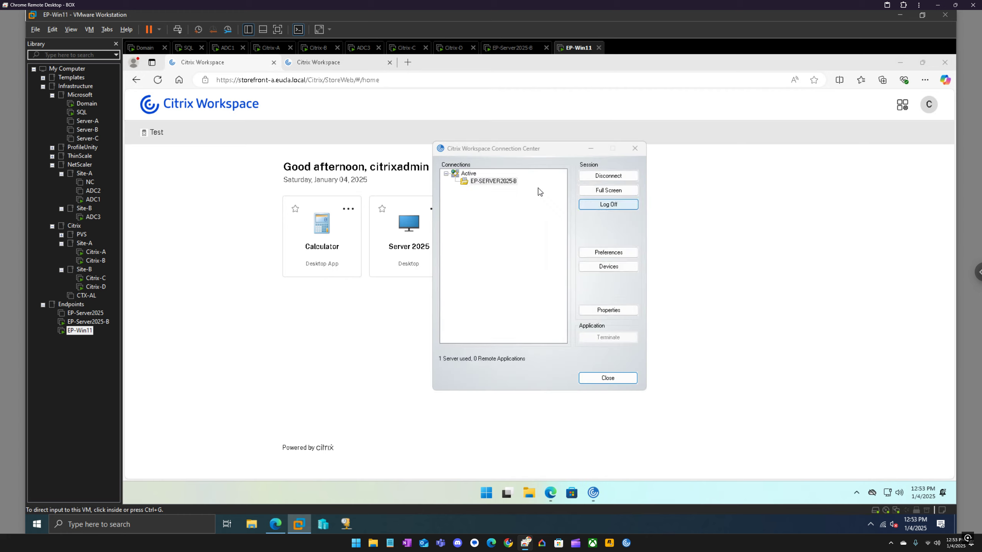
left_click(506, 182)
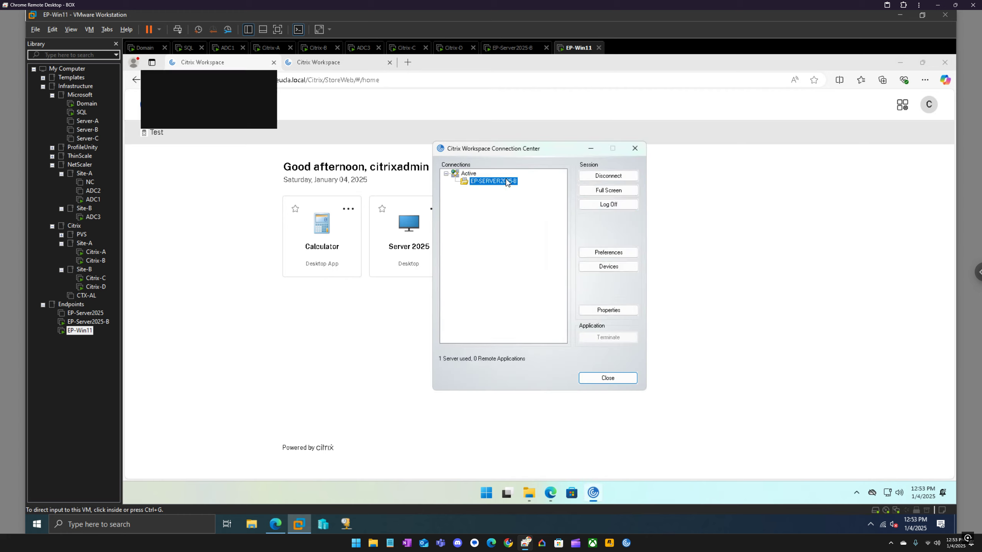
left_click(634, 149)
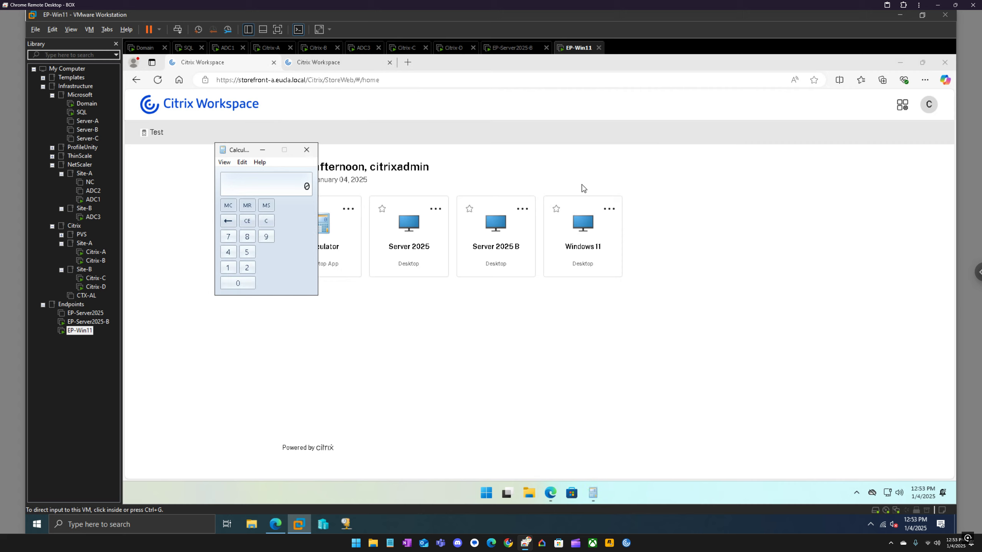
Multiply 9 by itself in the published Calculator to test it, and close the app
left_click(270, 238)
left_click(280, 251)
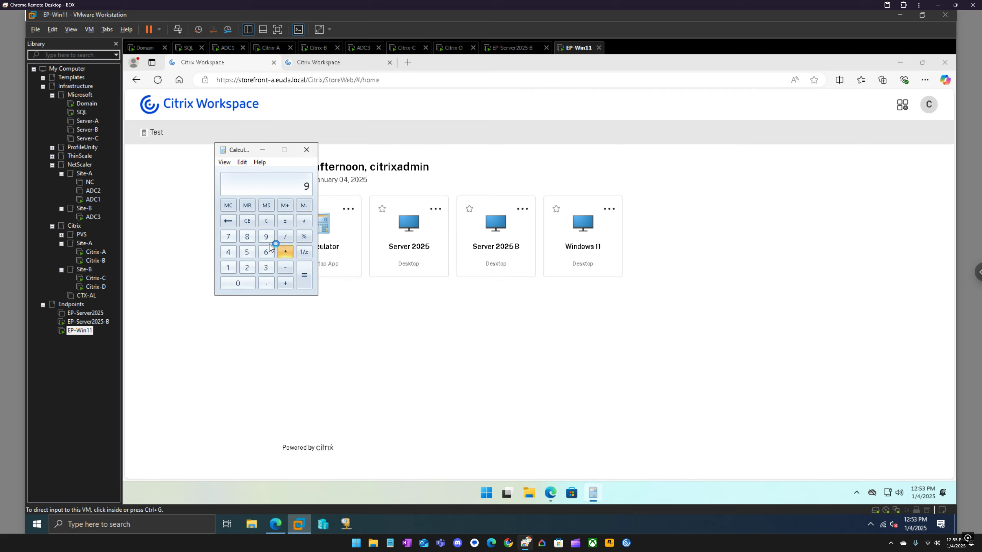
left_click(304, 275)
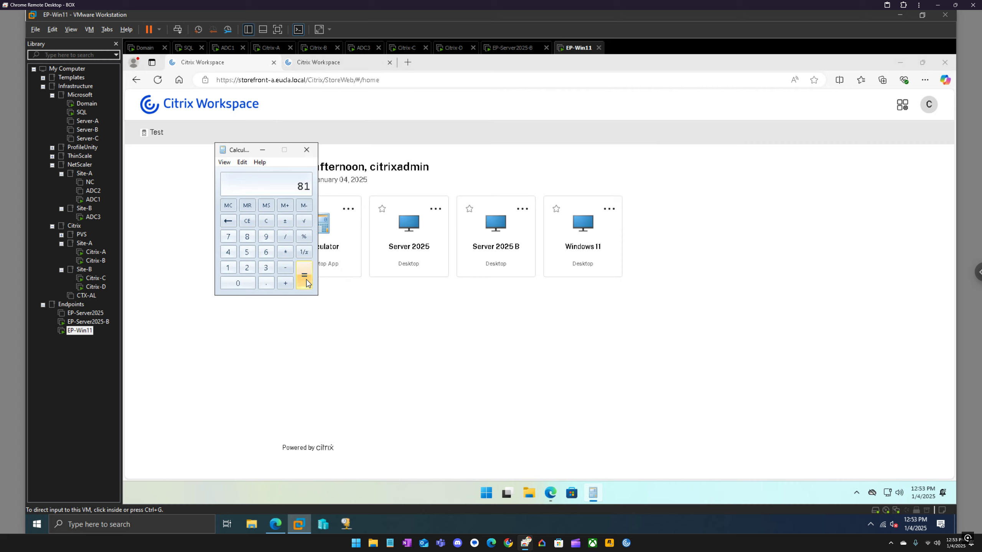
left_click(306, 150)
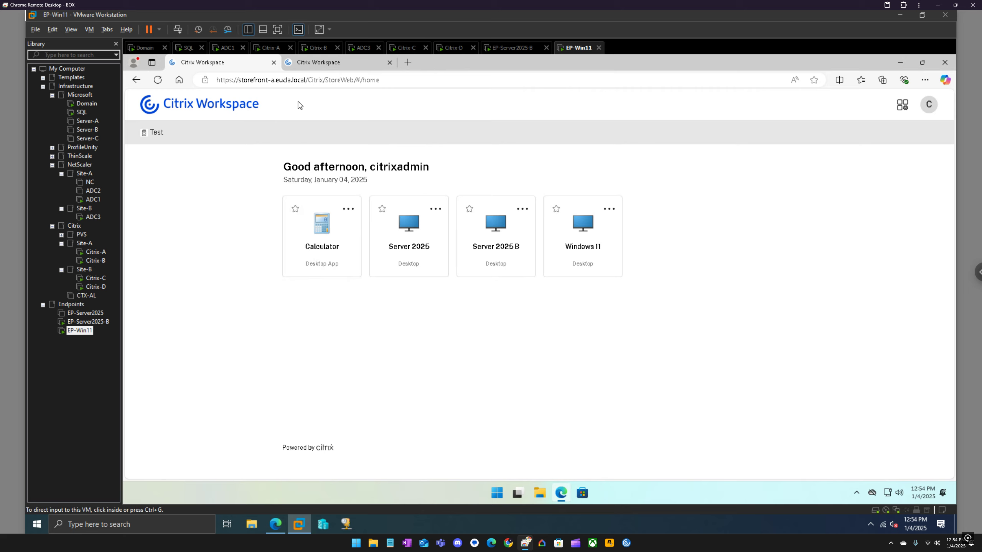
Reload the storefront-b Workspace page and check its available resources
left_click(340, 63)
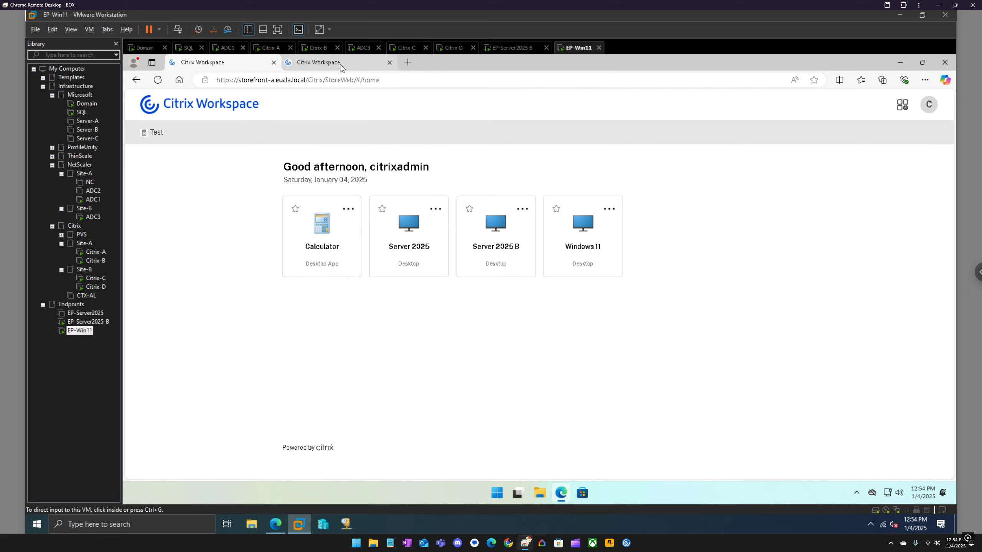
left_click(158, 80)
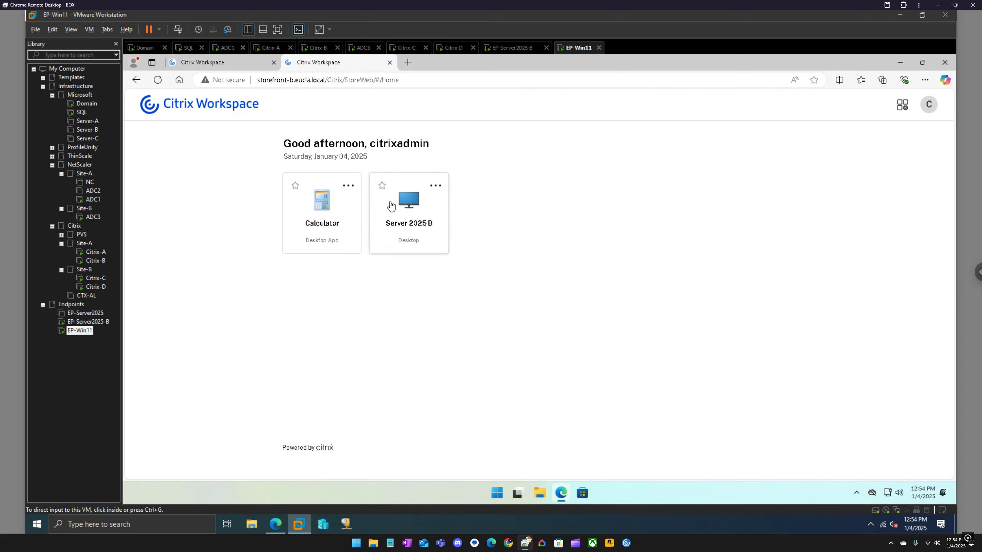
Switch to the Citrix-C machine, close IIS Manager, and open the delivery controller management of the StoreFront store
left_click(405, 48)
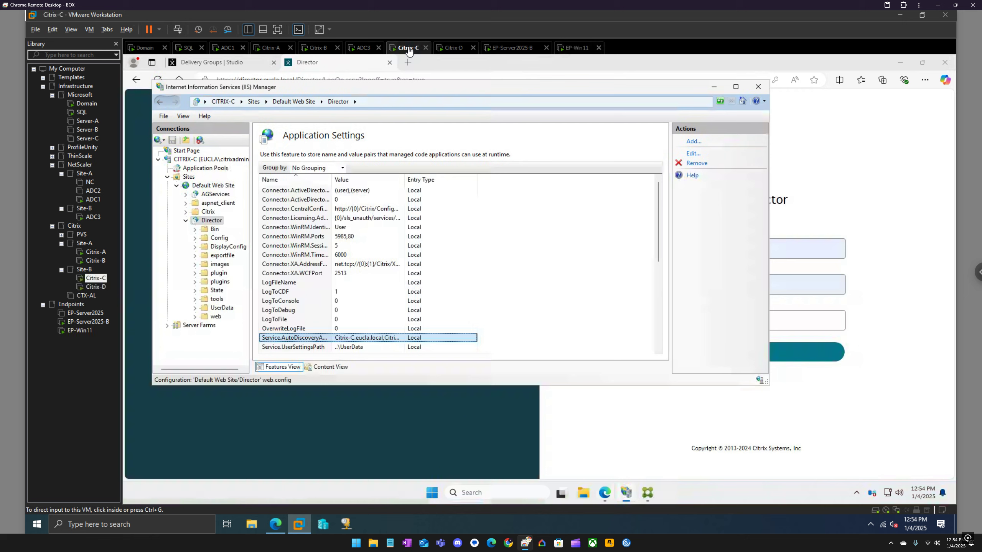
left_click(758, 87)
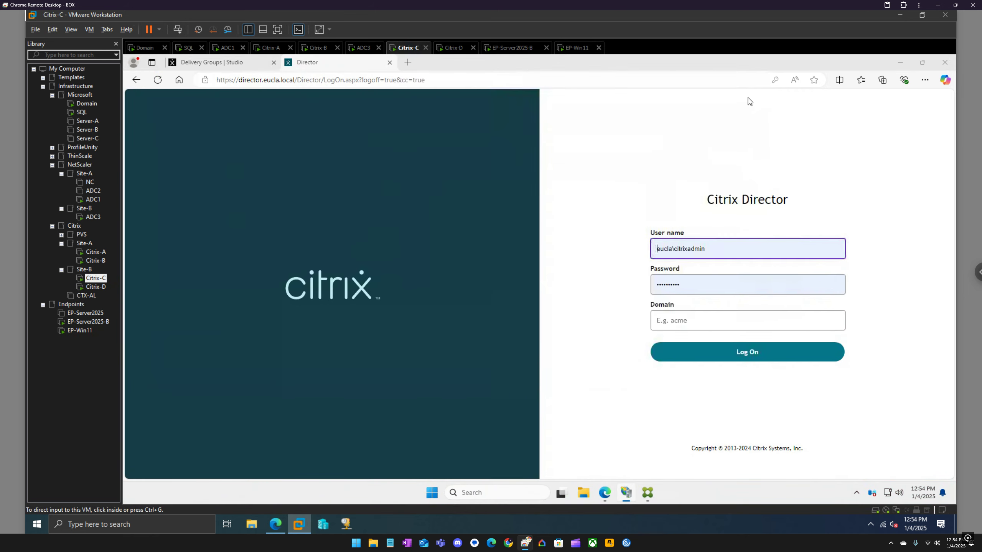
left_click(648, 492)
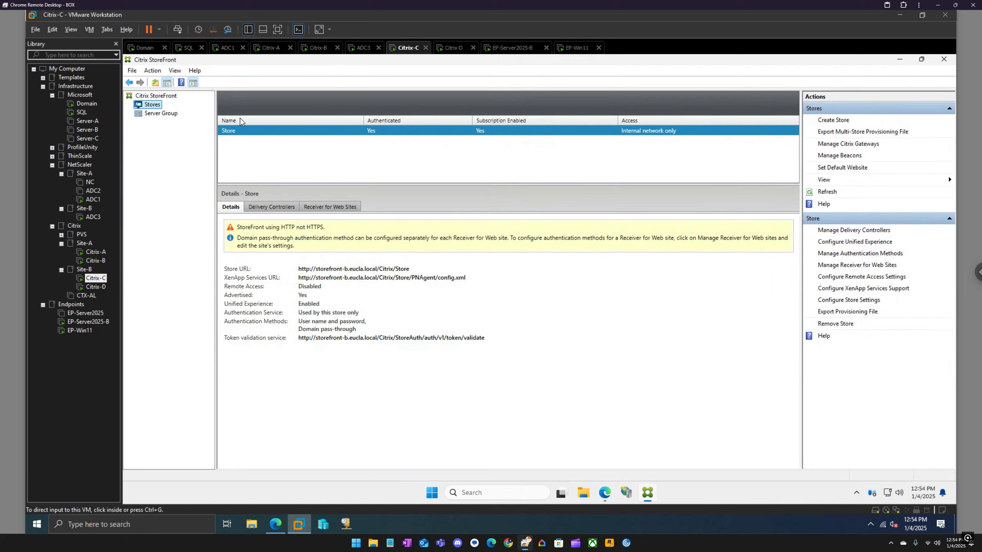
right_click(244, 134)
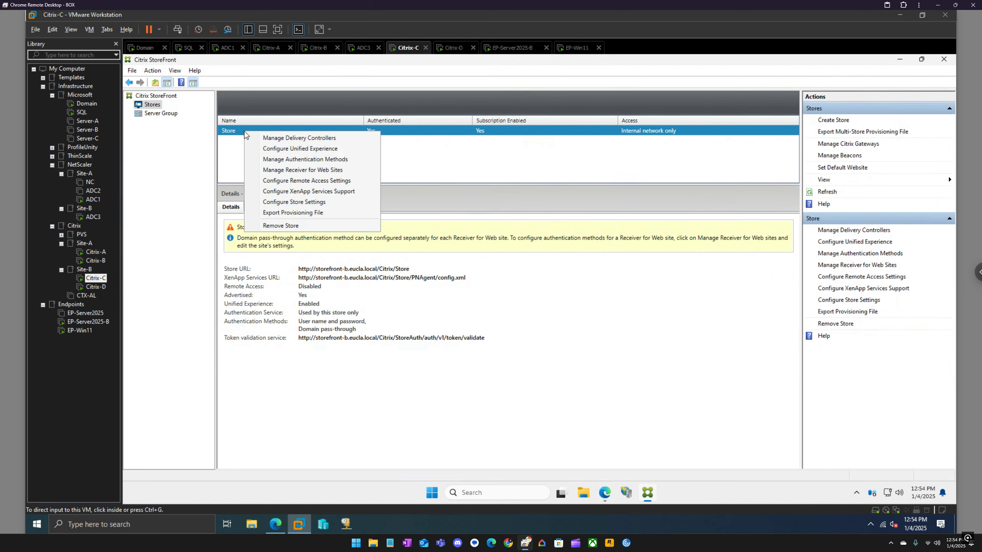
left_click(282, 140)
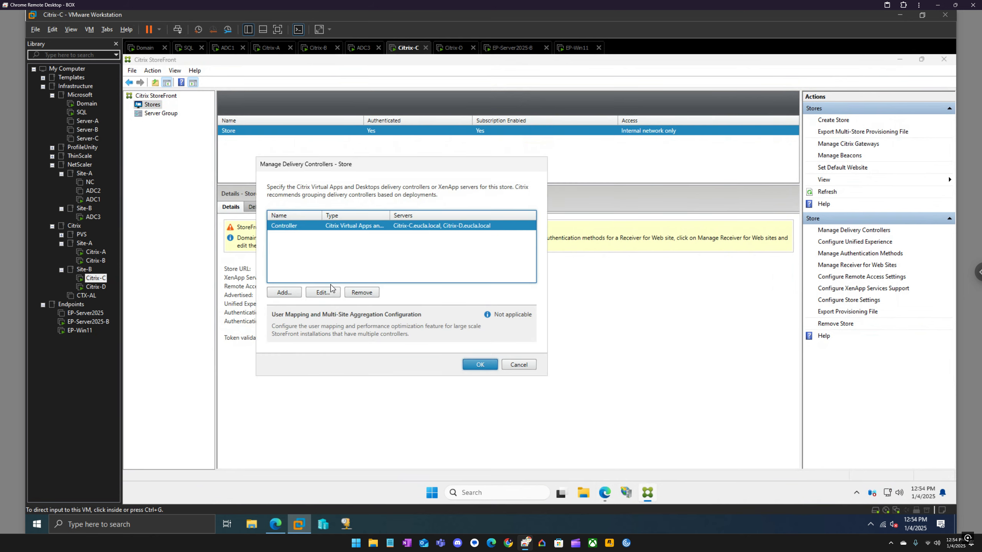
Rename the store's existing delivery controller as Site-B
left_click(324, 293)
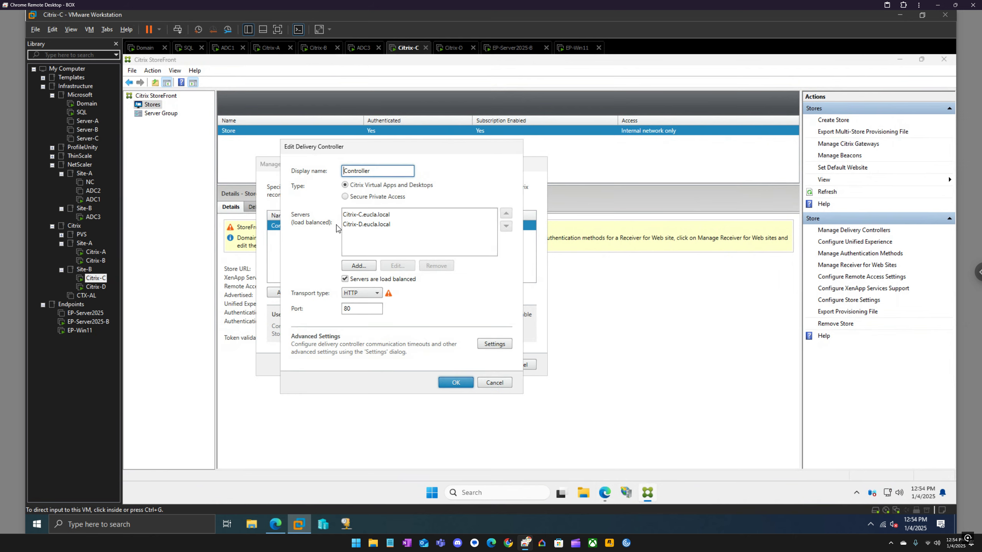
double_click(361, 170)
type("Site-A")
key("BackSpace")
type("B")
left_click(450, 385)
Start a new Citrix Virtual Apps and Desktops delivery controller named Site-A with HTTP as its transport type
left_click(286, 291)
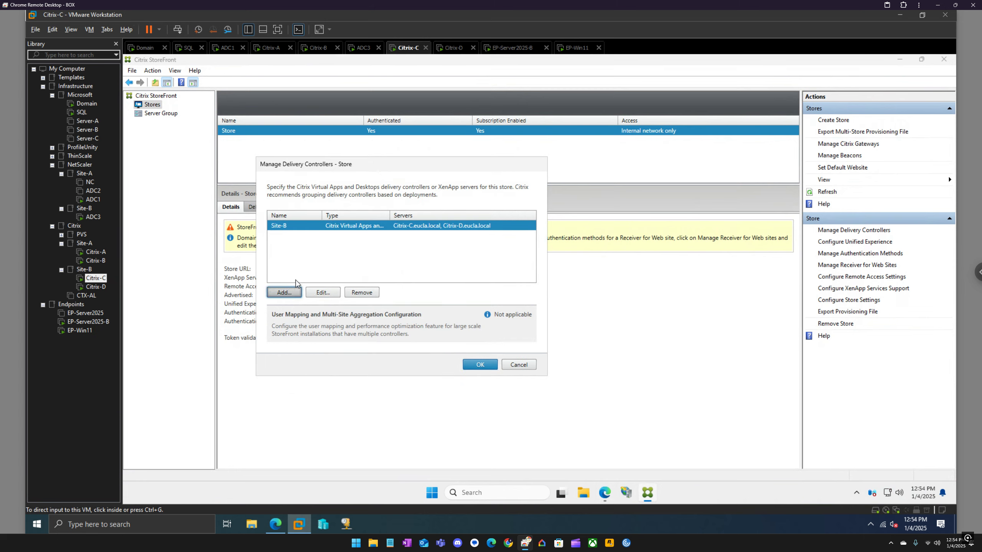
double_click(364, 171)
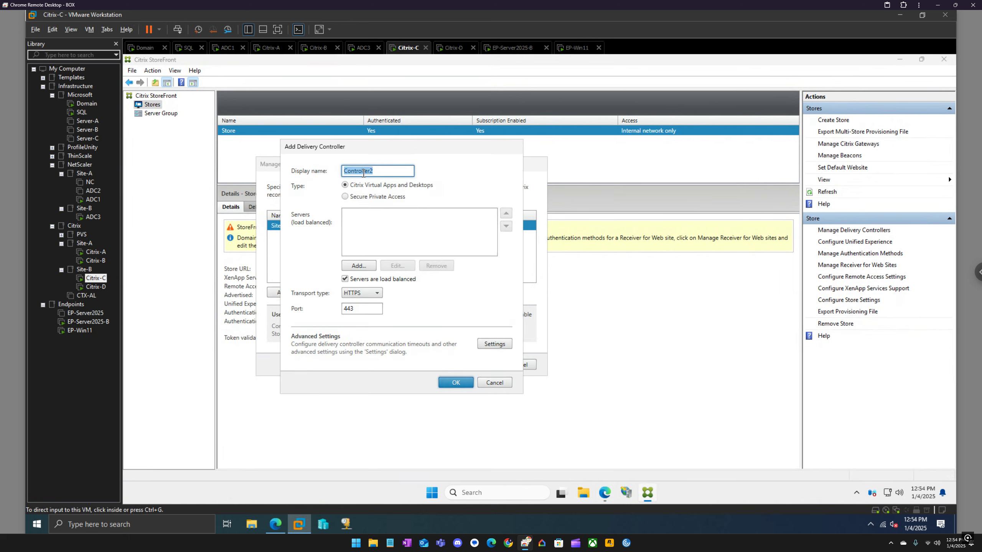
type("Site-A")
left_click(356, 293)
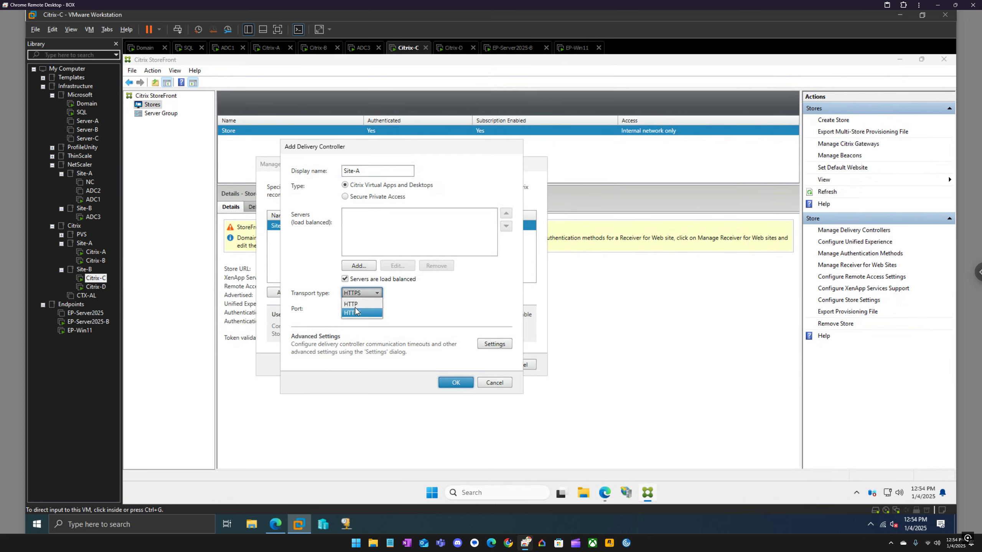
left_click(363, 302)
Add Citrix-A.eucla.local and Citrix-B.eucla.local as Site-A servers and save the store's delivery controller configuration
left_click(359, 266)
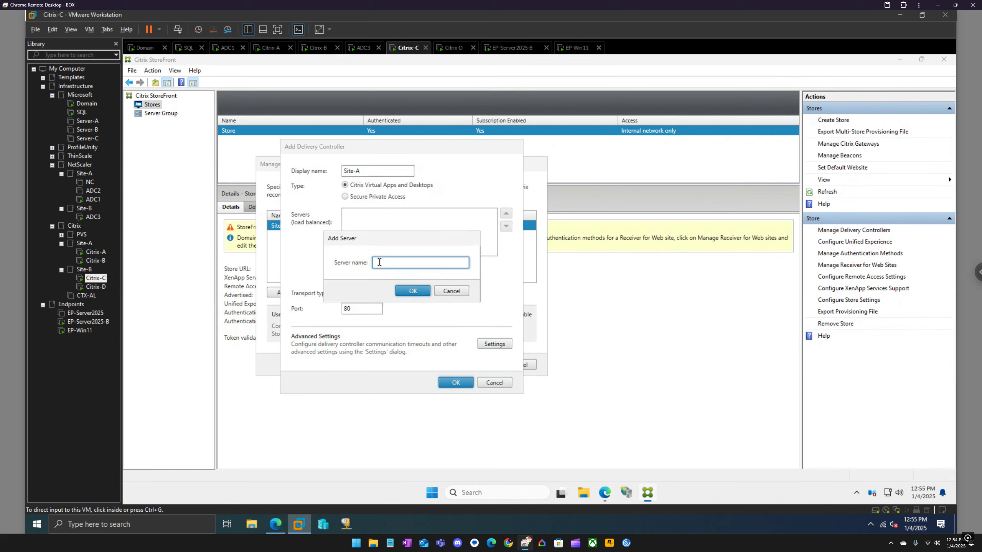
type("Citrix-A.eucla.local")
left_click(414, 291)
left_click(372, 261)
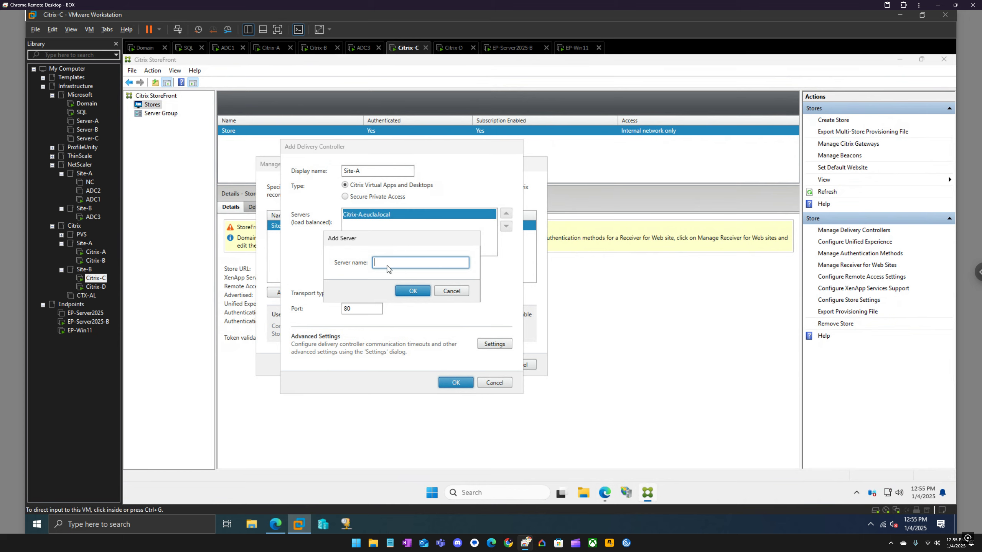
type("Citrix-A.eucla.local")
left_click(394, 263)
key("BackSpace")
type("B")
left_click(425, 291)
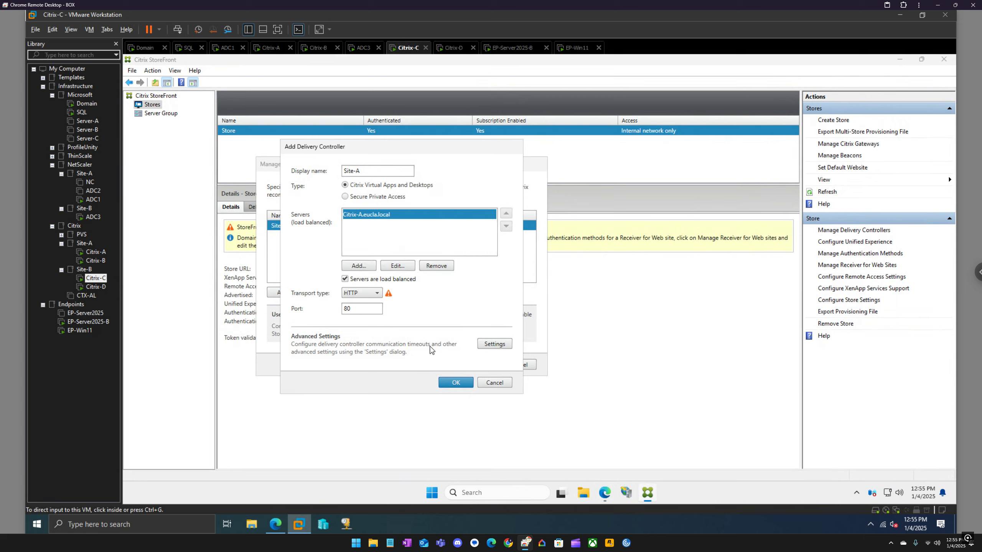
left_click(451, 382)
left_click(479, 366)
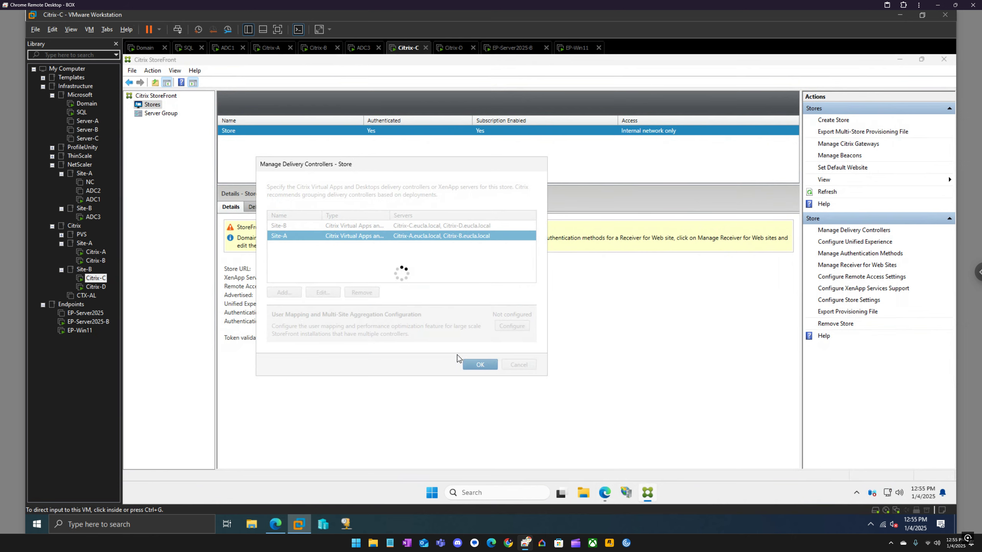
Propagate the Site-B StoreFront changes across the server group and dismiss the completion dialog
right_click(166, 116)
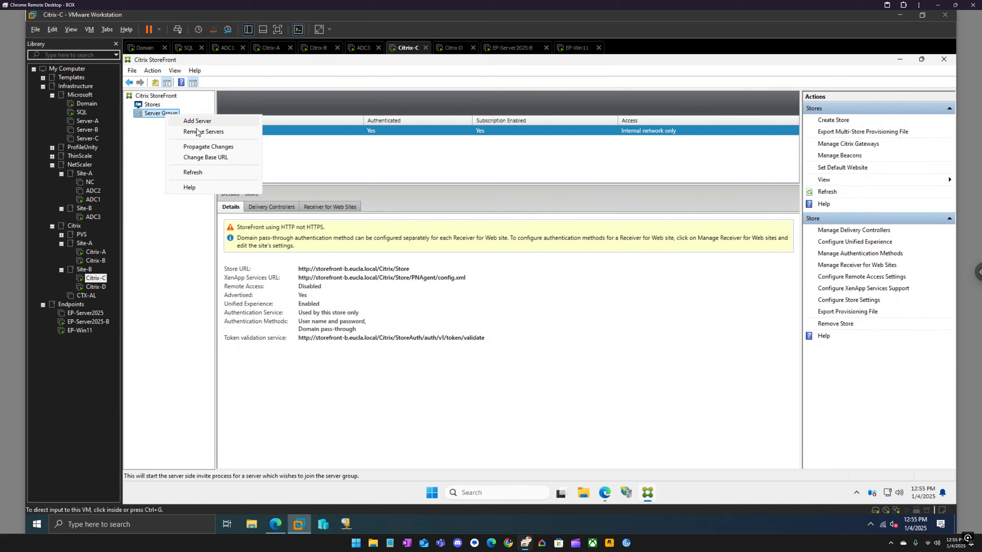
left_click(201, 147)
left_click(440, 310)
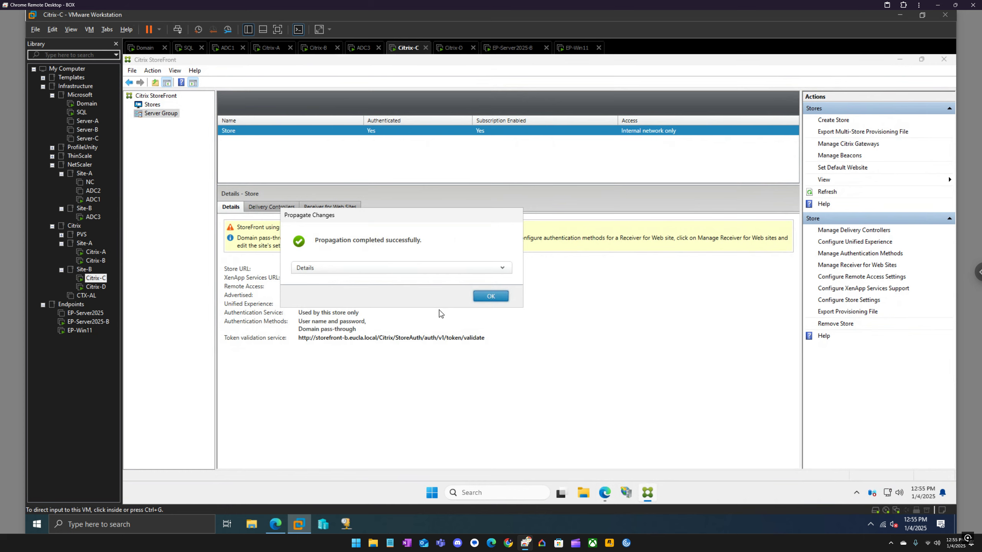
left_click(484, 298)
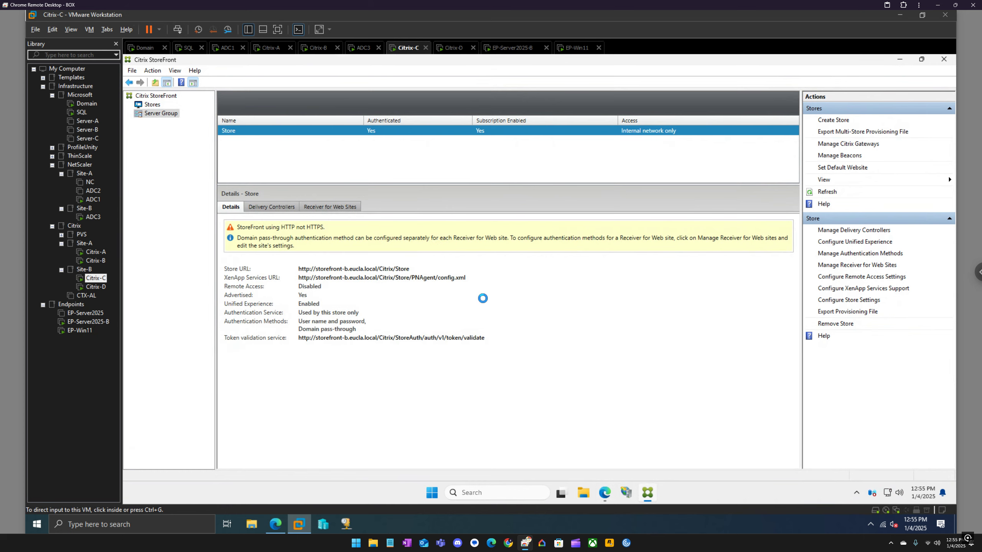
Return to EP-Win11, log on to storefront-b again with the saved username and password, and reload its Workspace resources
left_click(578, 48)
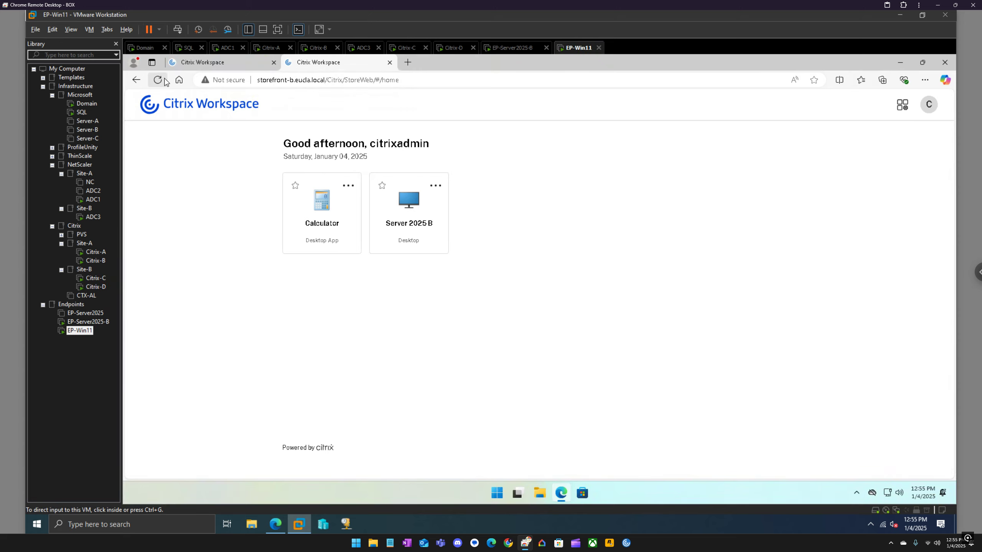
left_click(159, 80)
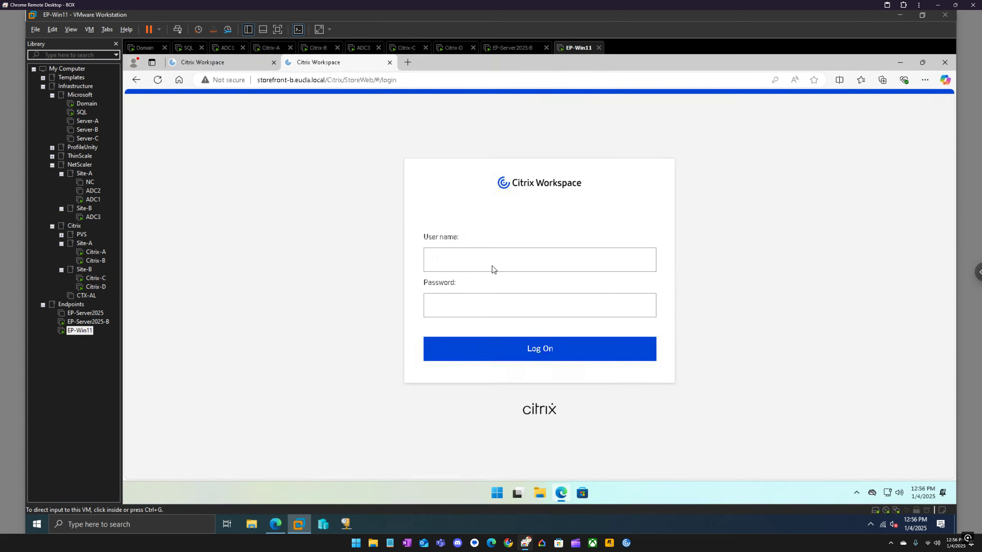
left_click(494, 267)
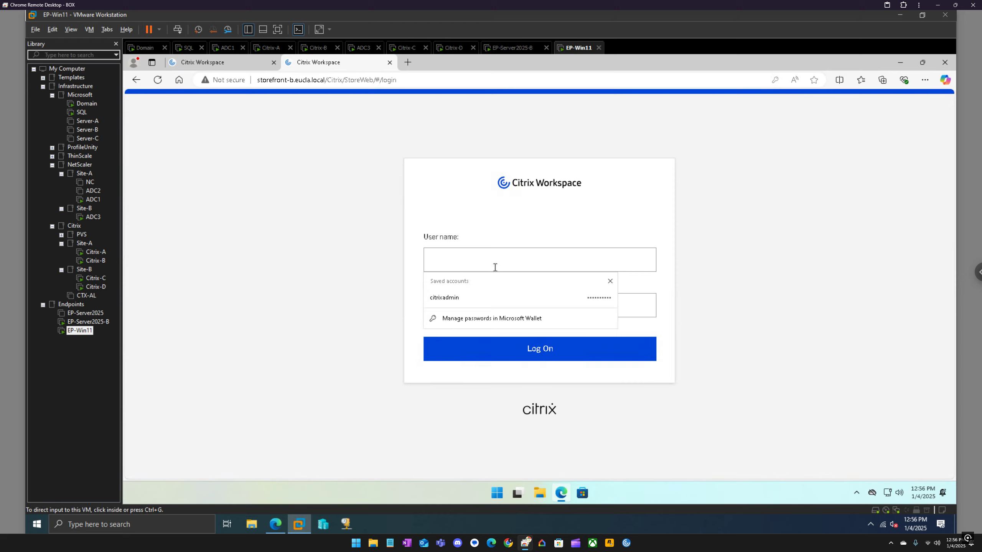
left_click(489, 301)
left_click(508, 349)
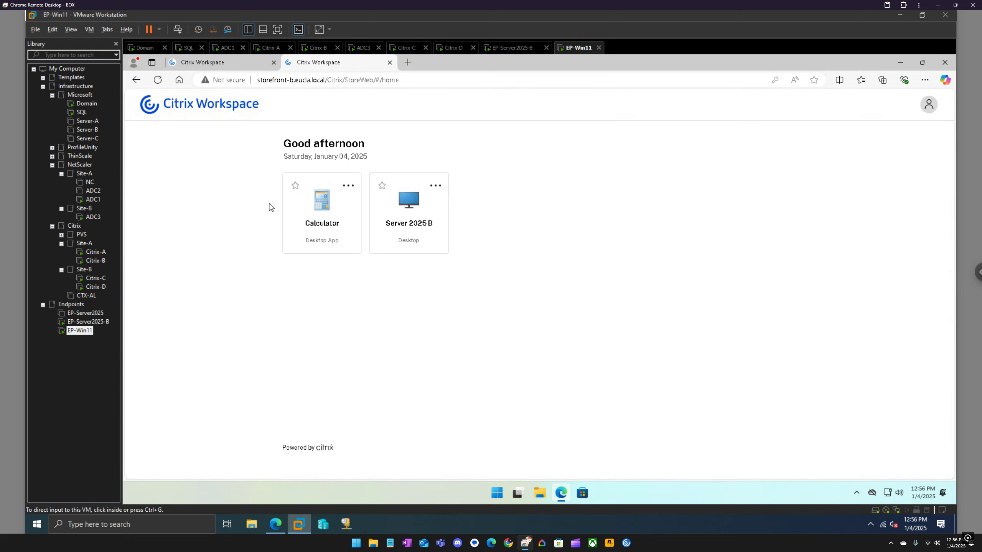
left_click(157, 82)
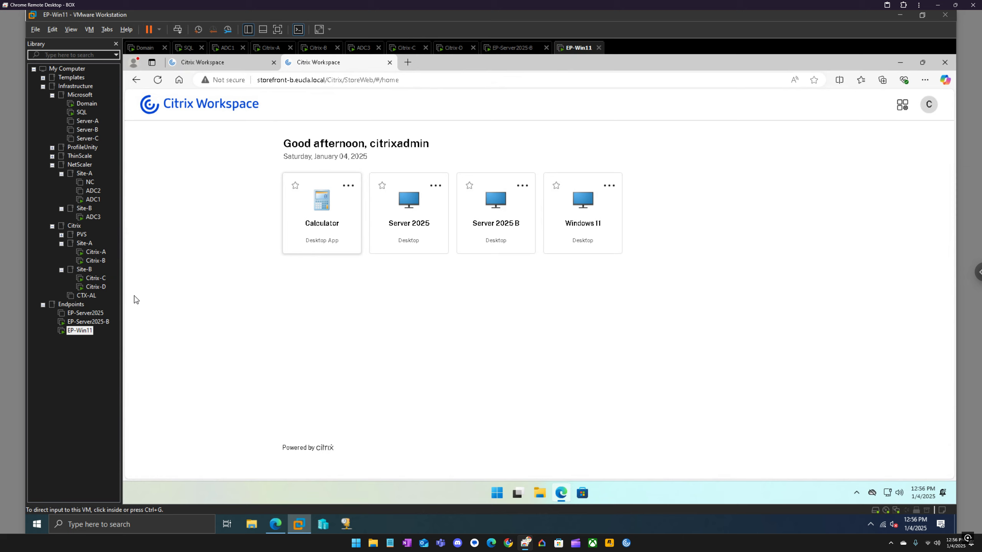
Power on the EP-Server2025 virtual machine and place its tab before EP-Win11
left_click(92, 315)
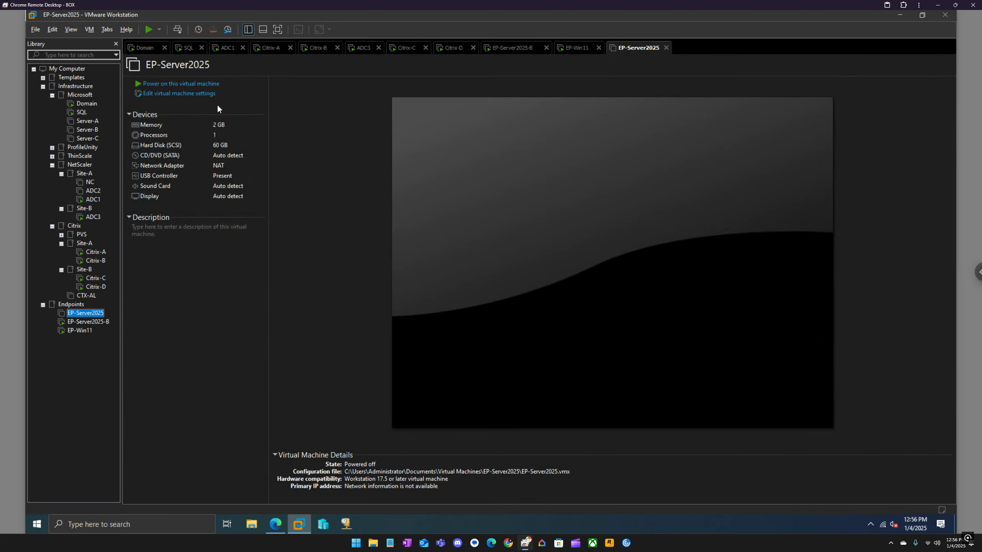
left_click(193, 84)
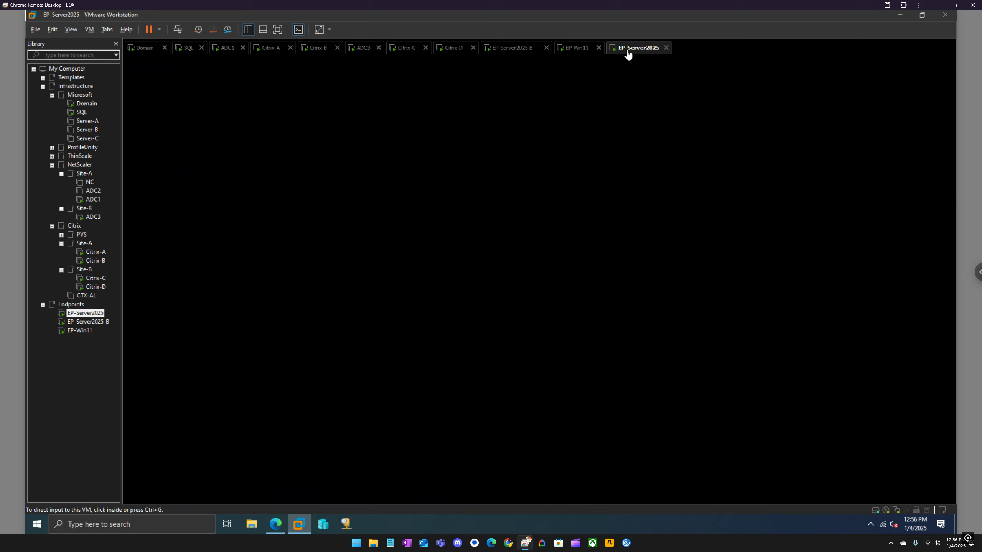
left_click_drag(568, 46, 565, 45)
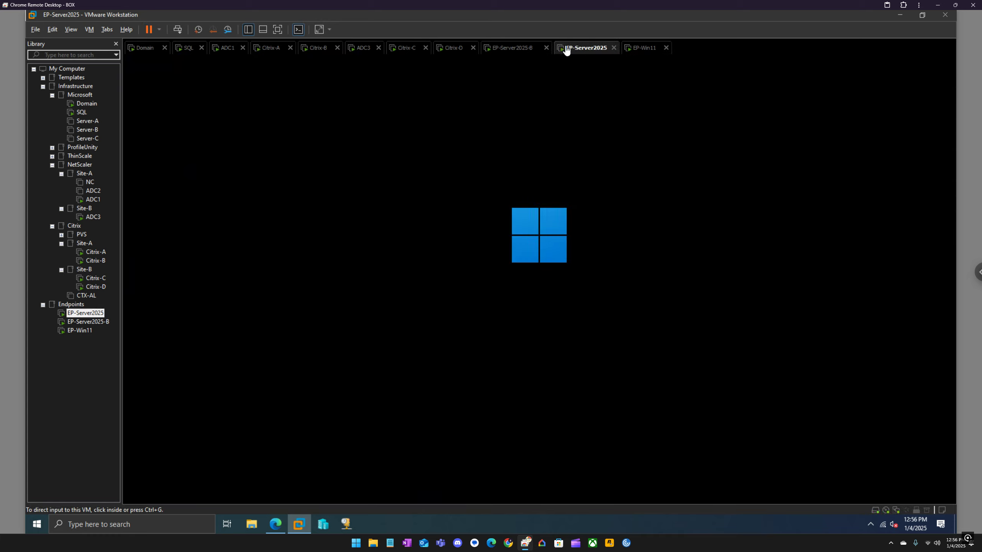
Switch to Citrix-C's browser and view the machines in the Server 2025 delivery group in Studio
left_click(404, 47)
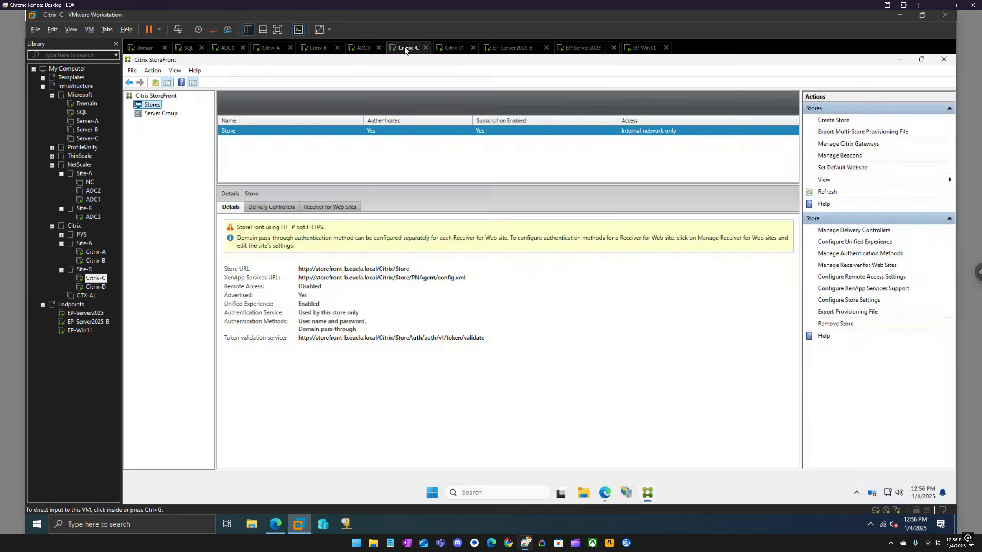
left_click(605, 493)
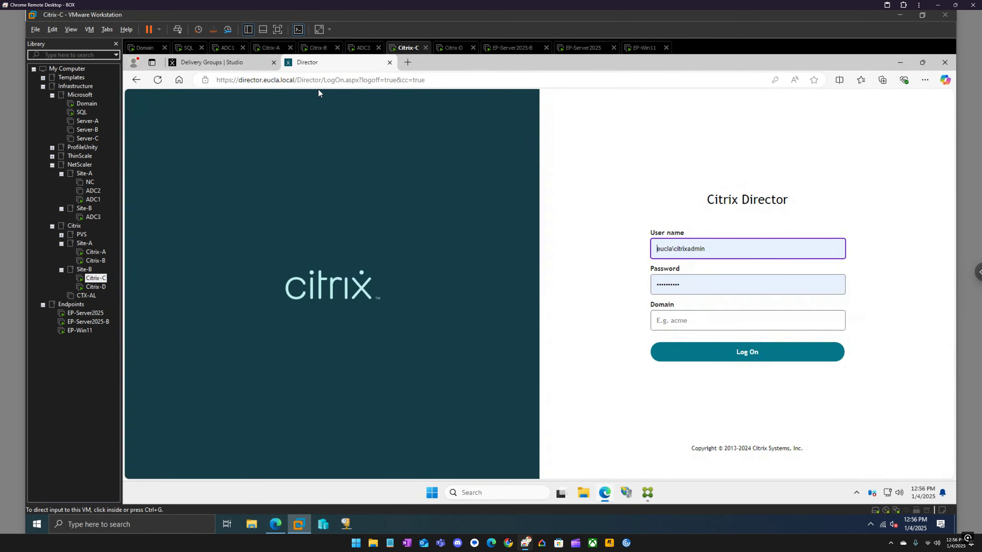
left_click(214, 62)
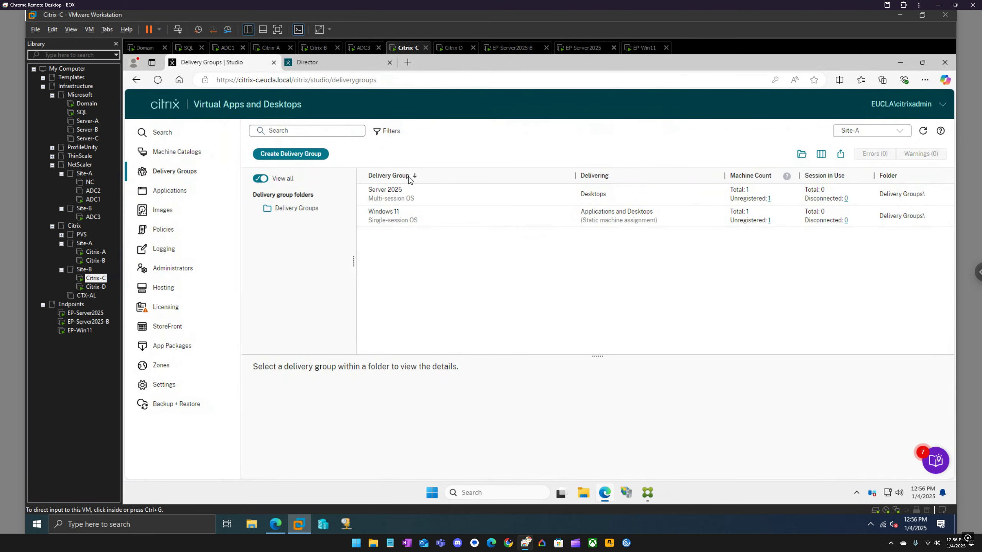
double_click(399, 196)
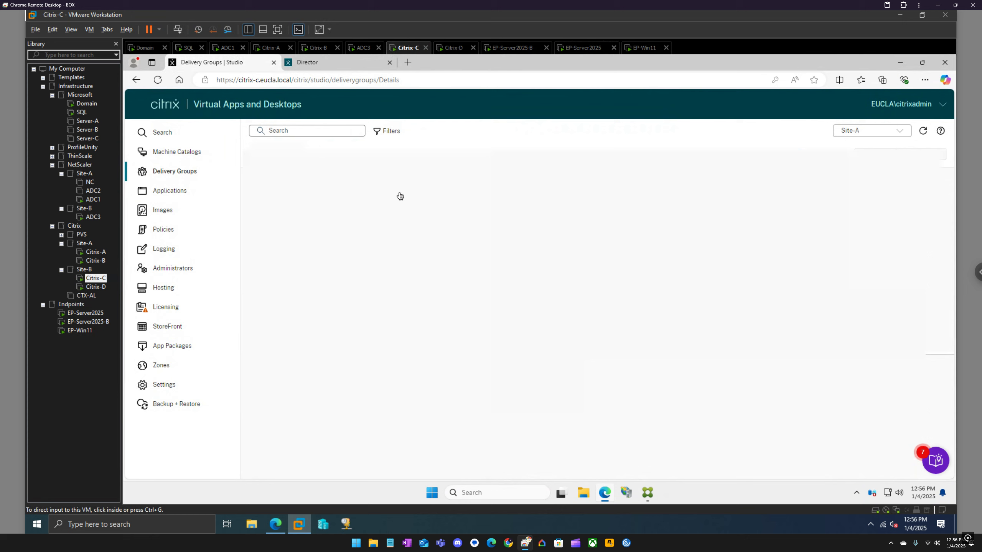
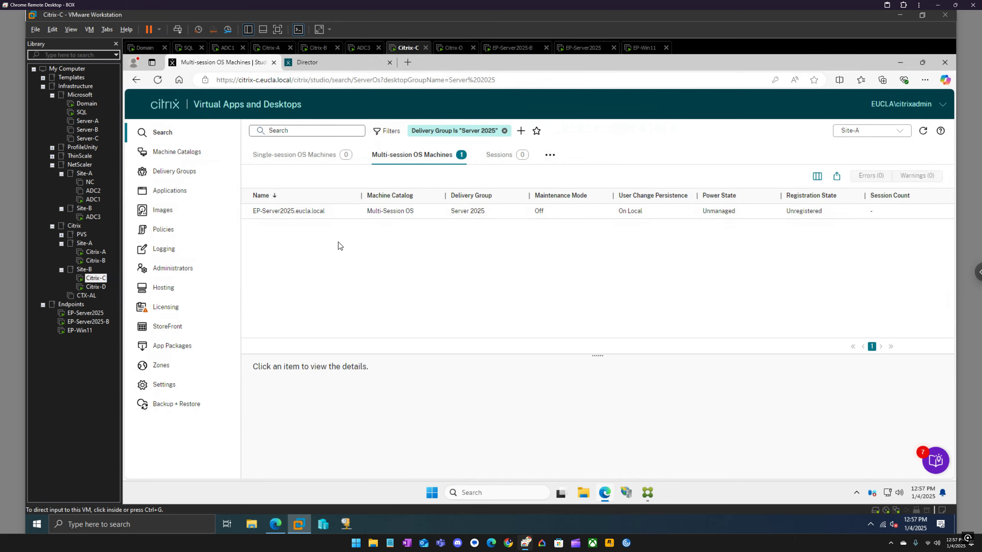
Check the EP-Server2025 console, return to Citrix-C, and refresh the machine's registration state in Studio
left_click(589, 48)
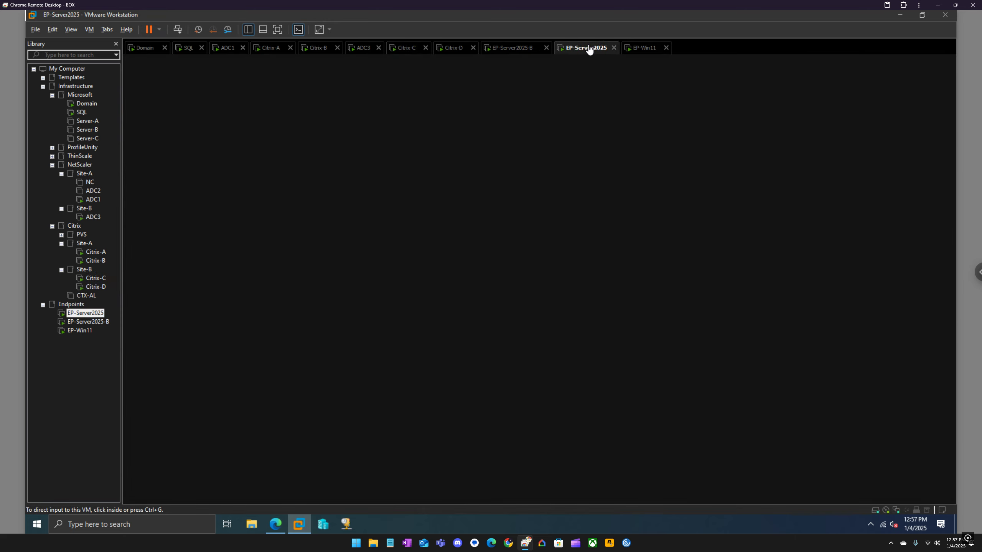
left_click(550, 191)
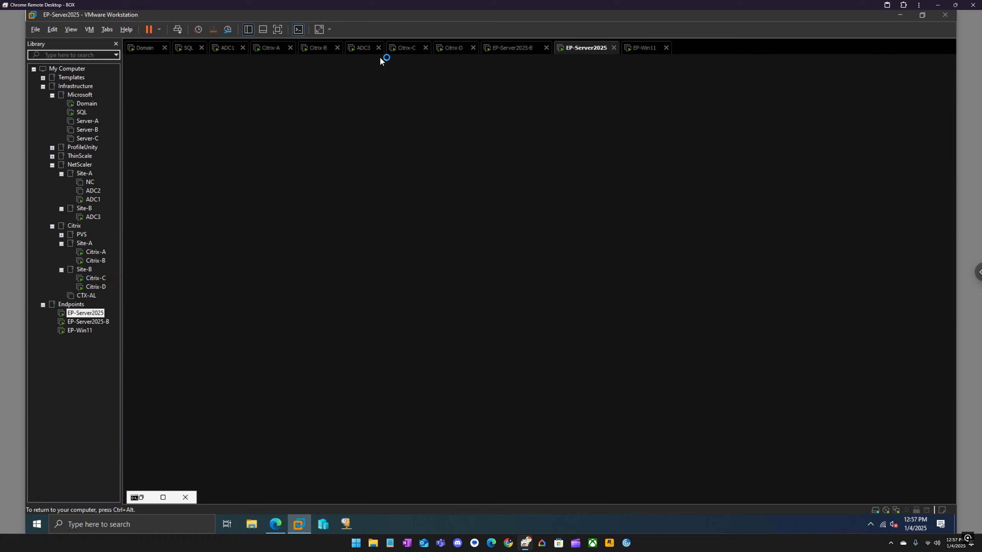
key("ctrl+alt")
left_click(409, 50)
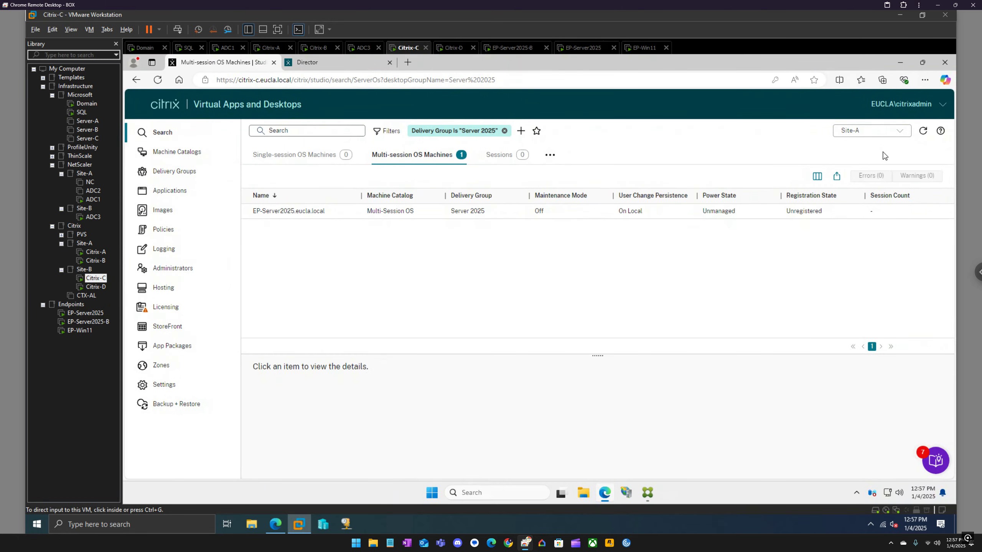
left_click(924, 133)
left_click(923, 132)
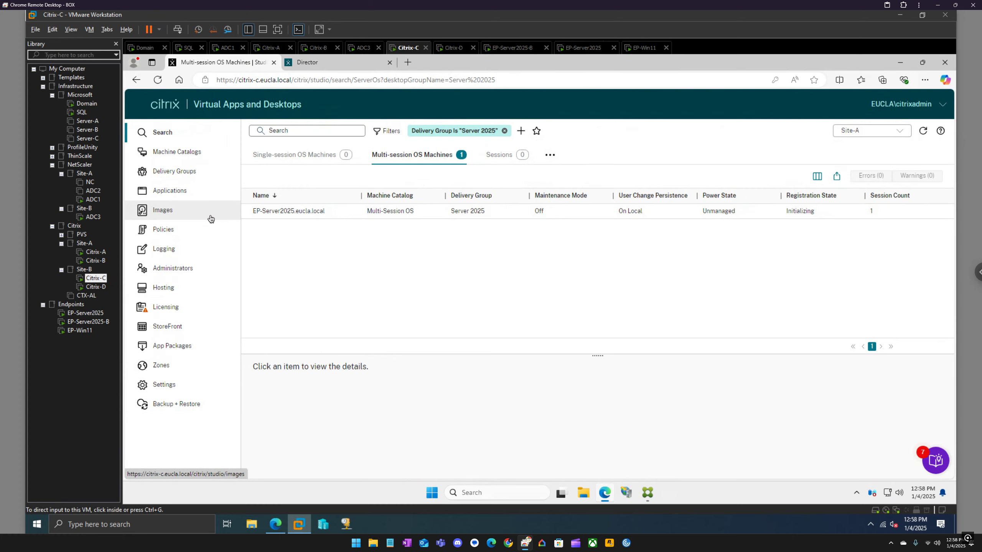
Try to add applications from the Start menu to the Server 2025 delivery group in Site-A
left_click(173, 197)
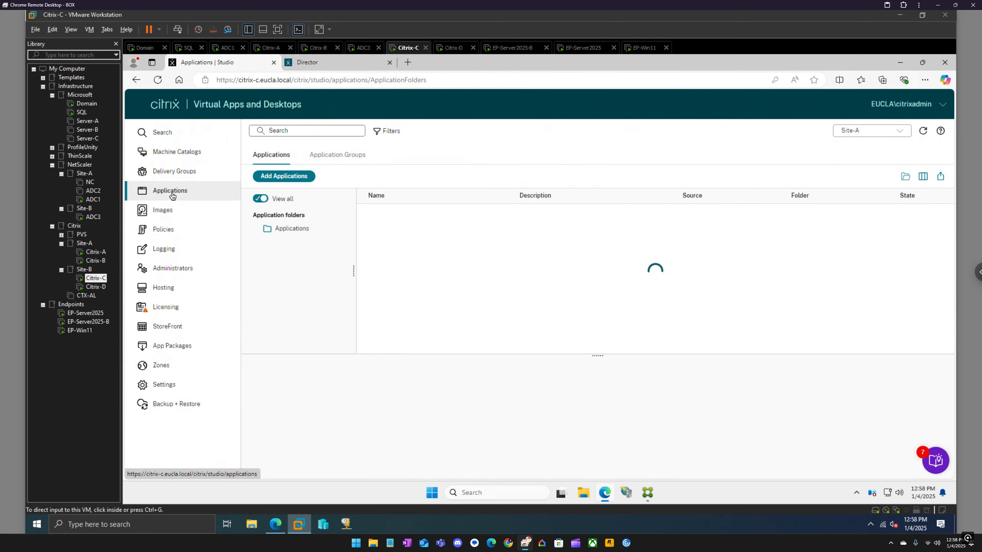
left_click(303, 178)
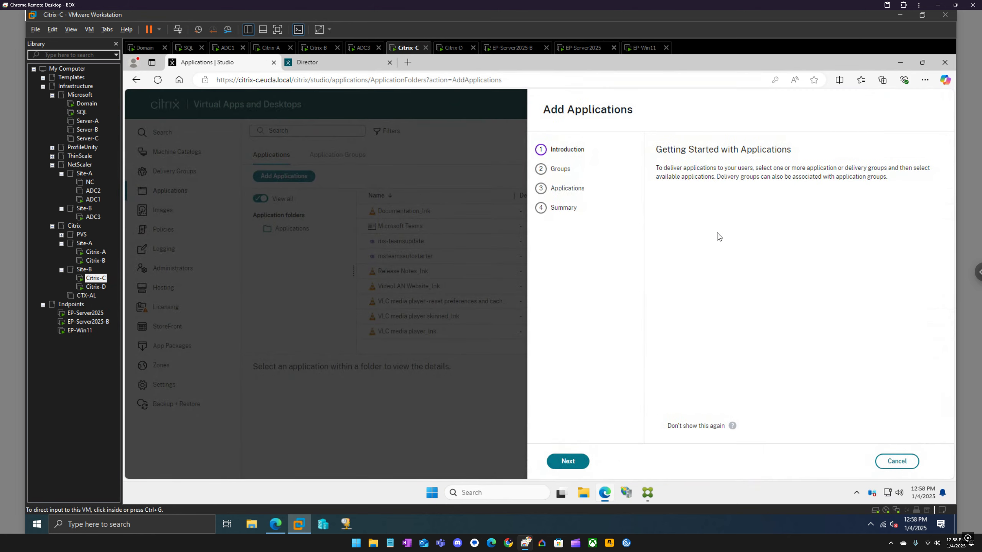
left_click(565, 463)
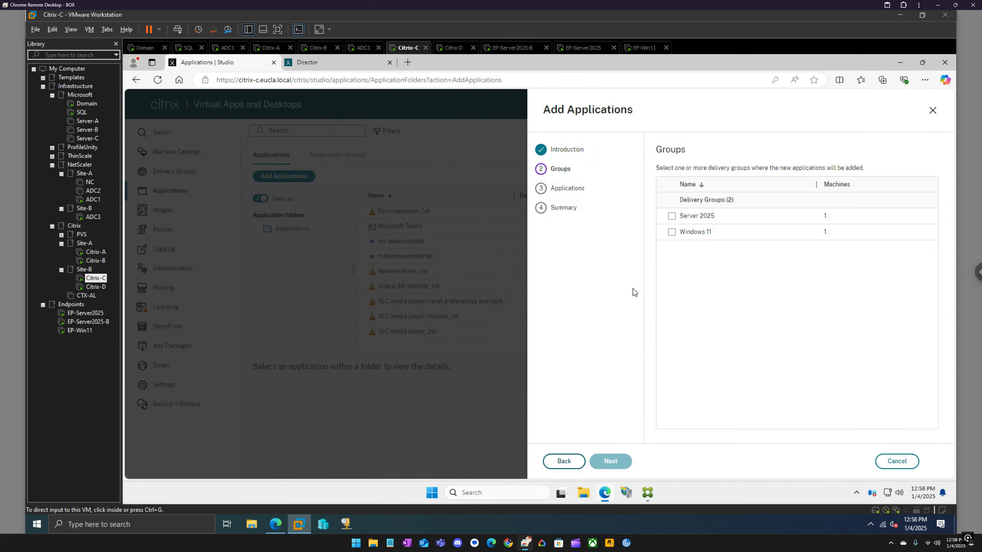
left_click(672, 216)
left_click(619, 463)
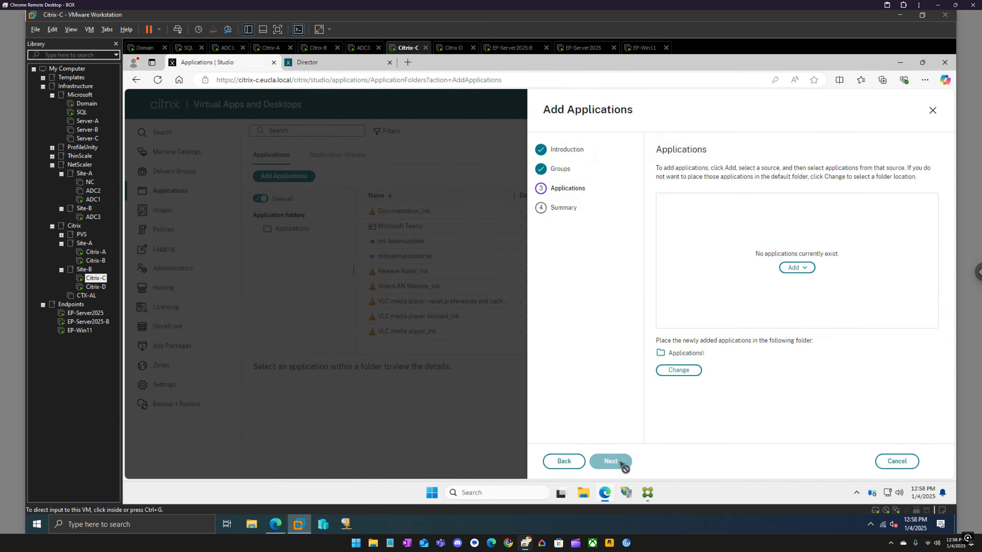
left_click(798, 274)
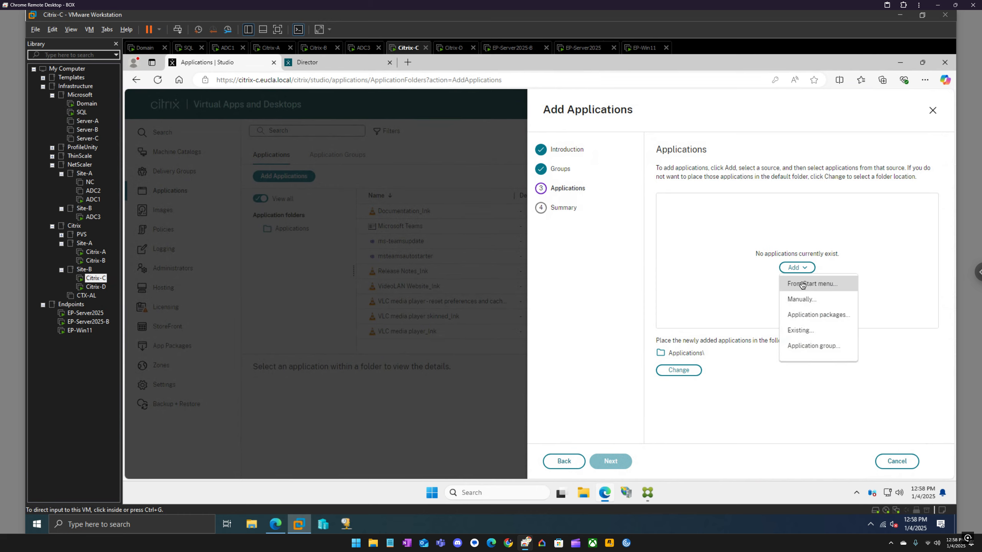
left_click(802, 285)
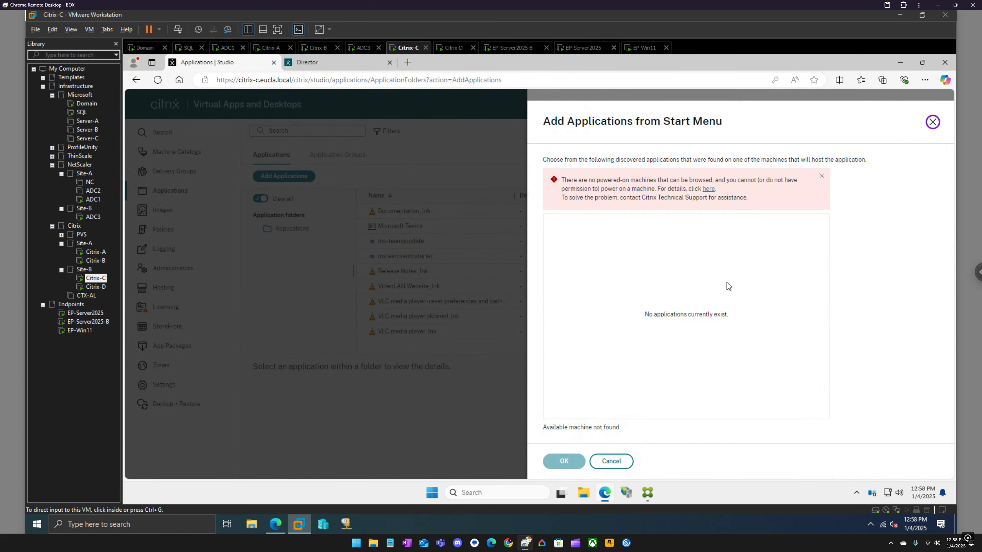
left_click(617, 462)
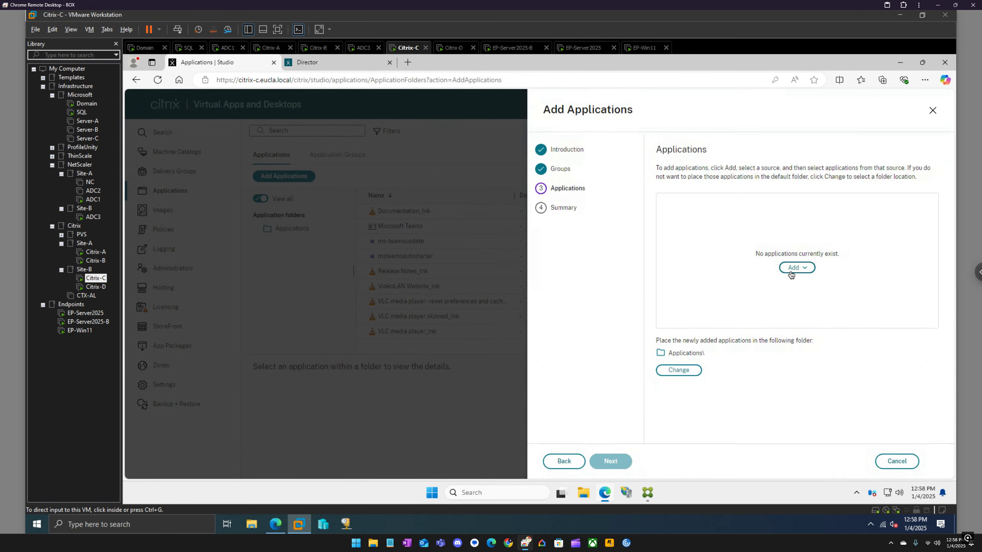
Retry the Start menu application discovery several times and close the Add Applications wizard
left_click(794, 269)
left_click(794, 284)
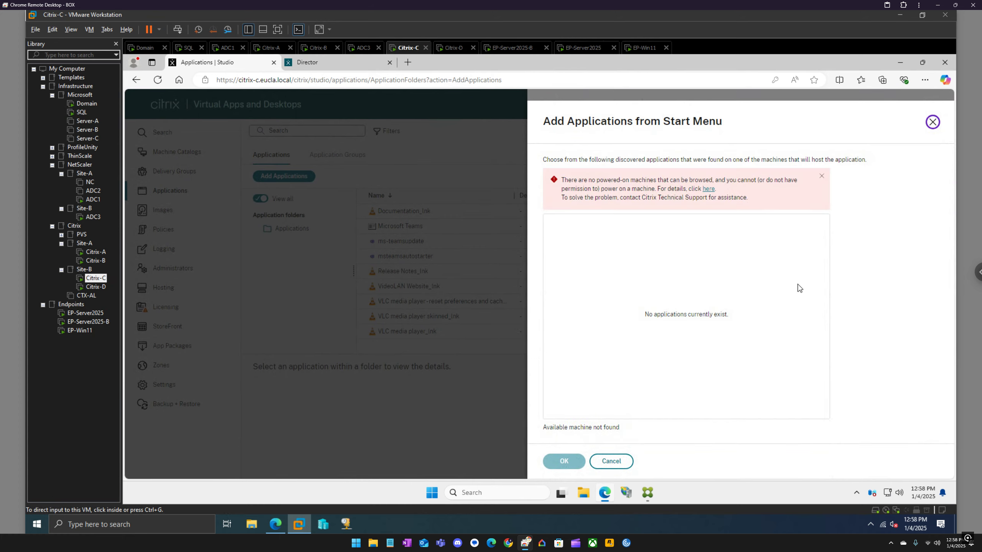
left_click(821, 176)
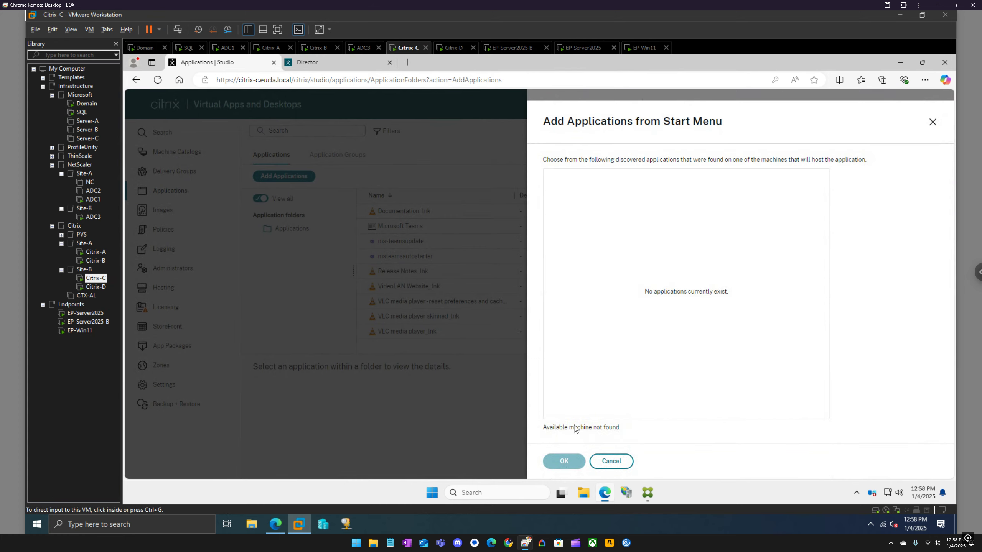
left_click(611, 461)
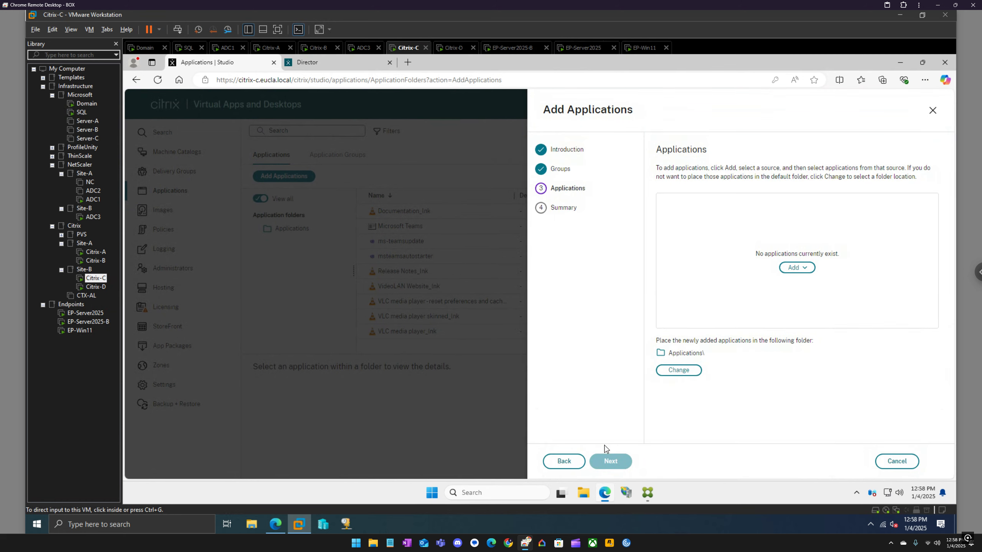
left_click(796, 270)
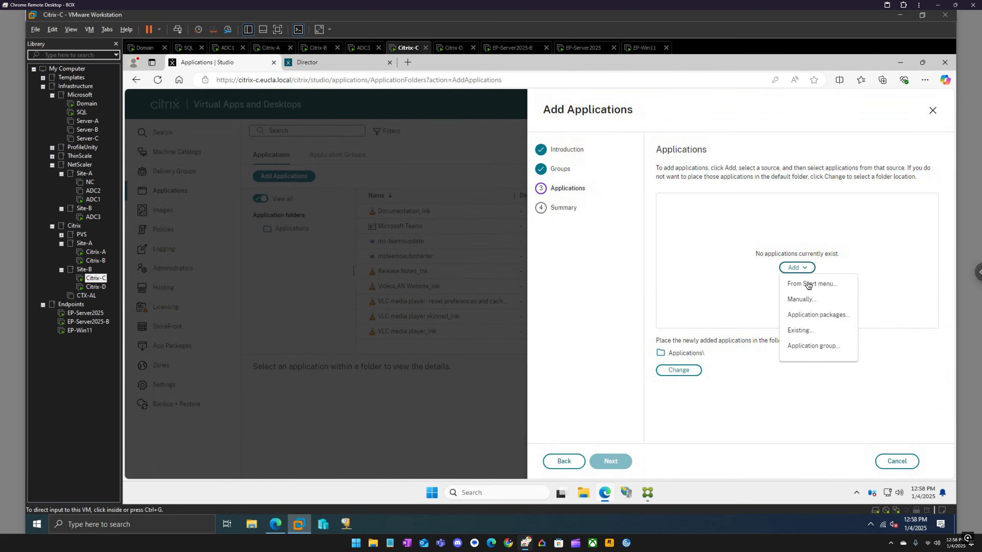
left_click(808, 284)
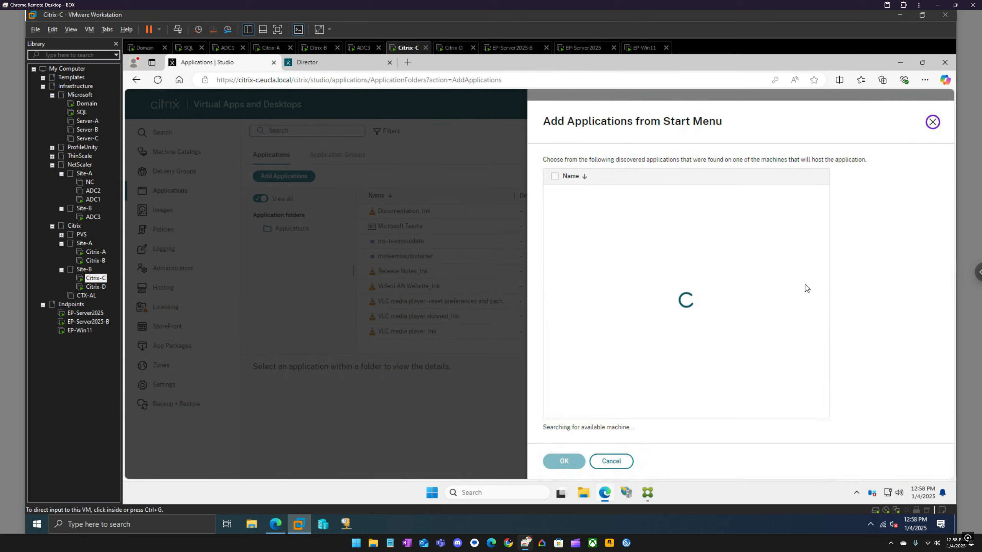
left_click(611, 461)
left_click(796, 268)
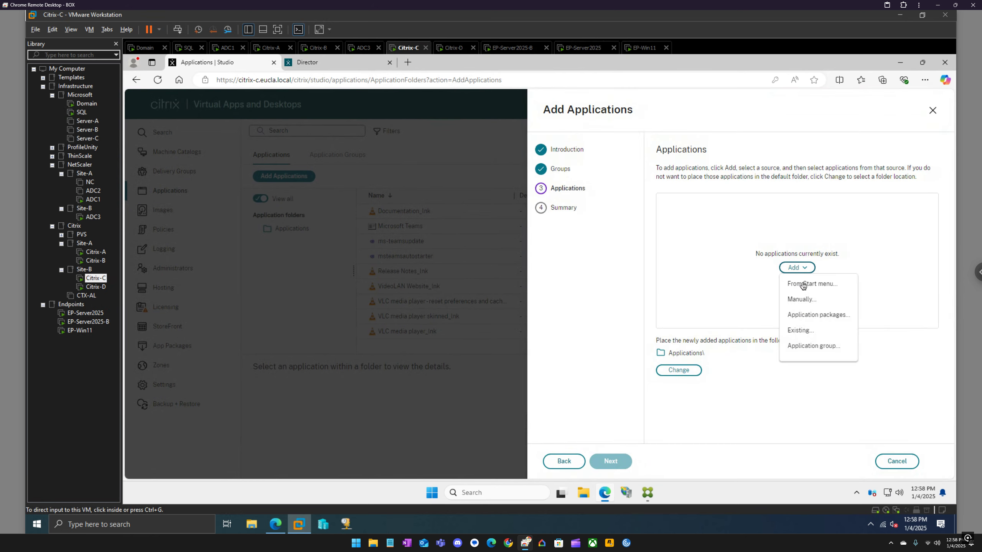
left_click(804, 287)
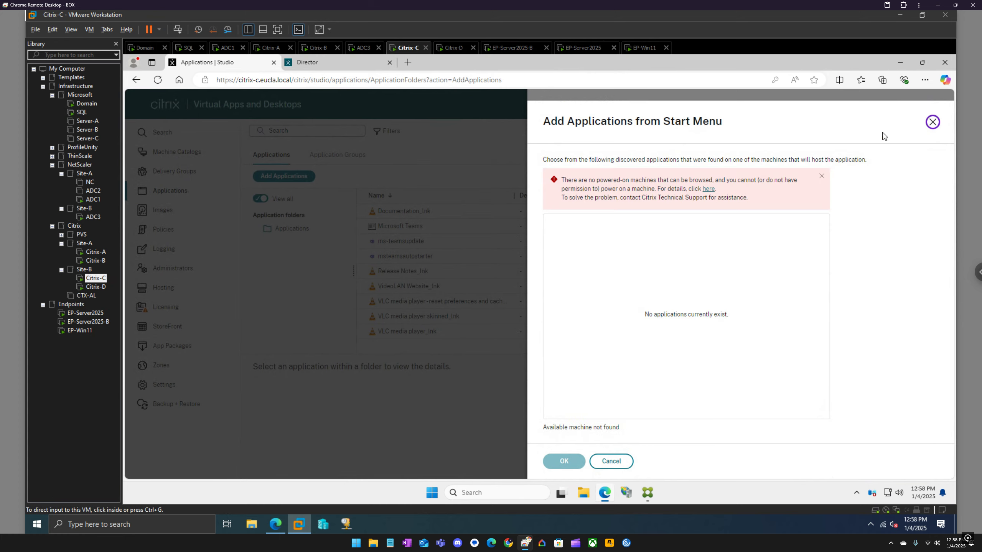
left_click(932, 122)
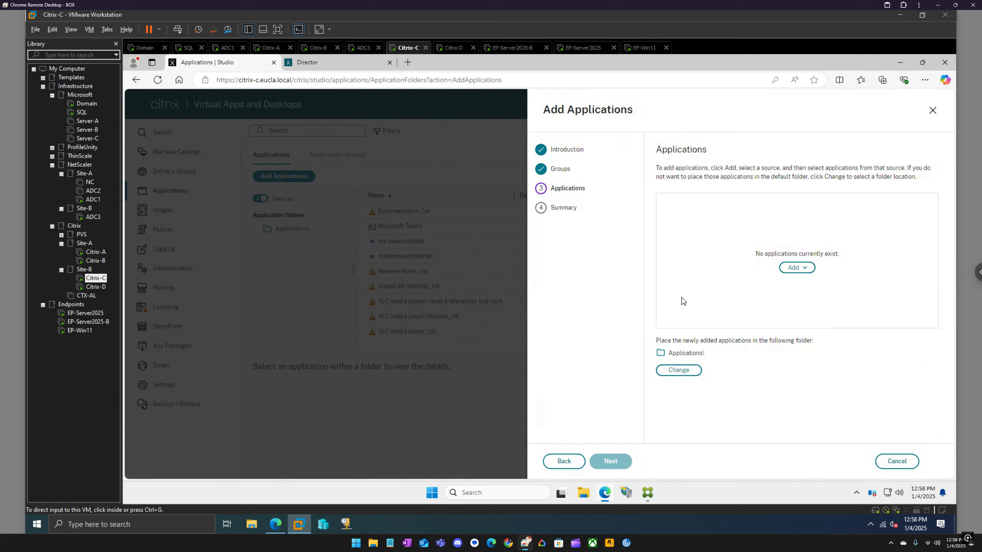
left_click(796, 270)
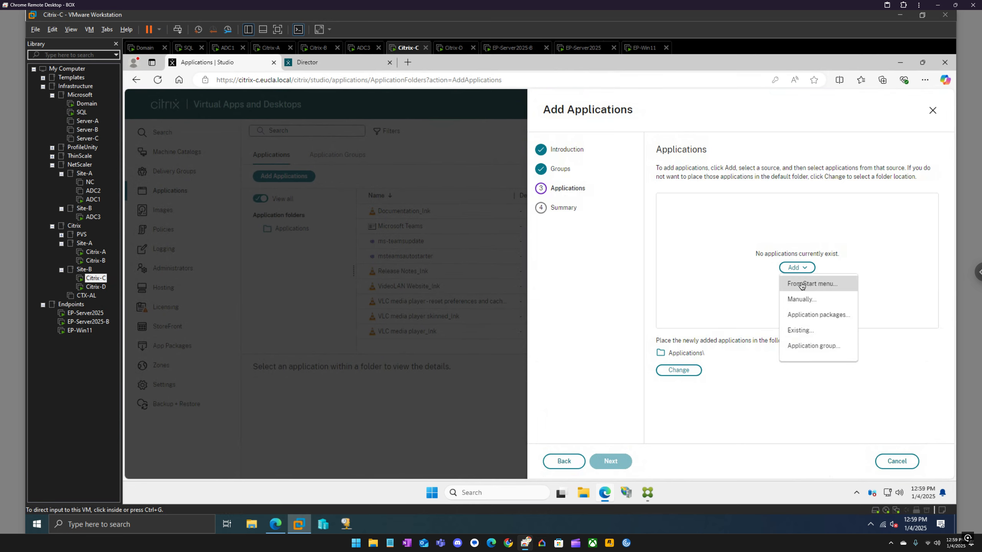
left_click(801, 284)
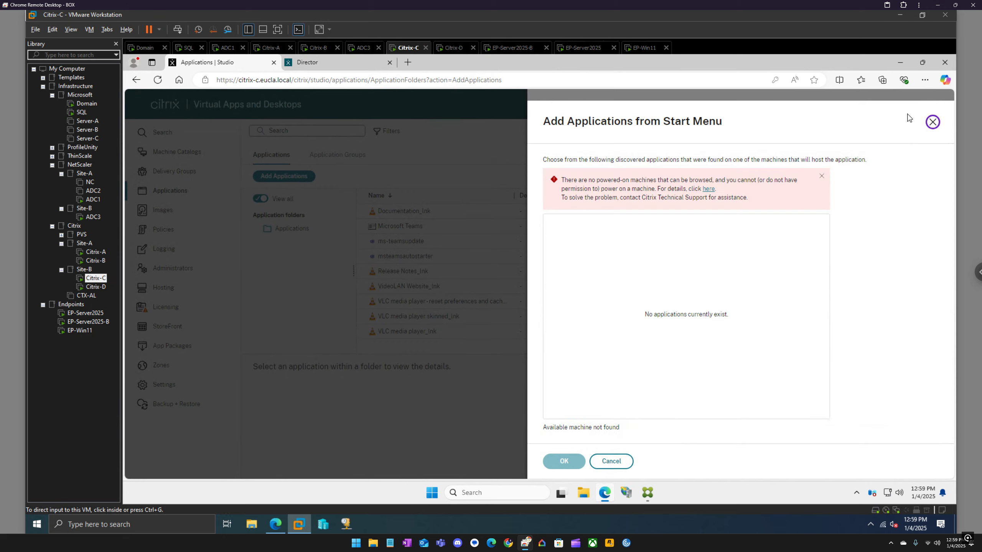
left_click(932, 122)
left_click(932, 111)
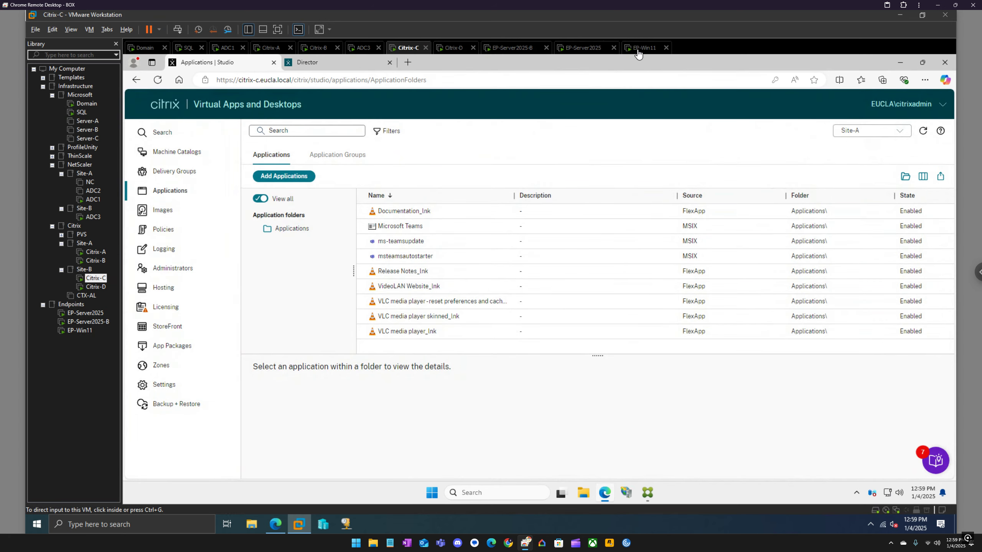
Check the EP-Server2025 desktop, return to Citrix-C, and start adding applications to the Server 2025 delivery group
left_click(583, 54)
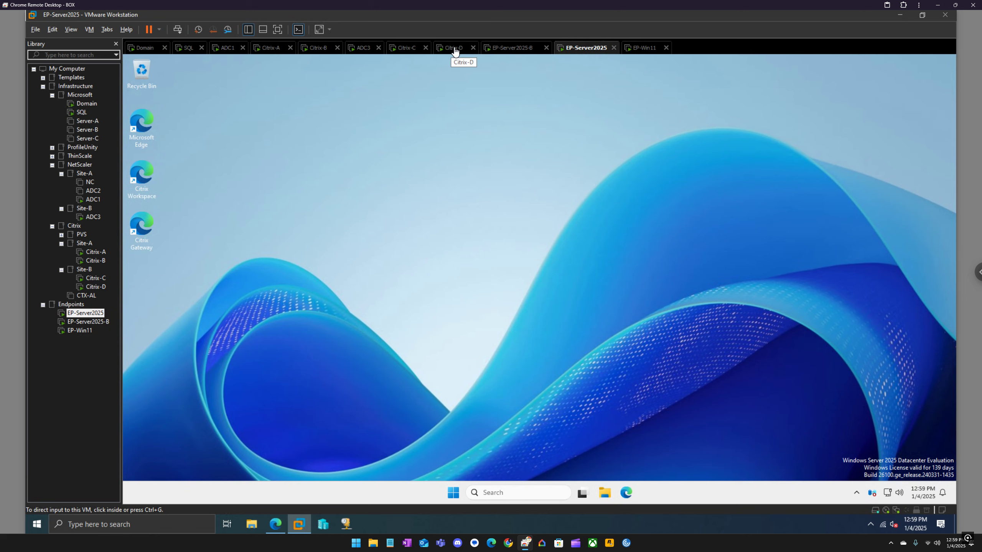
left_click(406, 48)
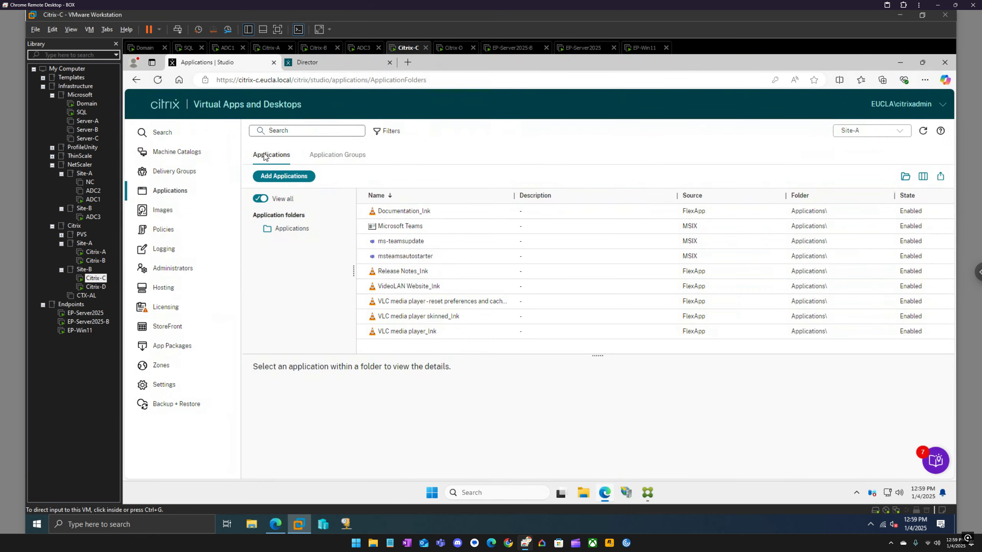
left_click(307, 178)
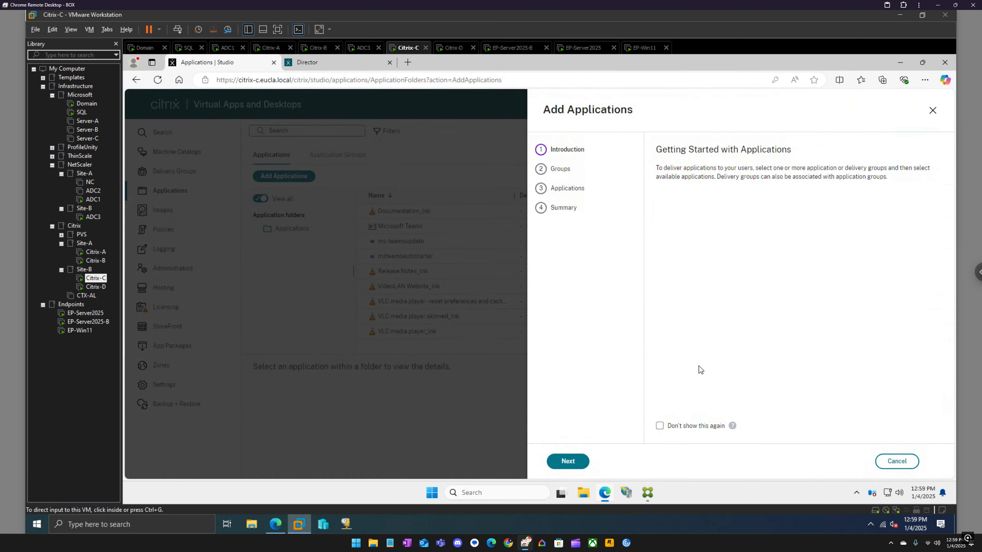
left_click(579, 463)
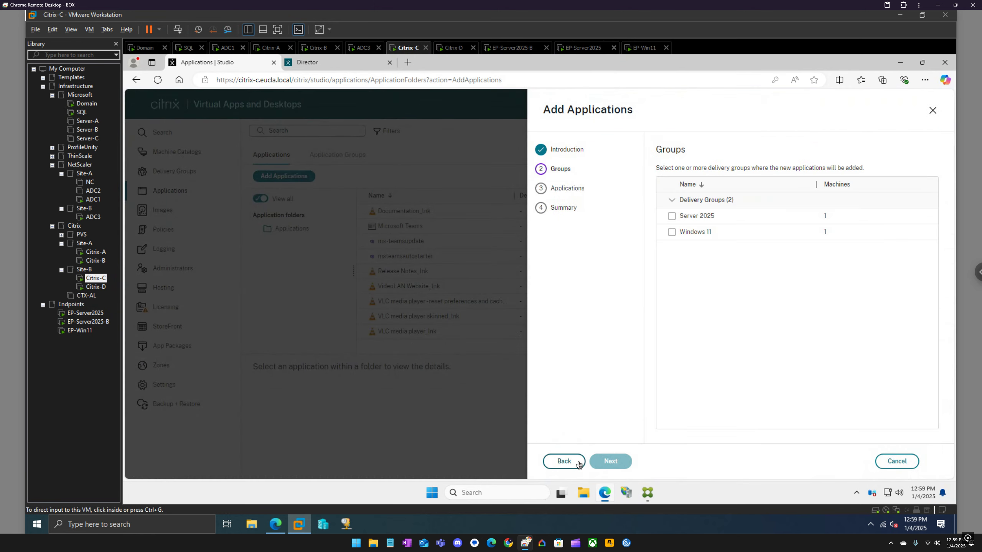
left_click(672, 216)
left_click(617, 462)
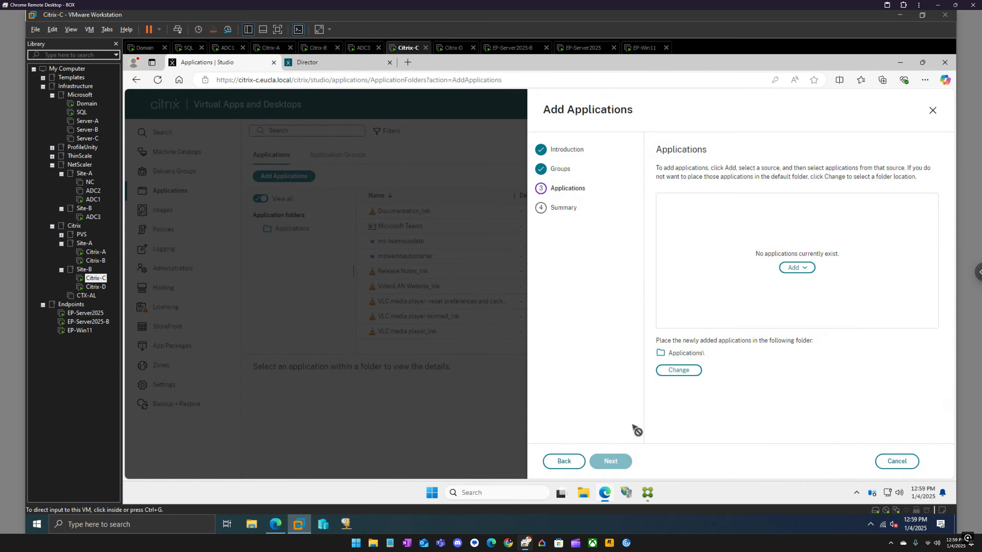
Add Calculator from the Start menu applications to the Server 2025 delivery group and finish the Add Applications wizard
left_click(790, 271)
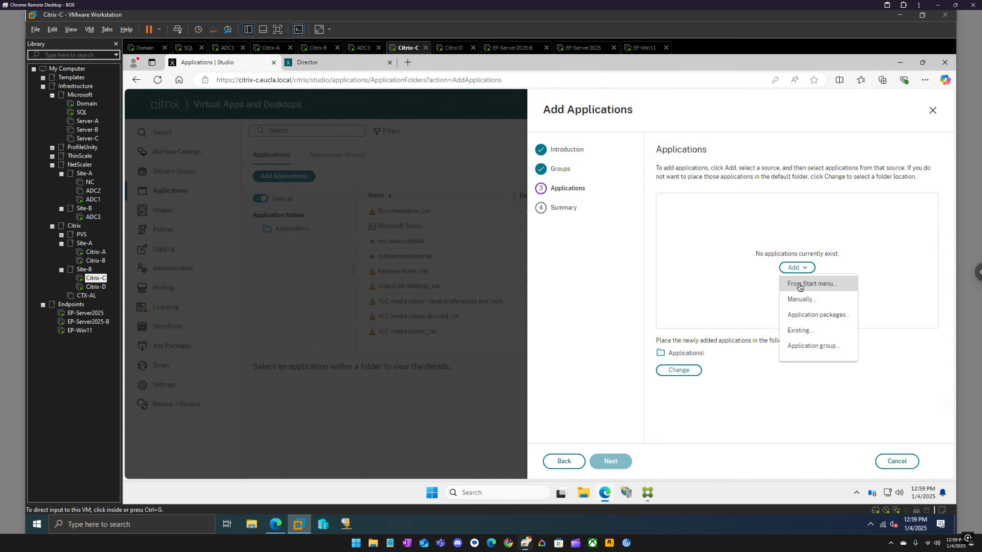
left_click(800, 285)
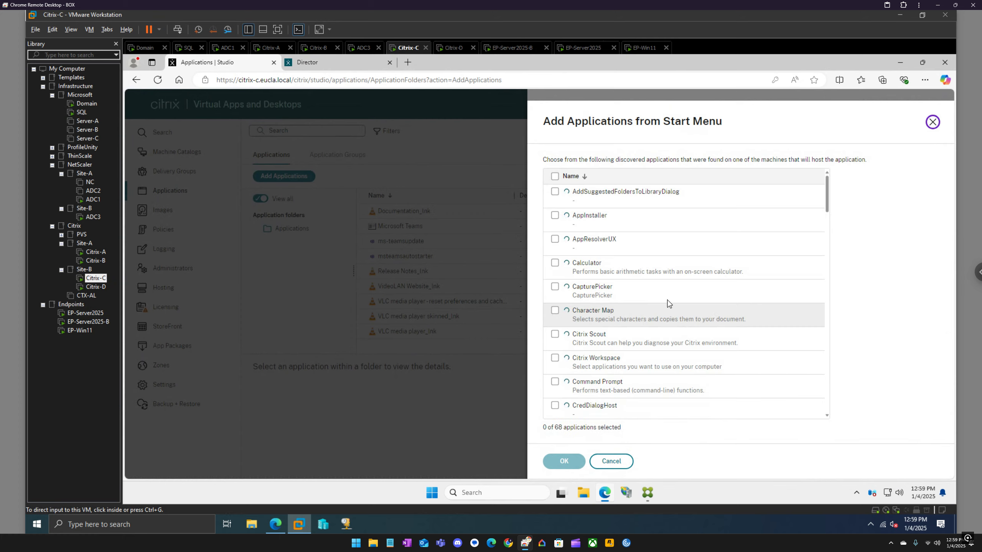
left_click(555, 263)
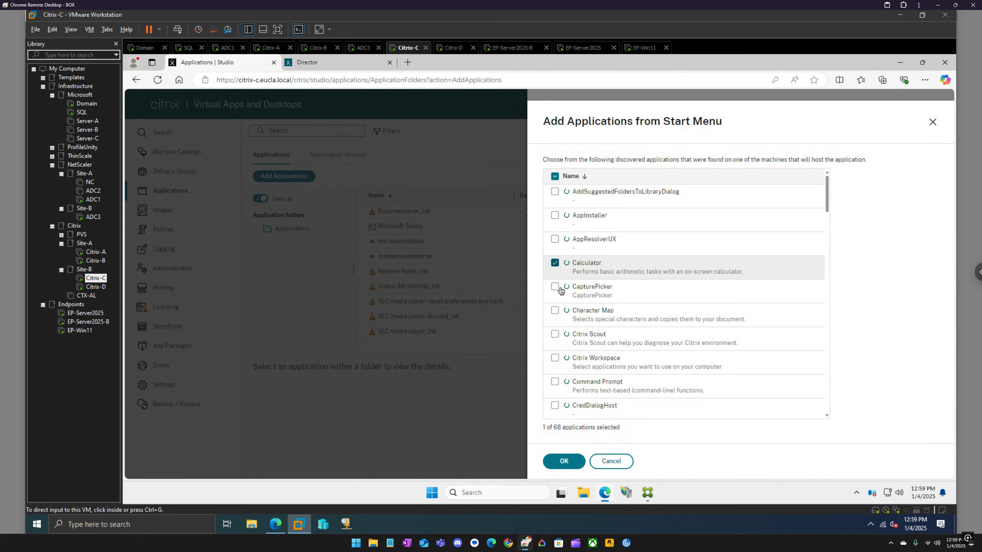
left_click(563, 461)
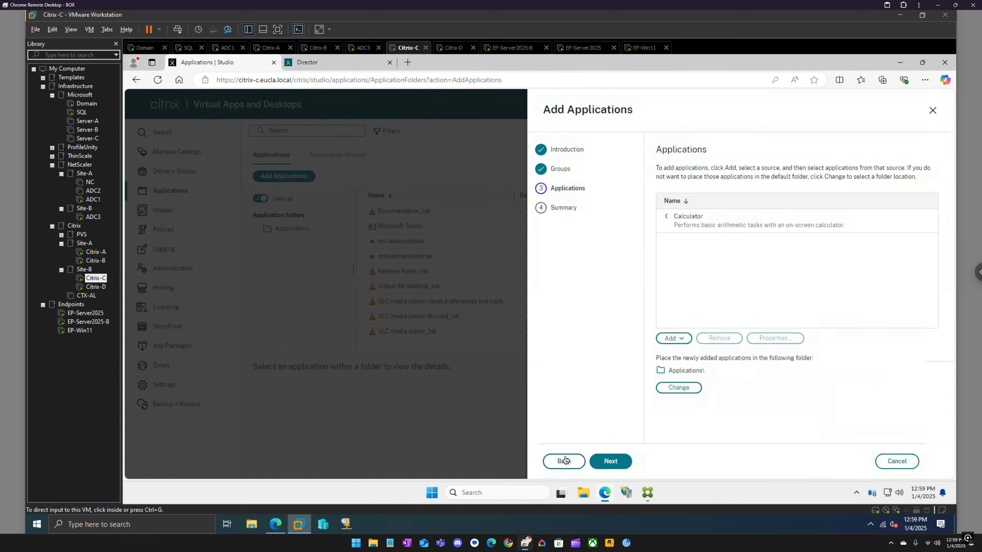
left_click(618, 462)
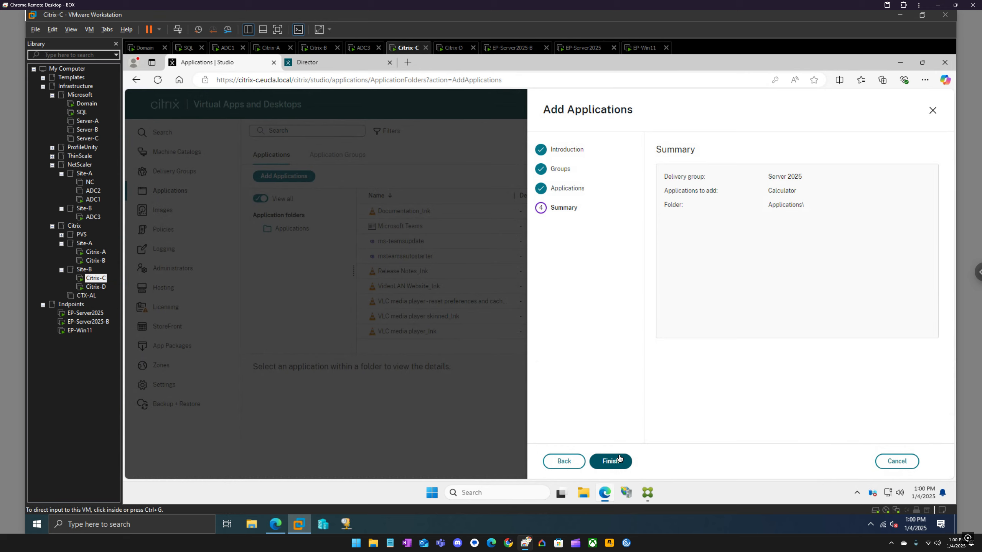
left_click(619, 459)
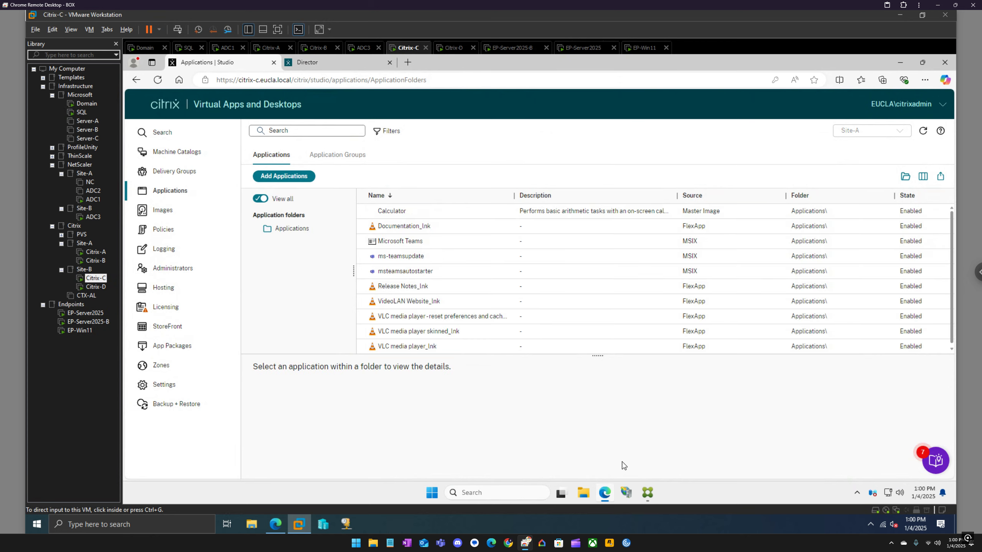
Review the Limit Visibility settings of the Site-A Calculator application and close them without changes
right_click(448, 211)
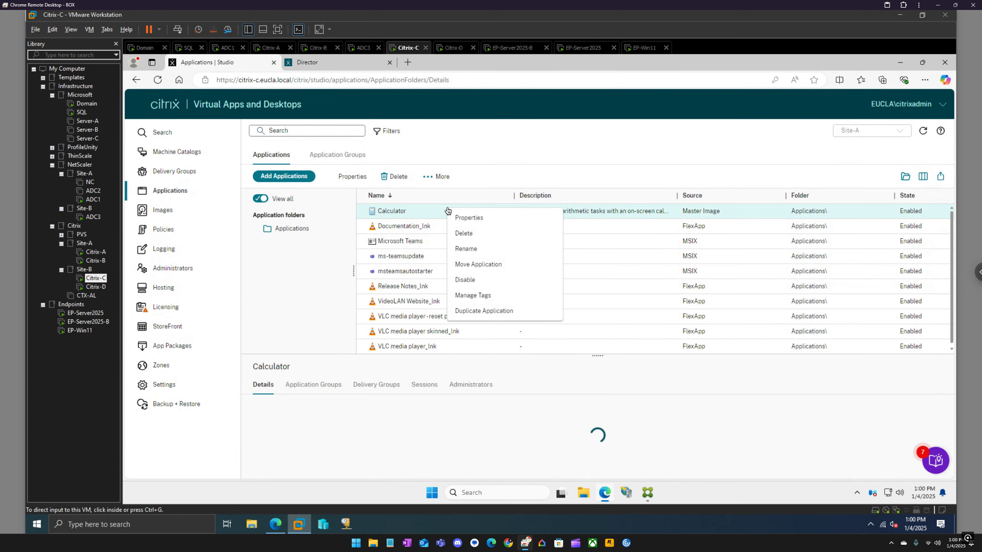
left_click(478, 219)
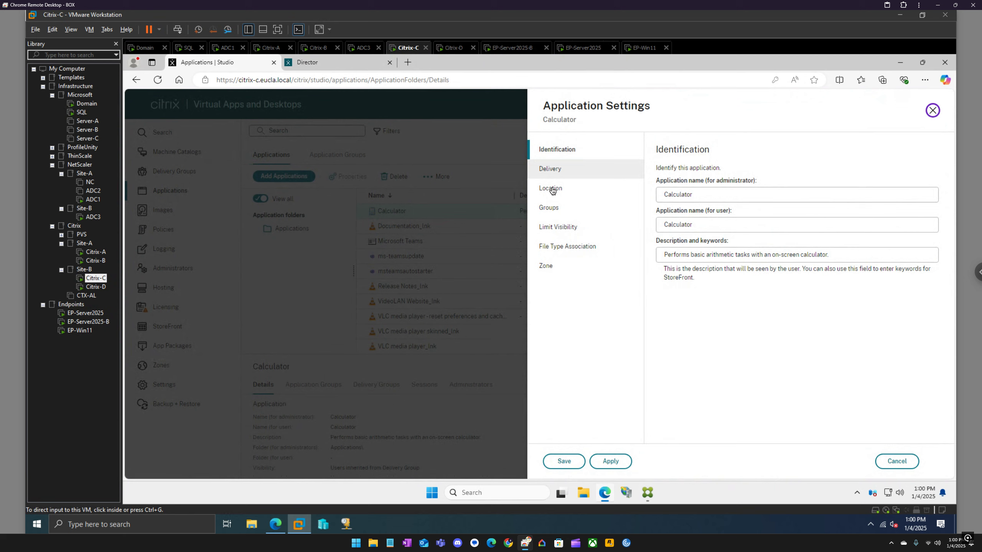
left_click(551, 230)
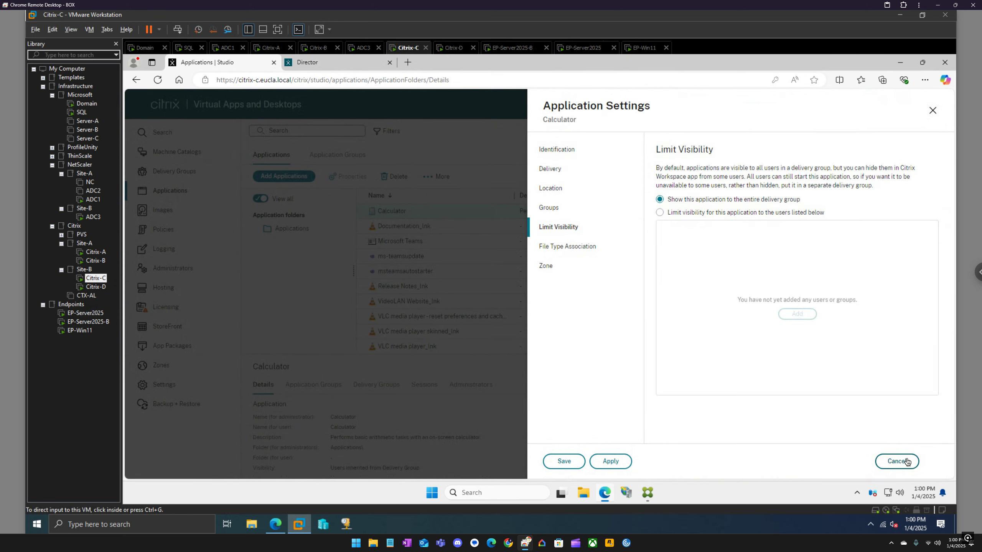
left_click(906, 462)
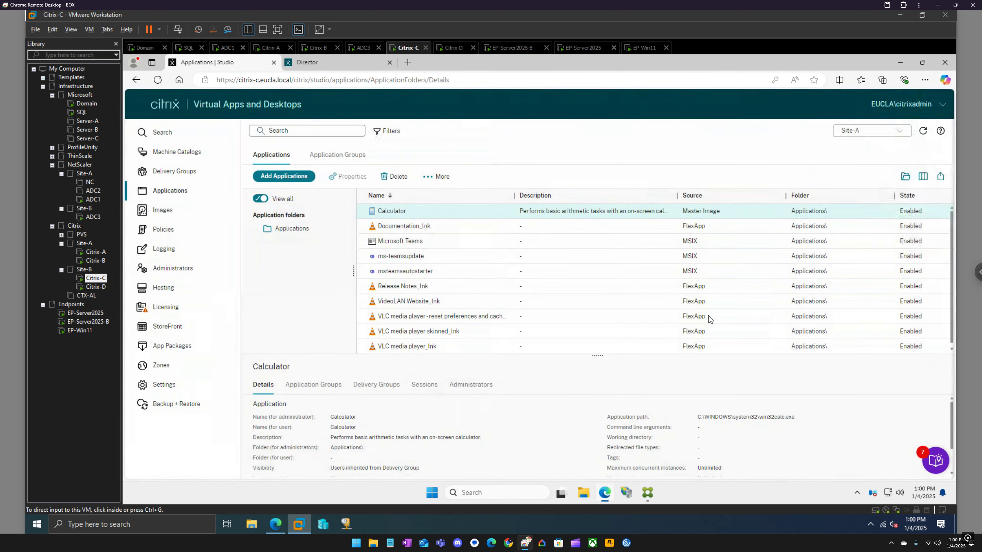
Switch to EP-Win11 and log on to the storefront-b store again with the account's user name and password
left_click(642, 48)
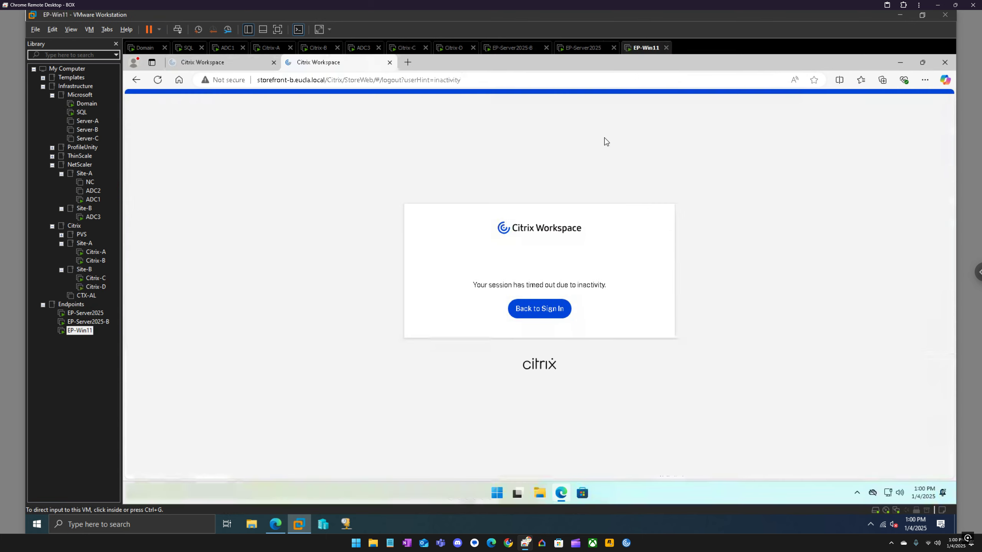
left_click(225, 70)
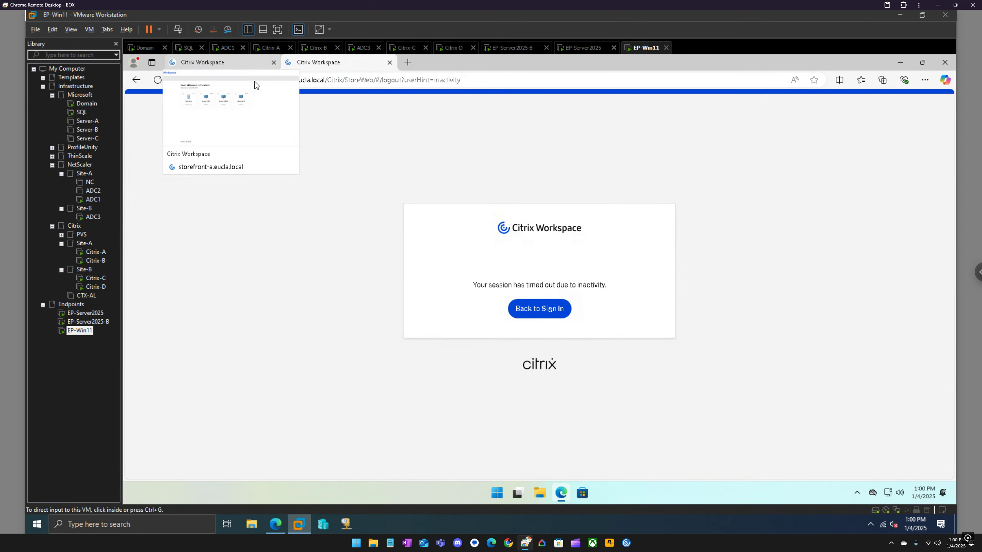
left_click(557, 313)
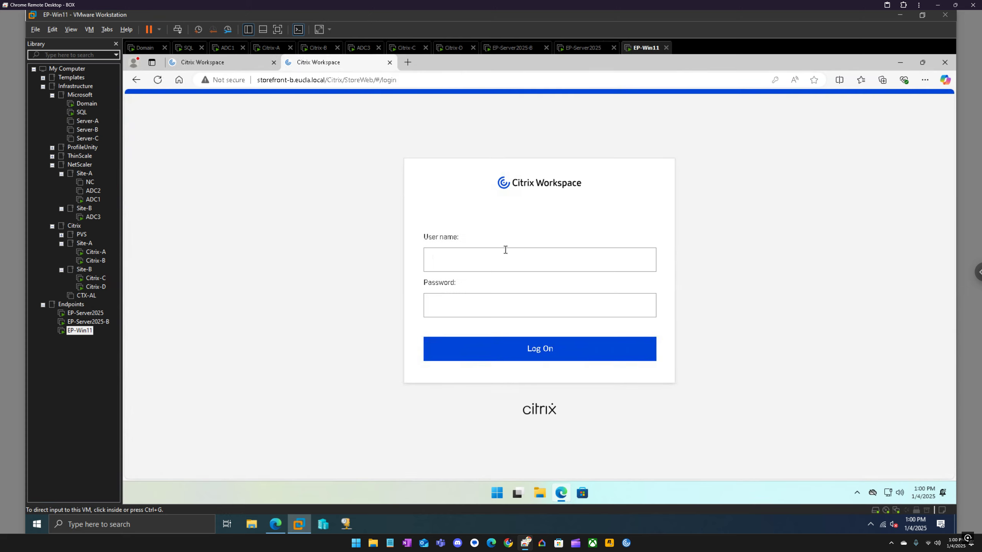
left_click(500, 267)
left_click(486, 297)
left_click(520, 355)
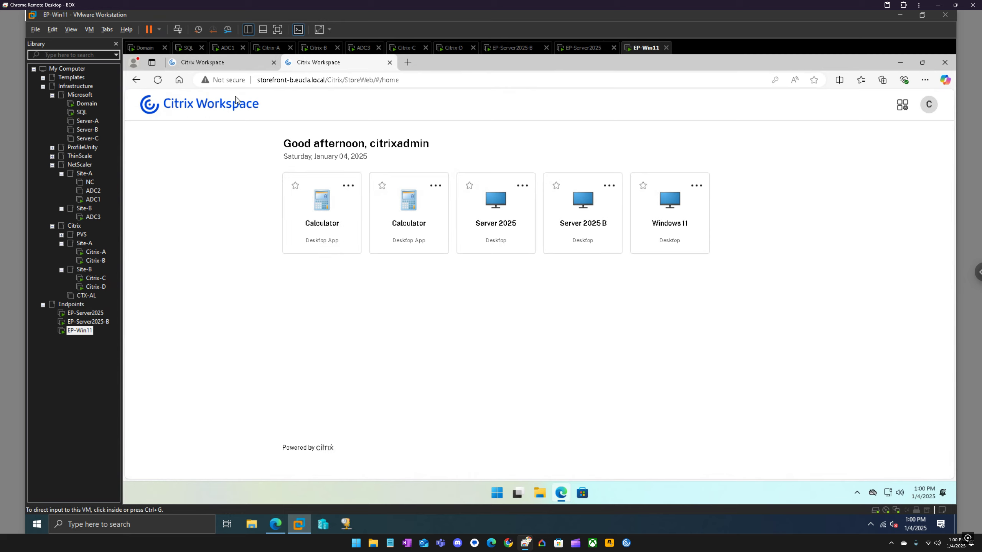
Return storefront-a to its sign-in page, check the first Calculator's options on storefront-b, and log on to storefront-a with the filled-in credentials
left_click(227, 63)
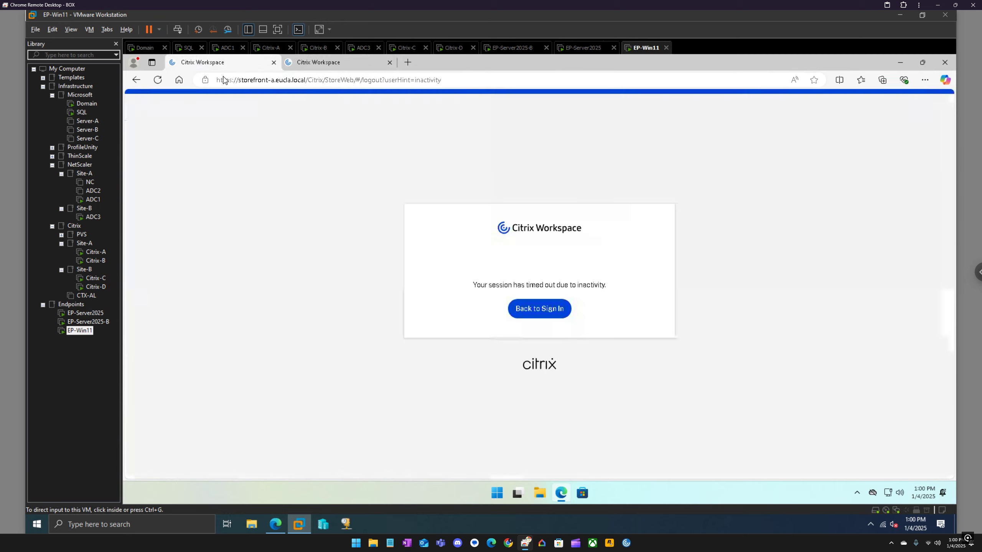
left_click(549, 320)
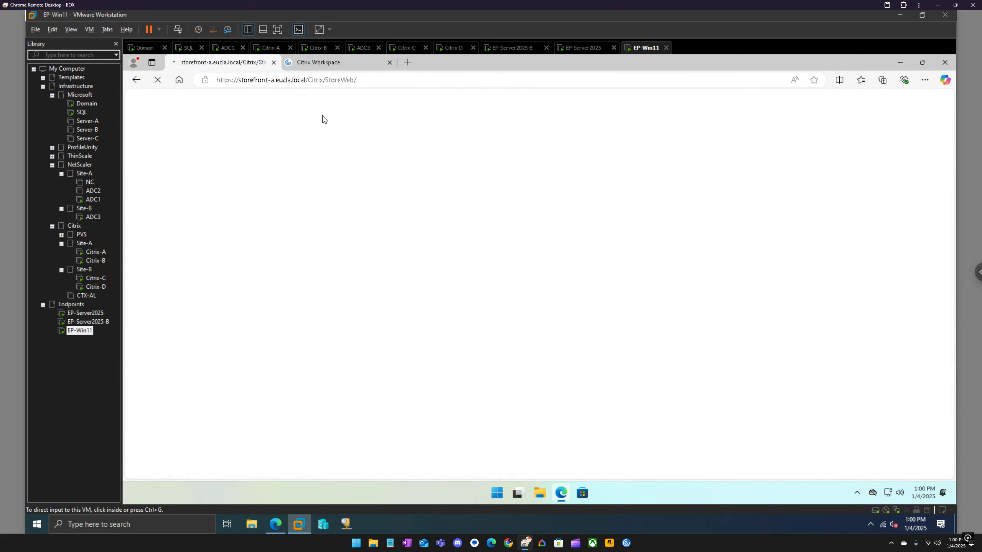
left_click(348, 66)
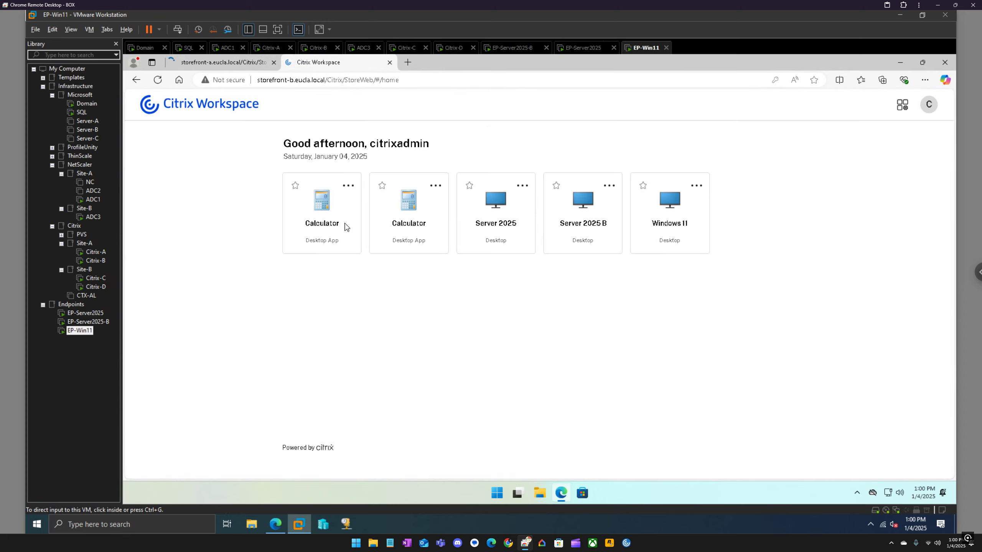
left_click(349, 187)
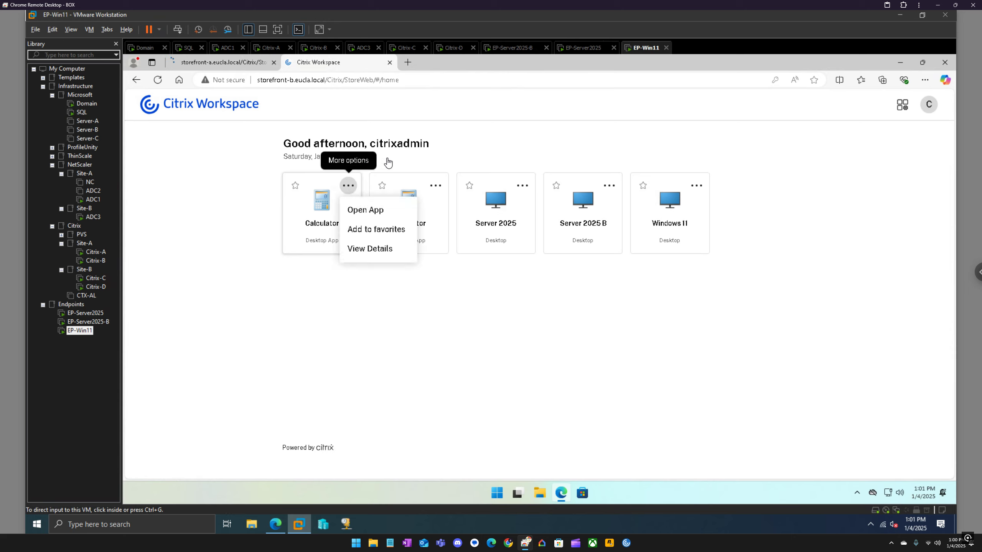
left_click(458, 123)
left_click(213, 61)
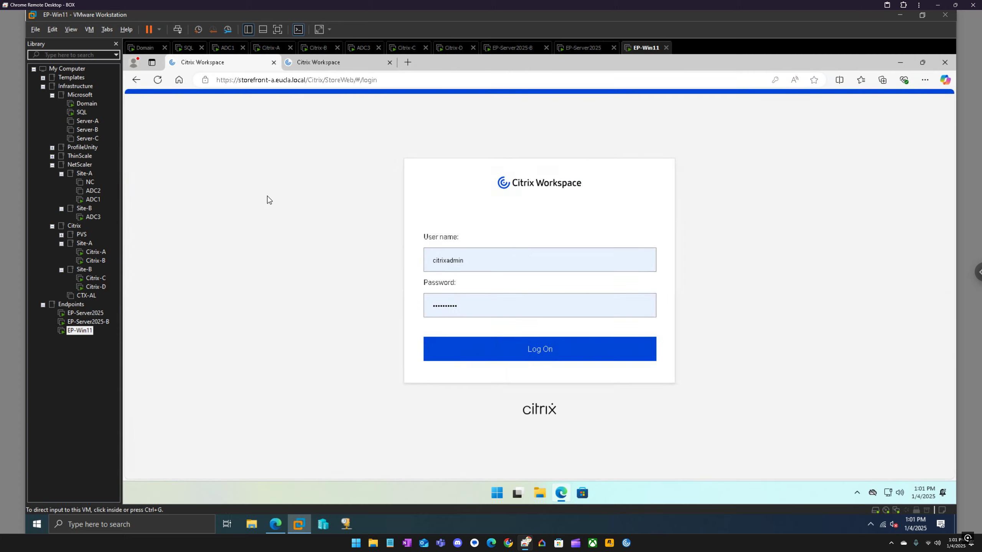
left_click(544, 361)
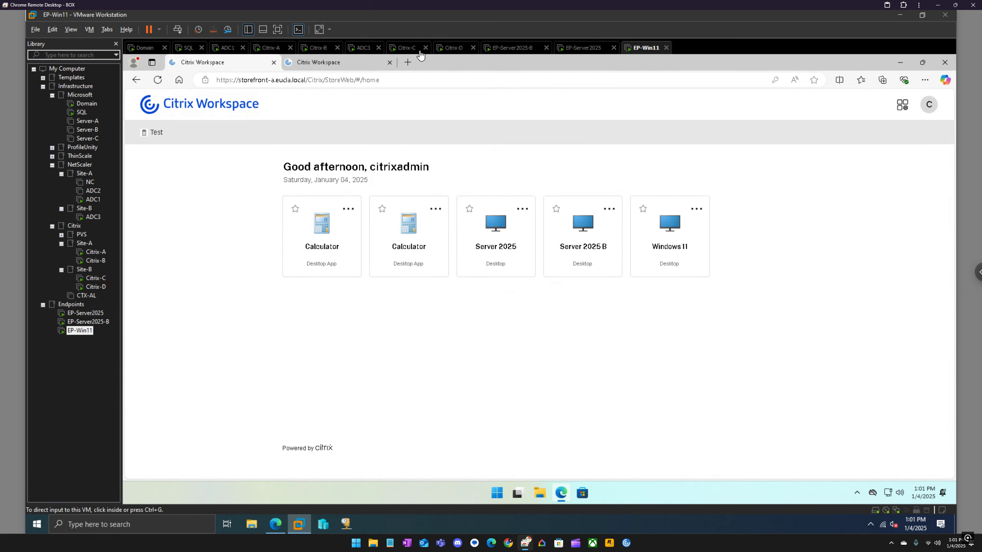
Check Studio on Citrix-C, switch to the Citrix-A machine, and unlock it with the account password
left_click(409, 49)
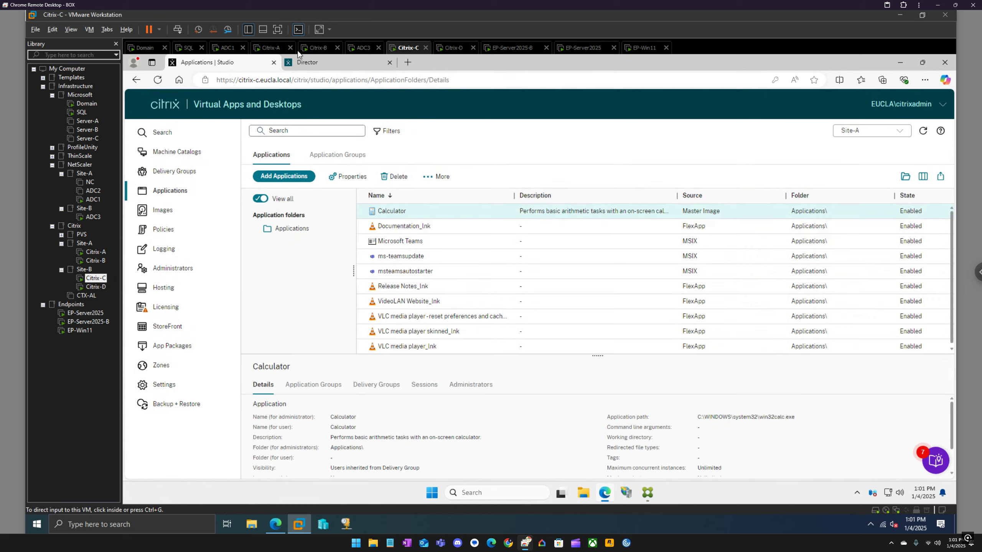
left_click(272, 48)
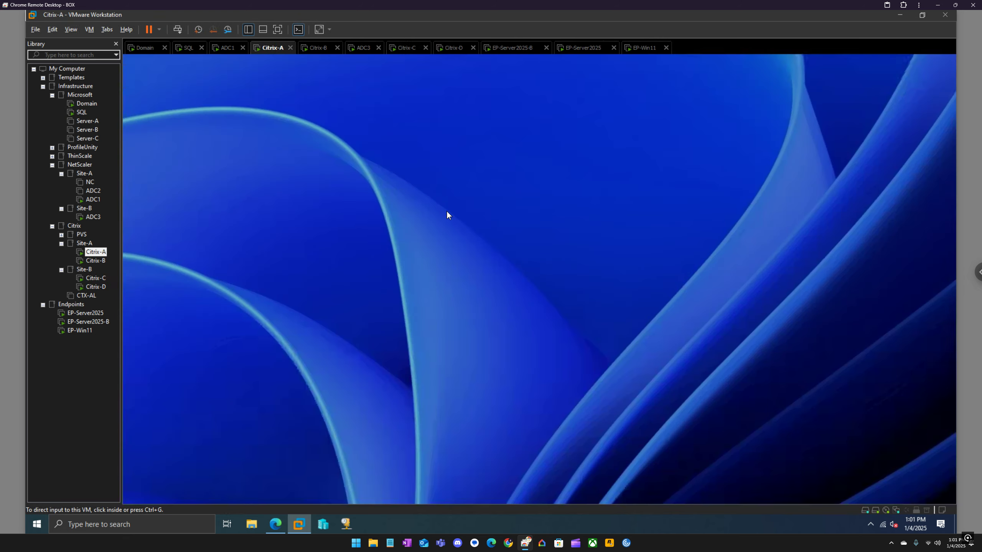
left_click(178, 28)
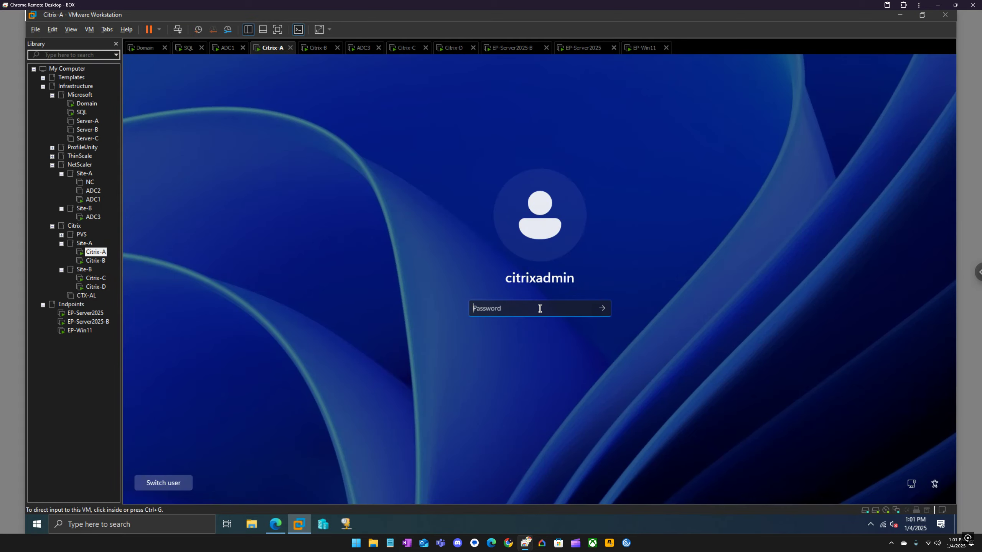
type("***********")
key("Return")
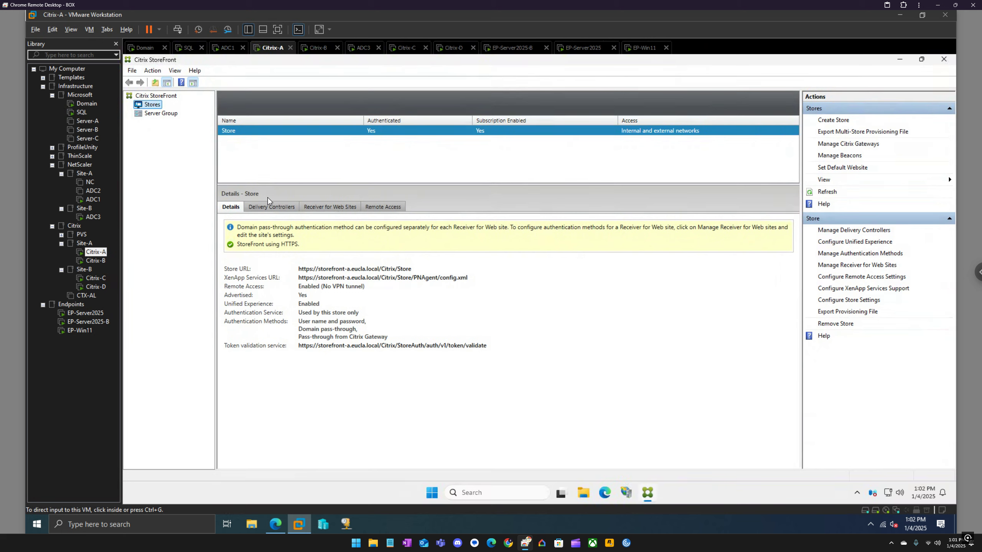
Open the Store's user mapping and multi-site aggregation configuration, view the user mapping options, and cancel without creating a mapping
right_click(236, 132)
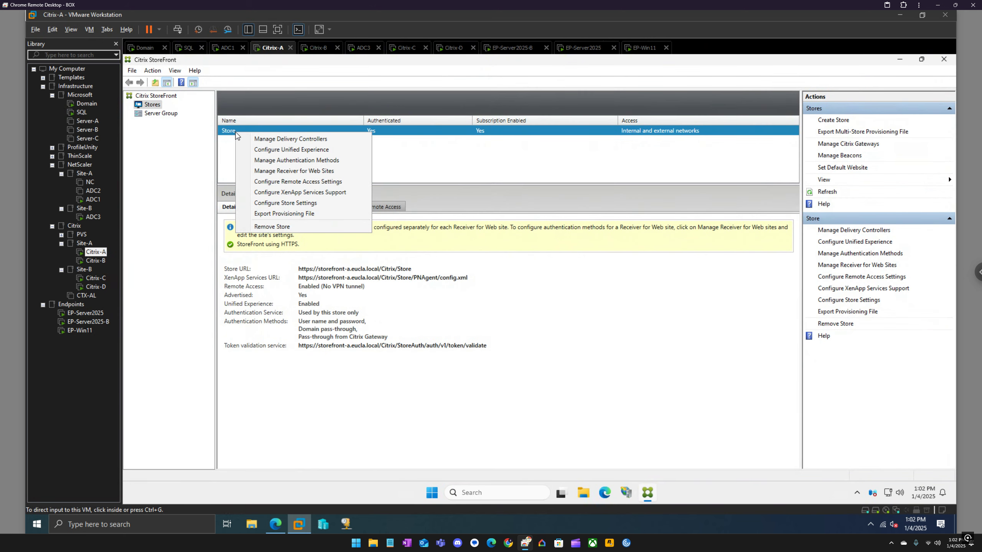
left_click(259, 140)
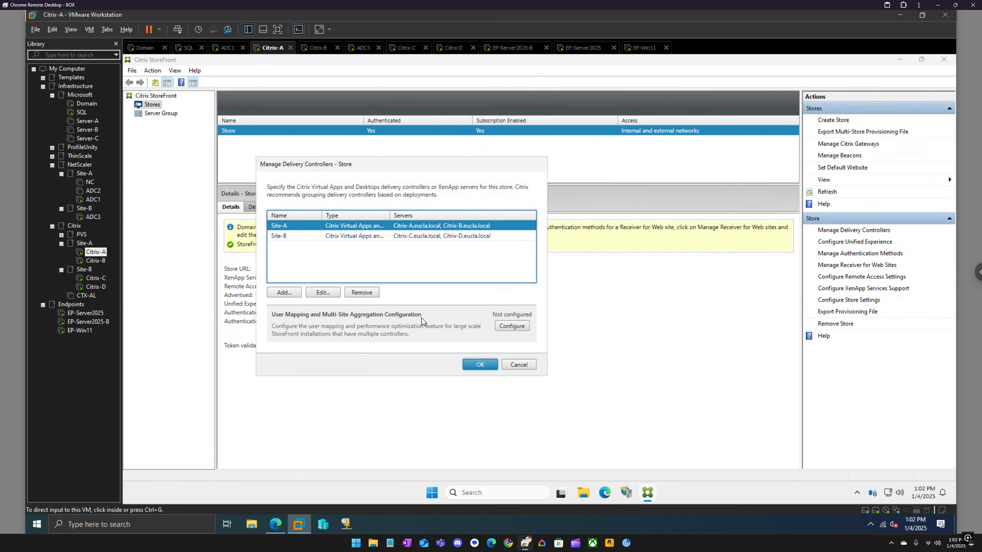
left_click(507, 326)
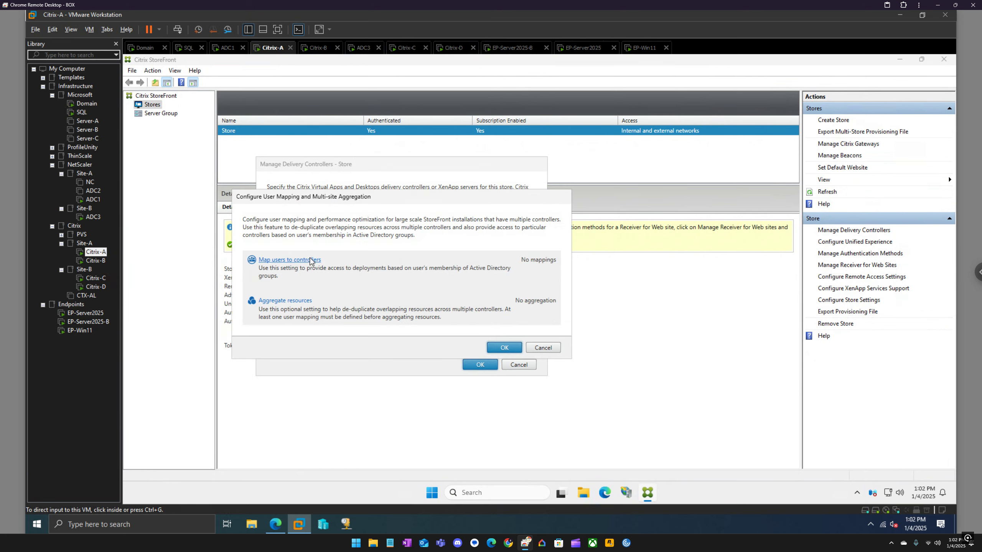
left_click(308, 261)
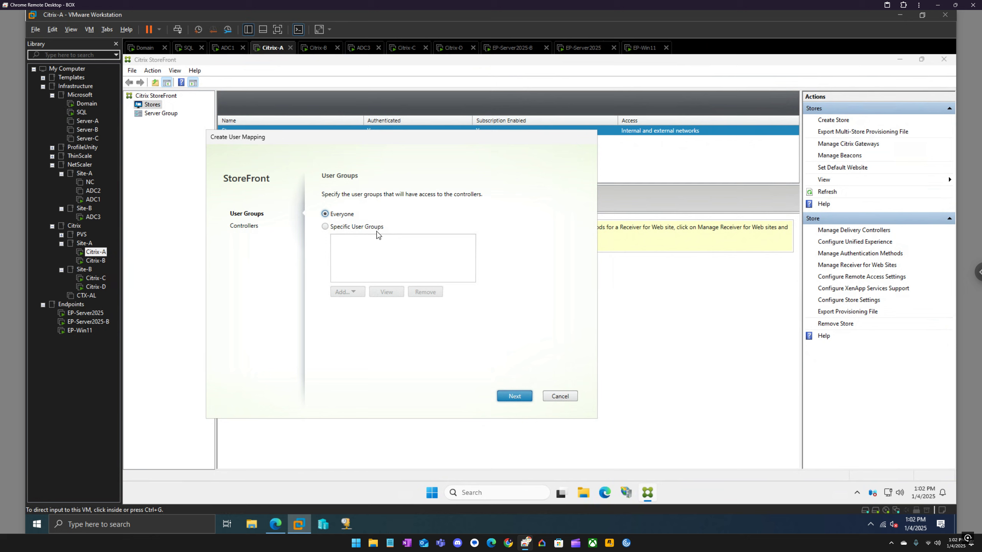
left_click(566, 396)
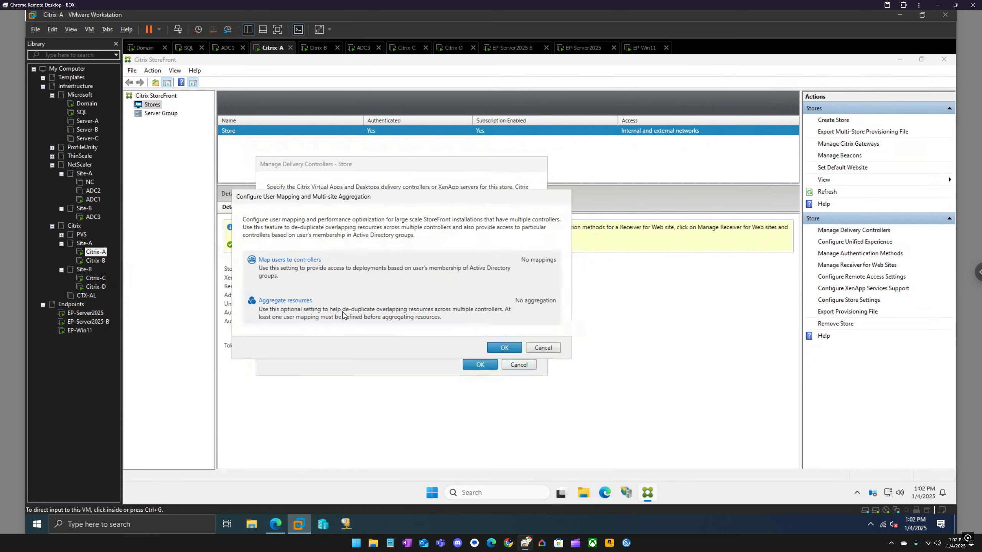
Try to aggregate the Site-A and Site-B resources with Controllers publish identical resources enabled, and confirm the aggregation configuration
left_click(300, 301)
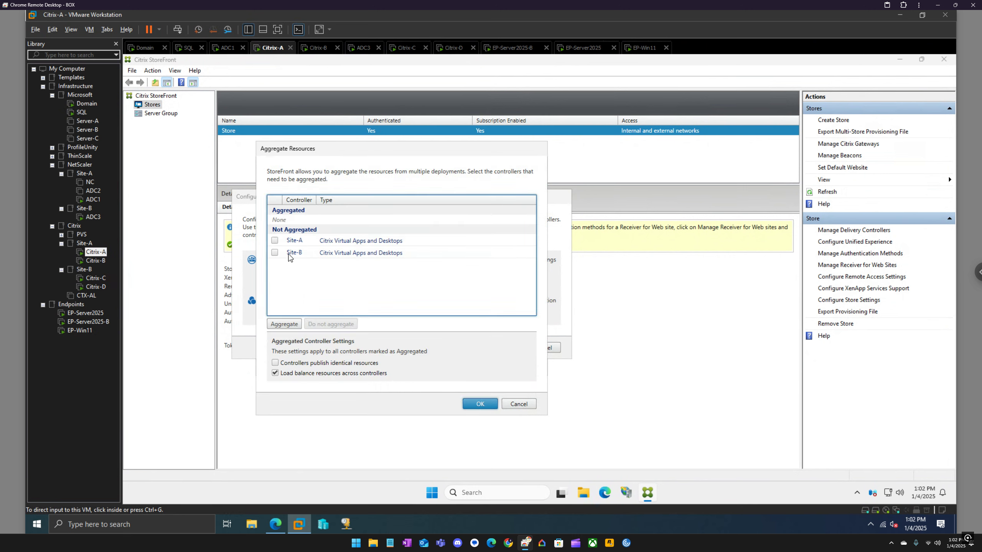
left_click(275, 240)
left_click(274, 252)
left_click(275, 364)
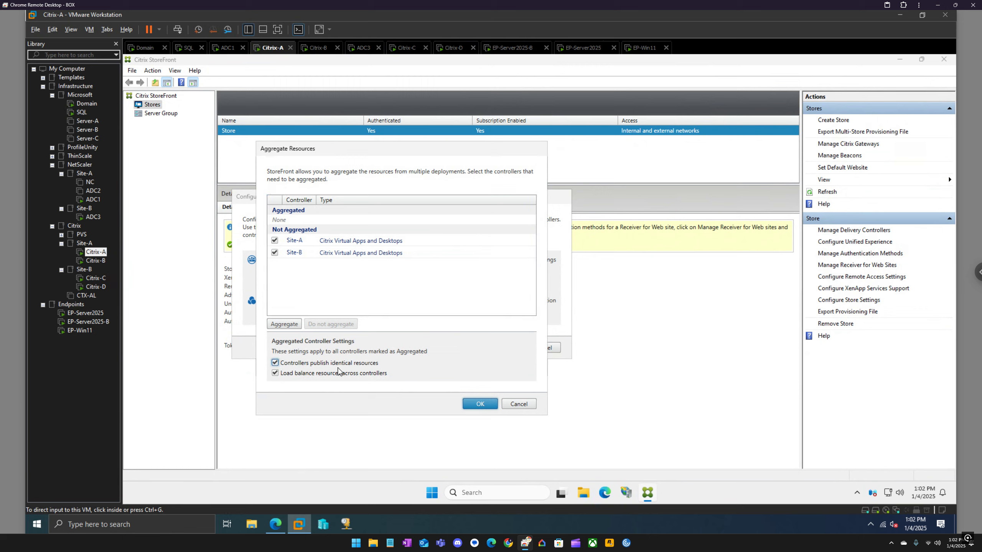
left_click(480, 404)
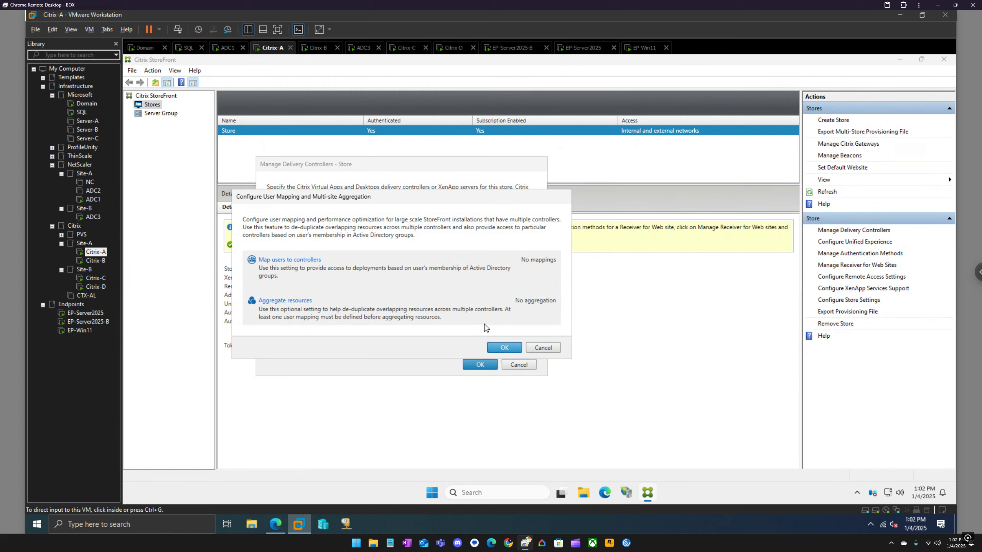
left_click(506, 348)
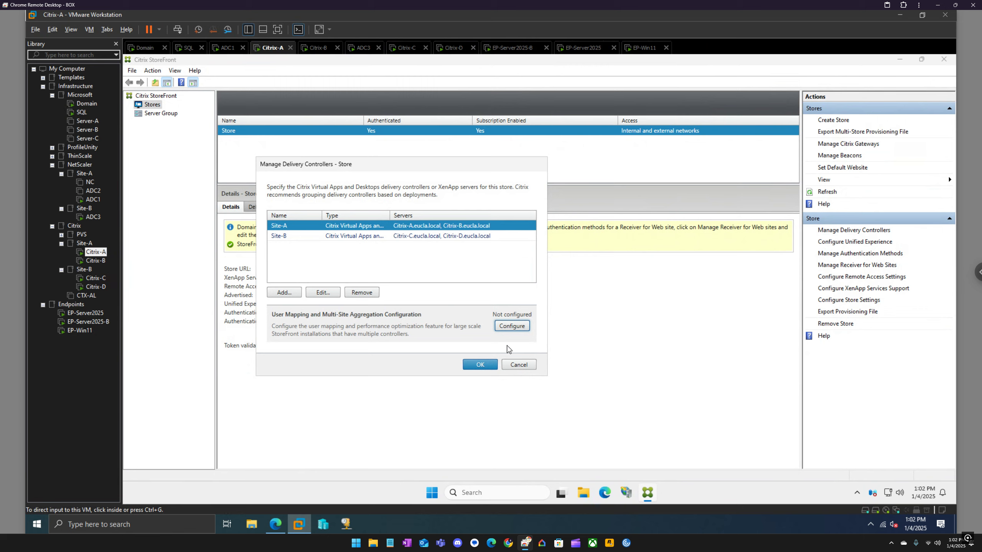
Aggregate the Site-A and Site-B controllers with Controllers publish identical resources enabled, and try to confirm the multi-site configuration without a user mapping
left_click(511, 326)
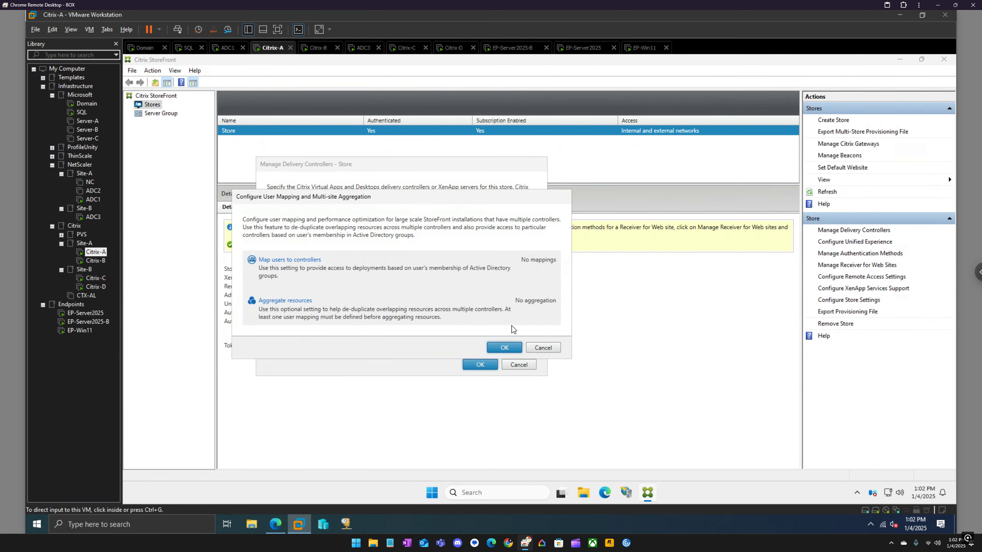
left_click(298, 302)
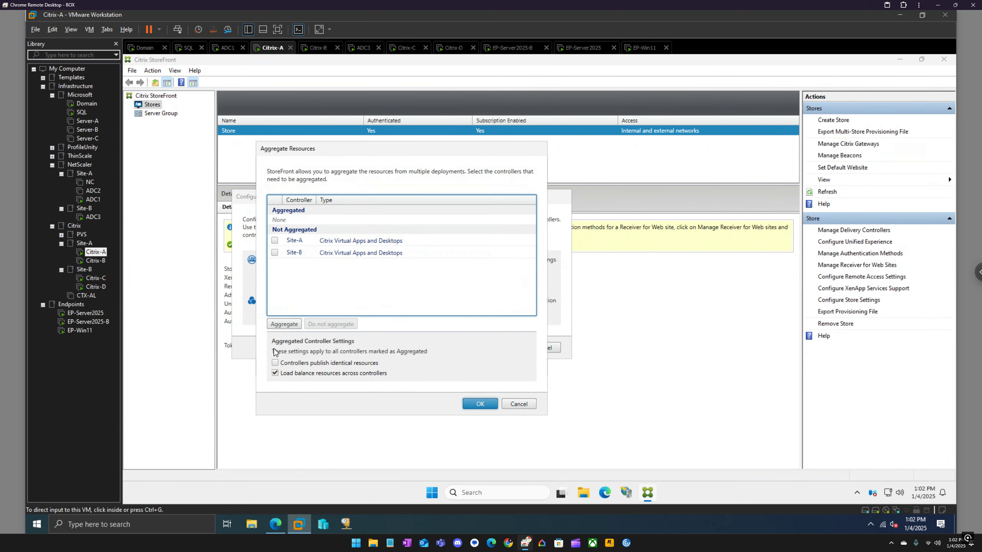
left_click(285, 325)
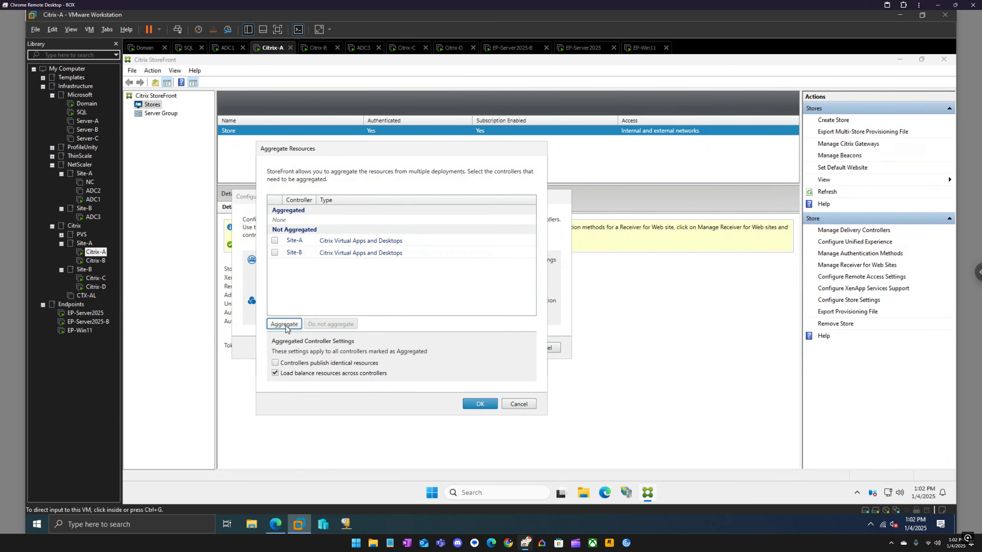
left_click(276, 242)
left_click(275, 253)
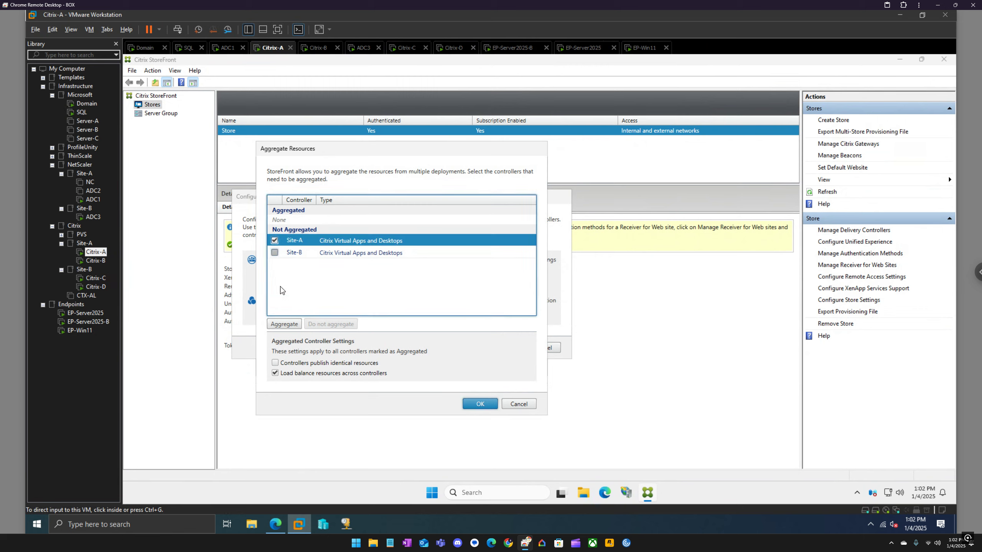
left_click(284, 325)
left_click(275, 363)
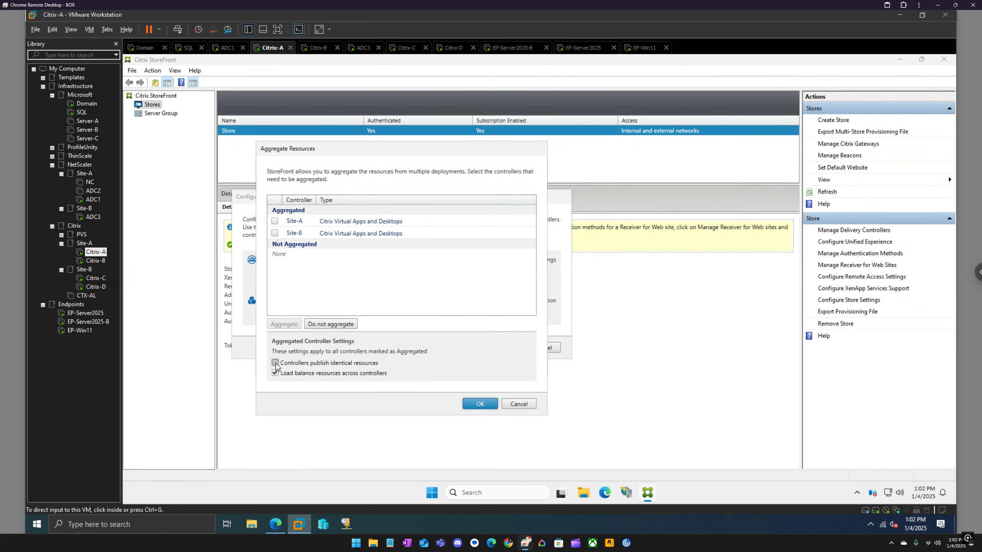
left_click(480, 404)
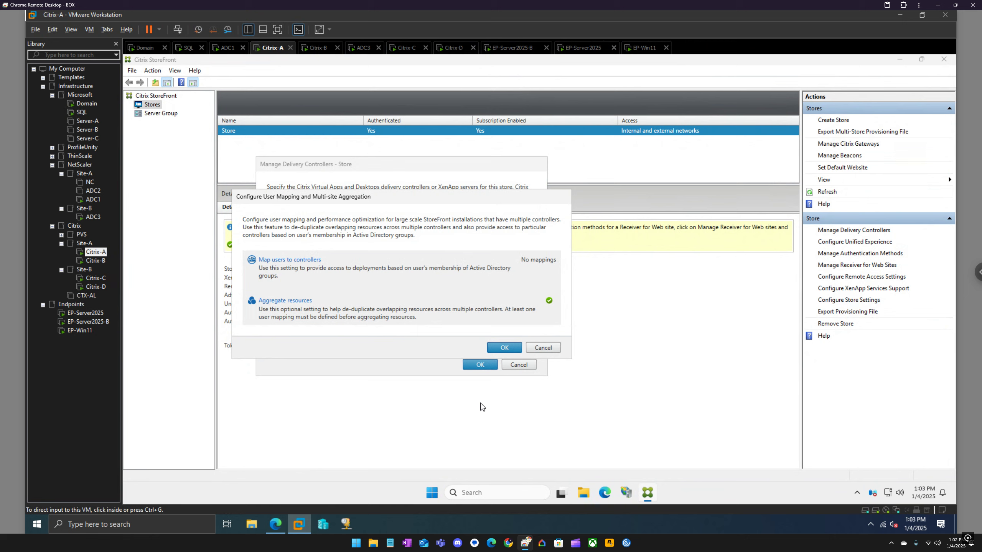
left_click(504, 347)
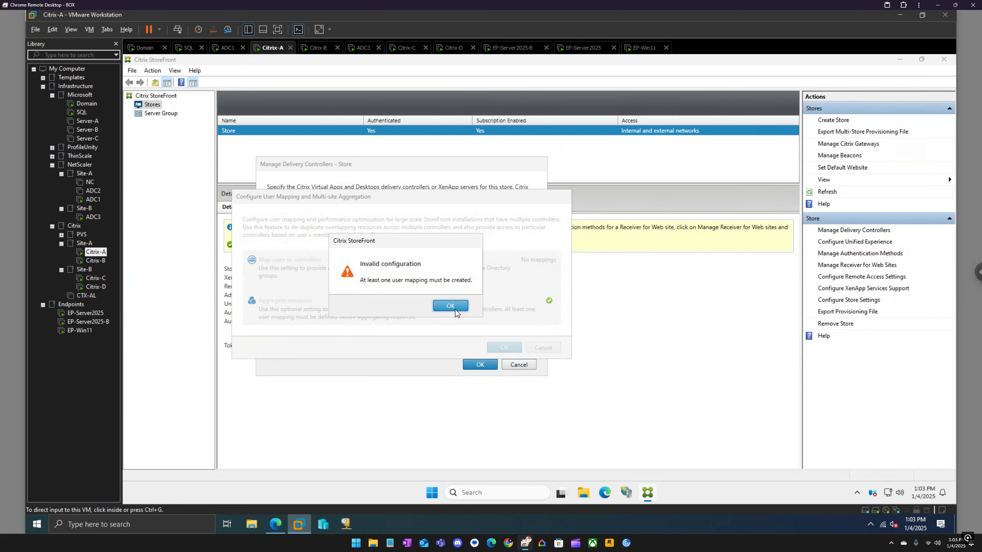
left_click(451, 306)
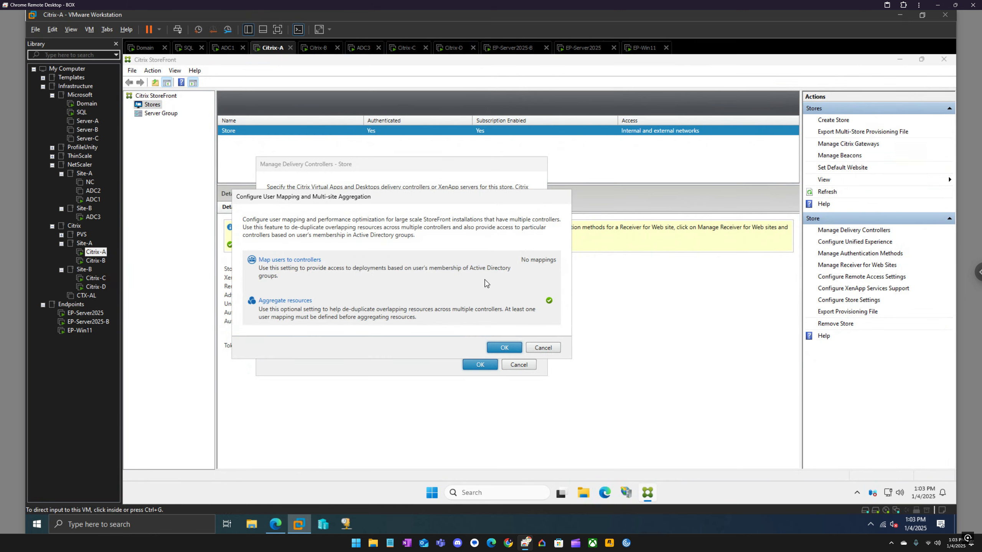
Create a user mapping that gives Everyone access to the aggregated Site-A and Site-B controllers
left_click(313, 262)
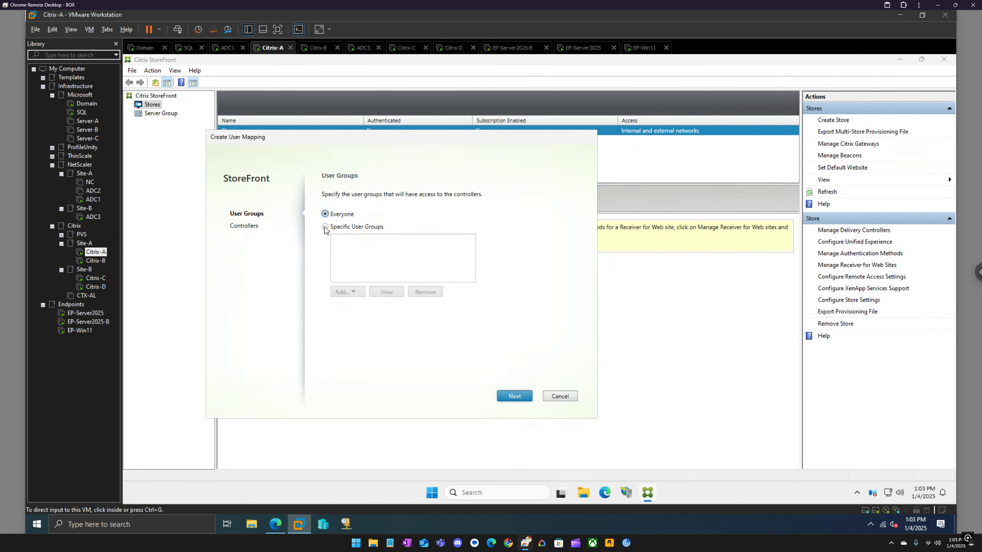
left_click(523, 398)
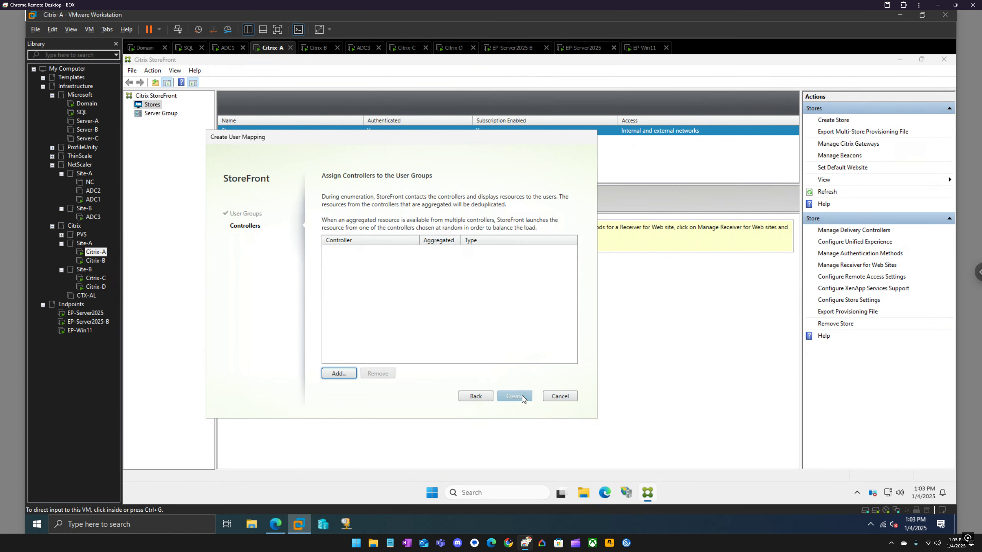
left_click(346, 376)
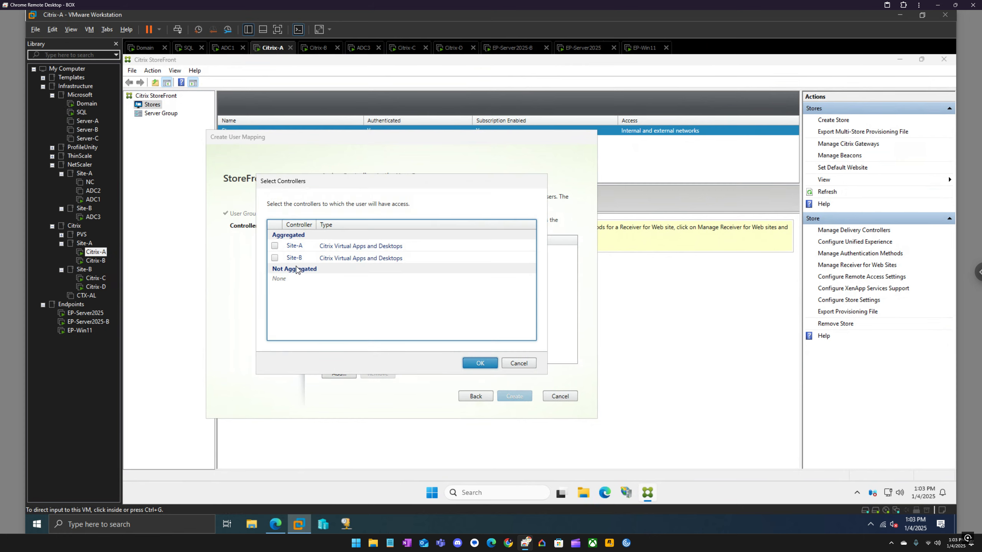
left_click(274, 246)
left_click(275, 258)
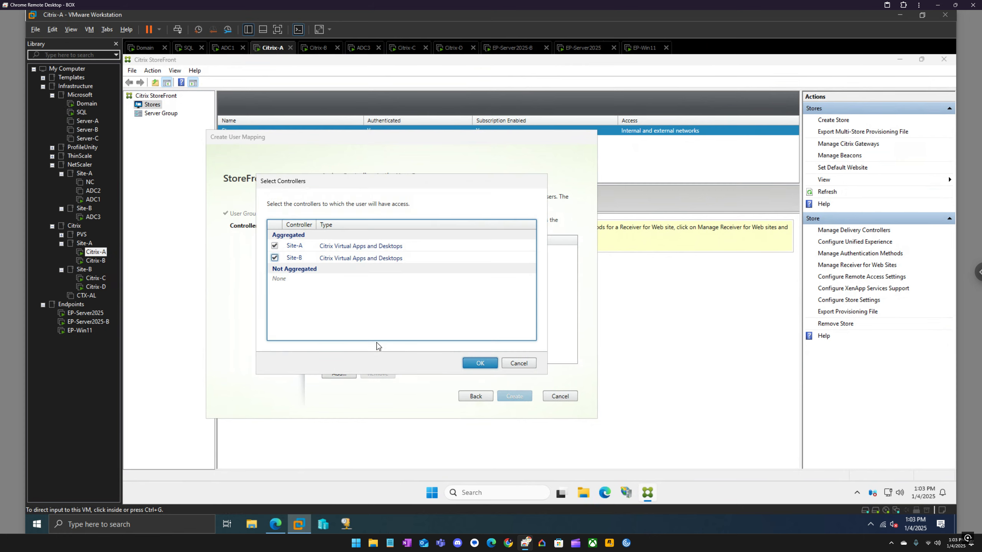
left_click(481, 364)
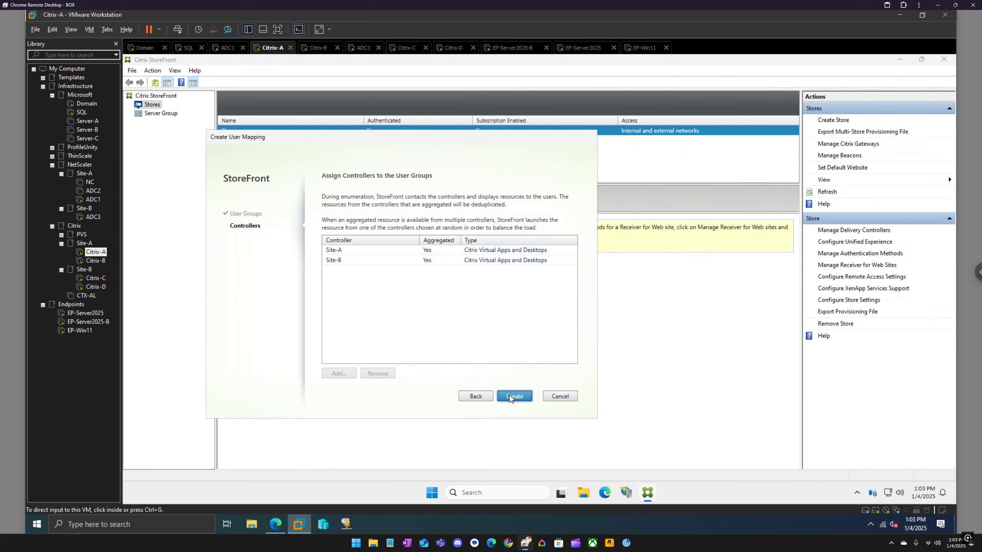
left_click(510, 397)
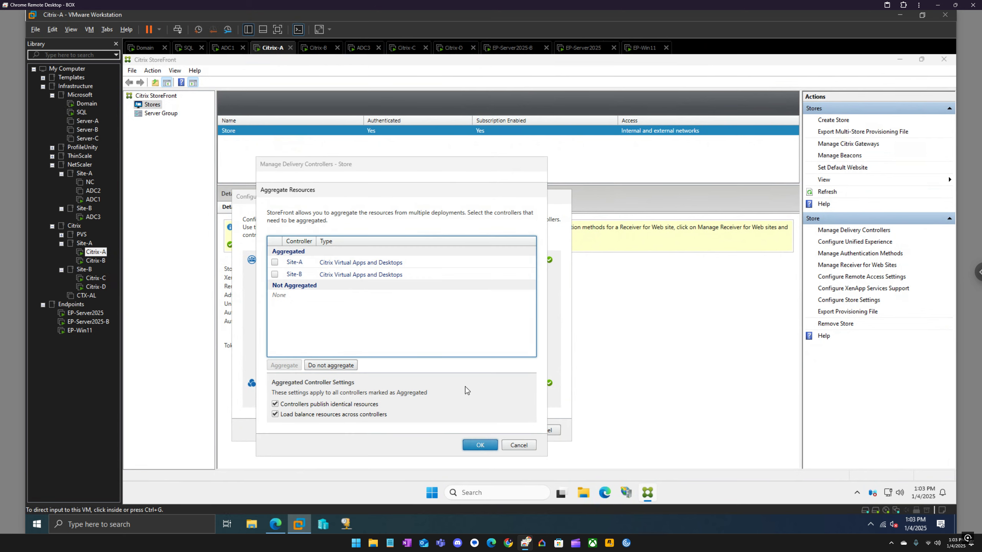
Confirm the aggregated controller settings and save the user mapping and multi-site aggregation to the Store's delivery controllers
left_click(483, 441)
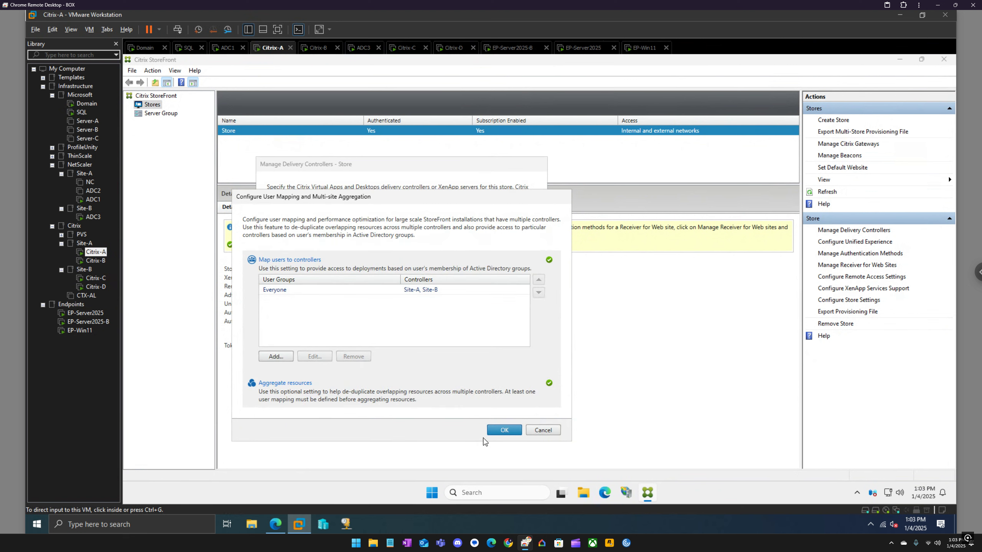
left_click(497, 430)
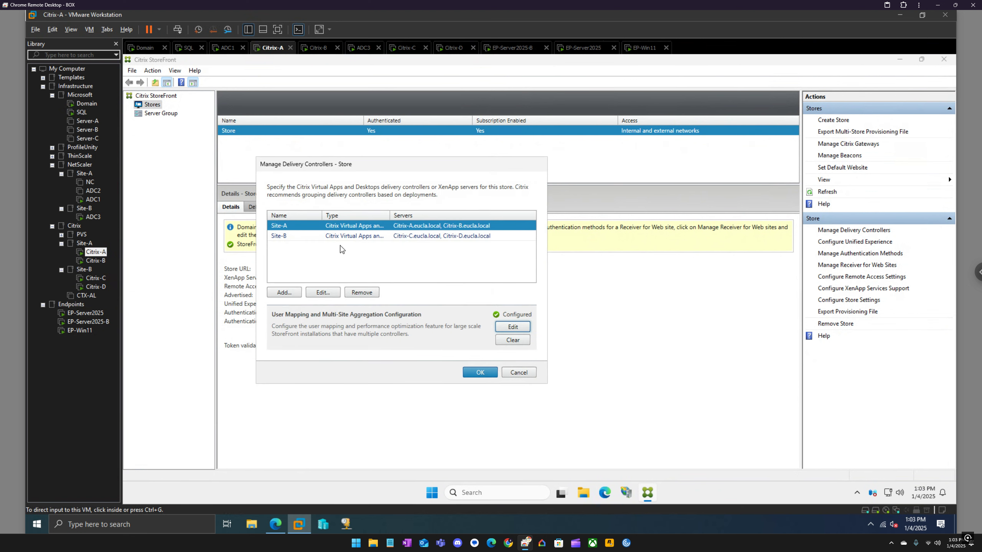
left_click(472, 372)
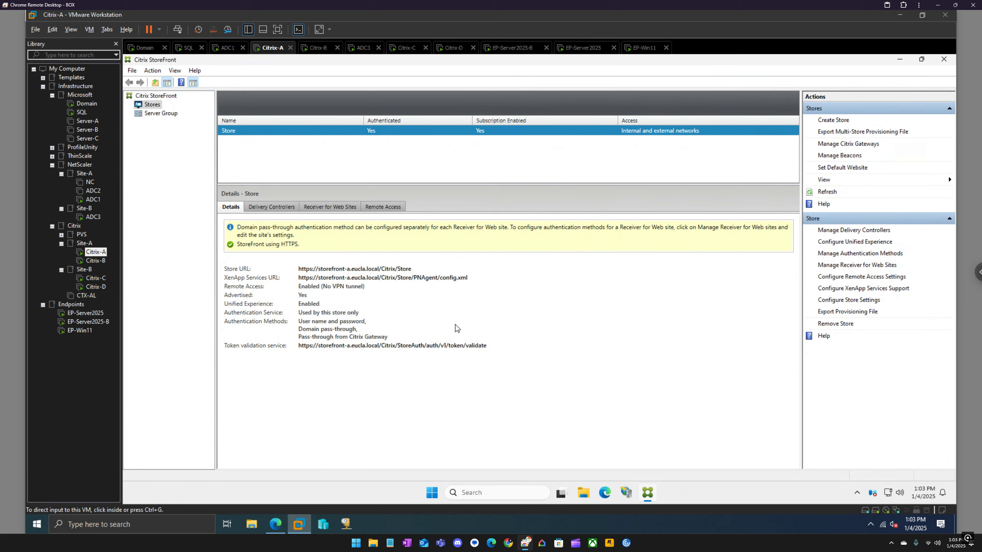
Propagate the StoreFront changes from Citrix-A to the server group
right_click(164, 114)
left_click(207, 145)
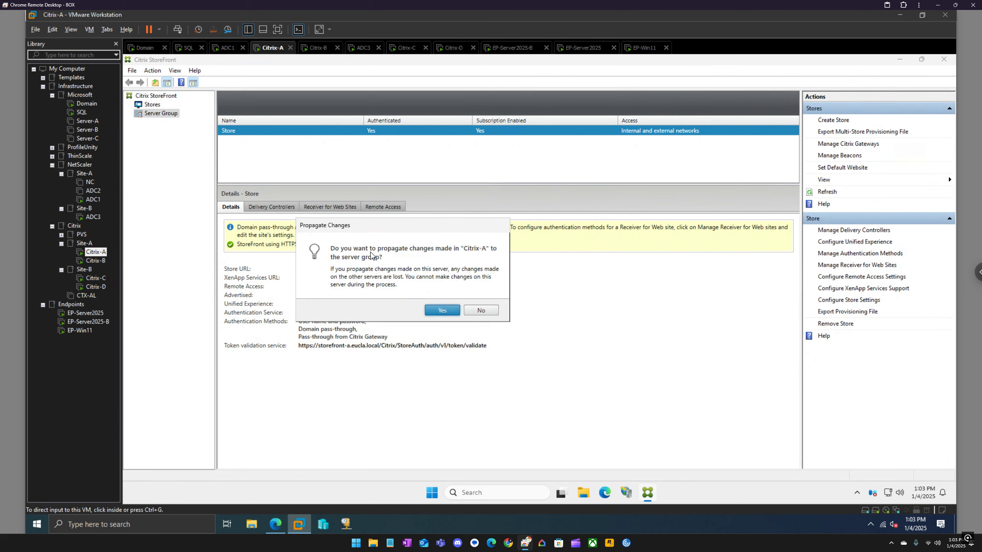
left_click(435, 311)
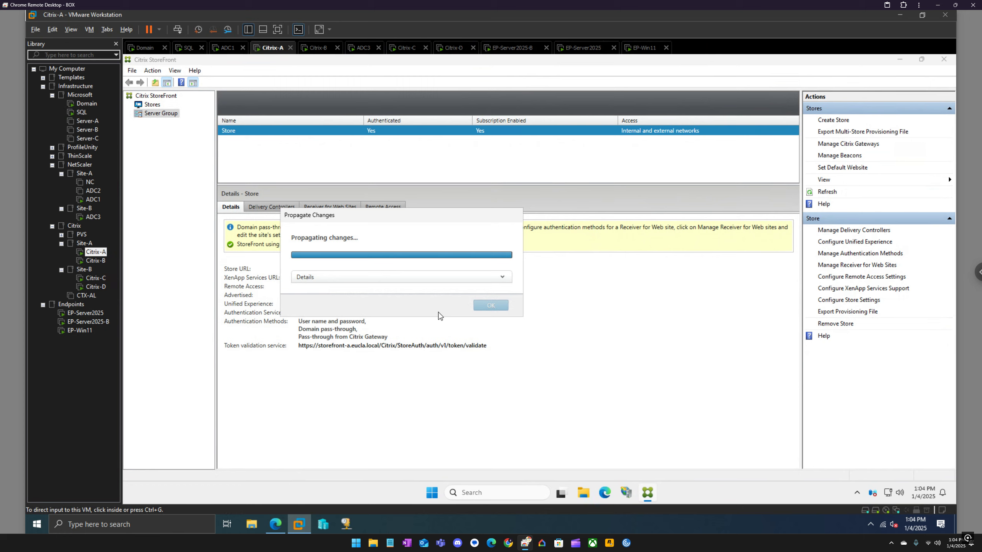
left_click(481, 304)
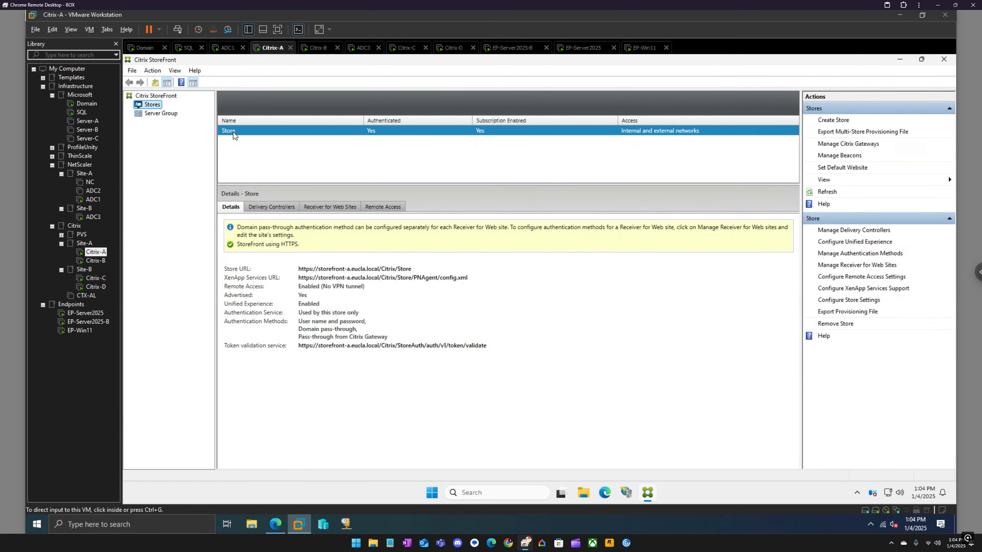
Reopen the Store's resource aggregation settings and review the load balancing option and Site-A selection, leaving both as configured
right_click(234, 131)
left_click(263, 148)
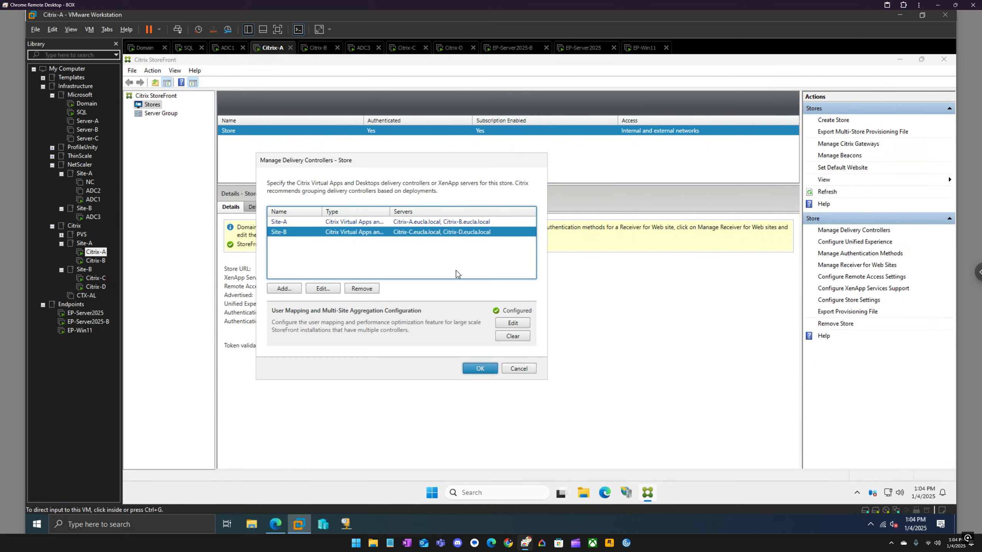
left_click(509, 324)
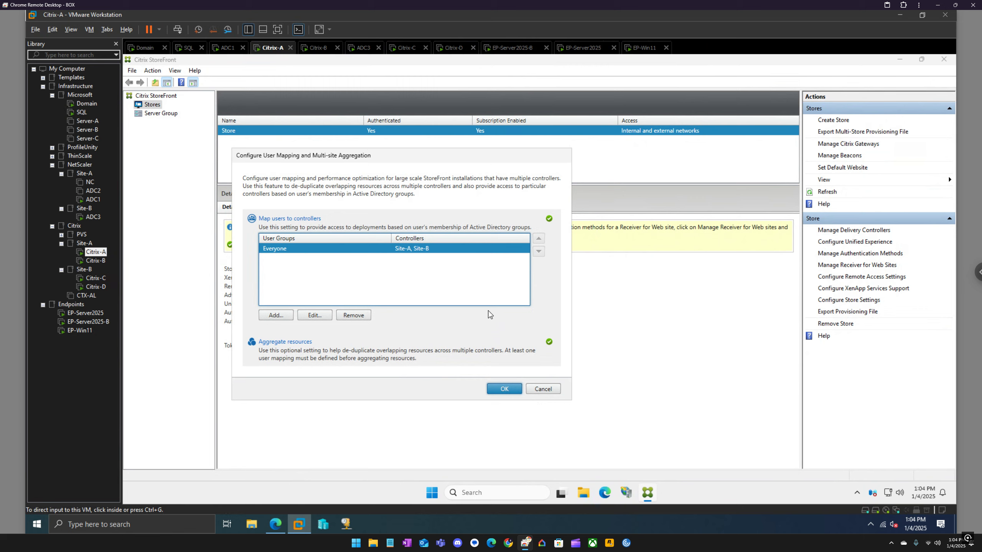
left_click(303, 343)
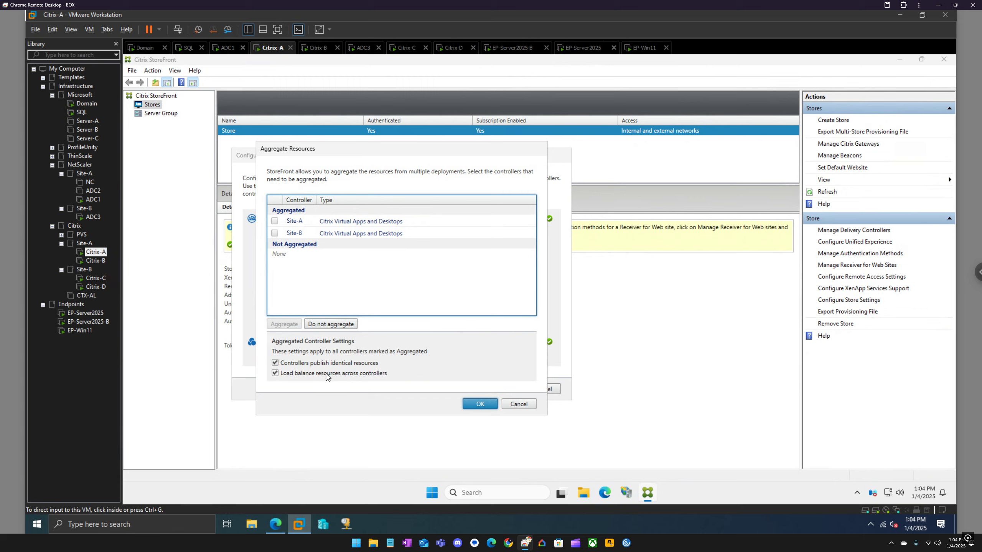
left_click(275, 373)
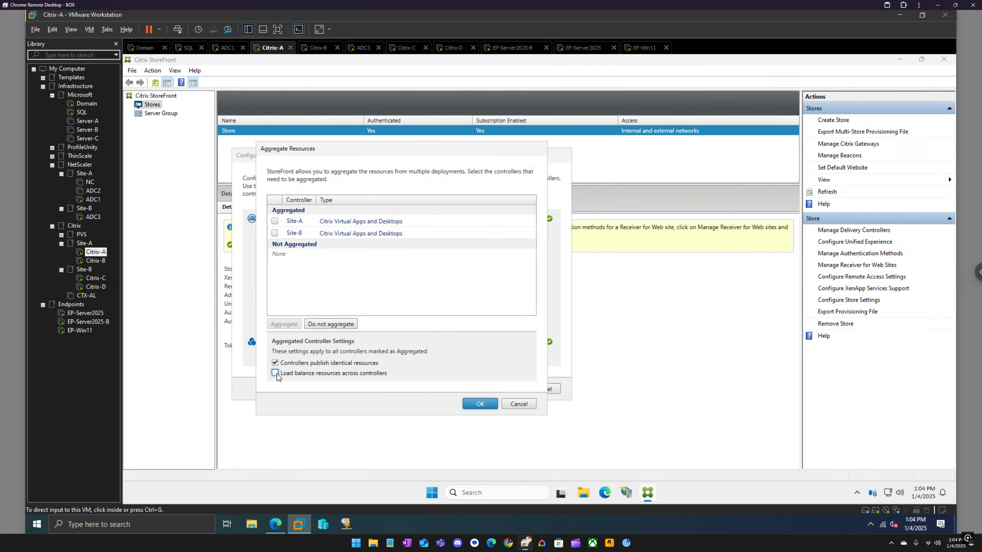
left_click(275, 373)
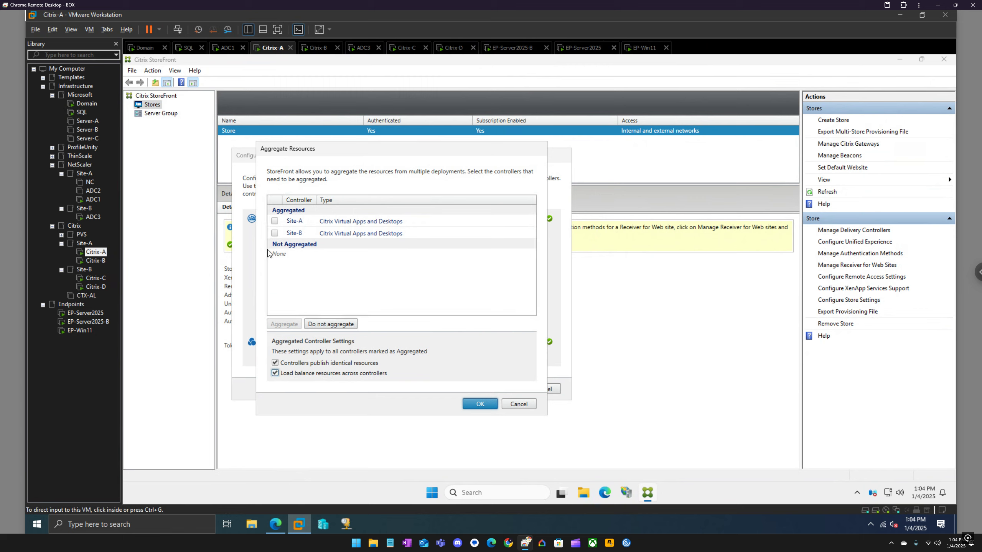
left_click(275, 223)
left_click(274, 222)
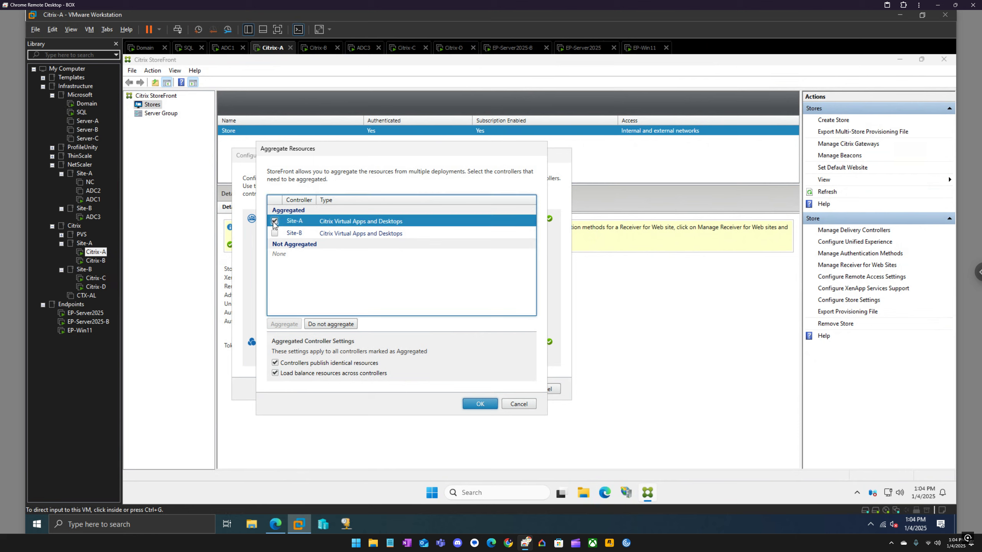
left_click(275, 222)
Switch to EP-Win11, keep the session active, reload storefront-a, log on with the filled-in credentials, and compare its resources with the other Workspace page
left_click(645, 48)
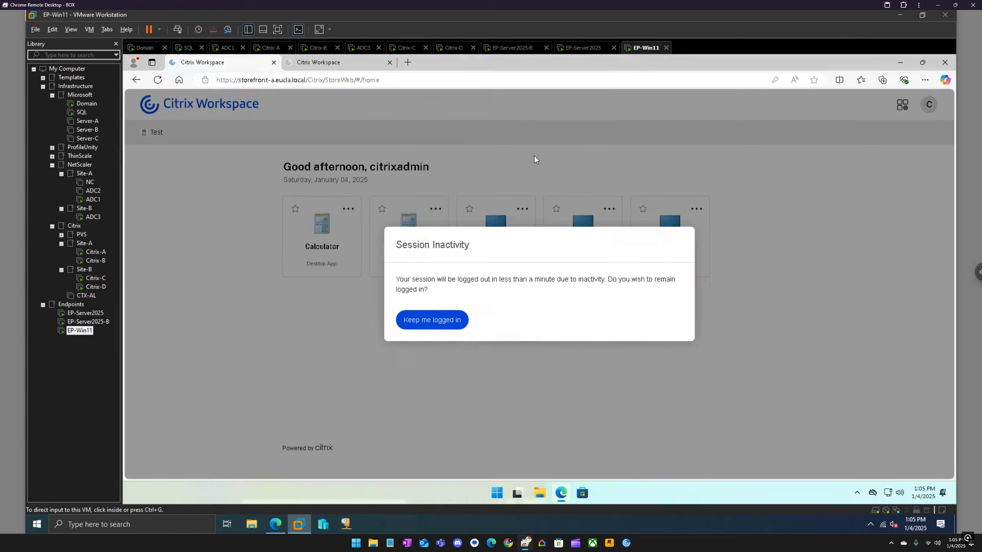
left_click(434, 324)
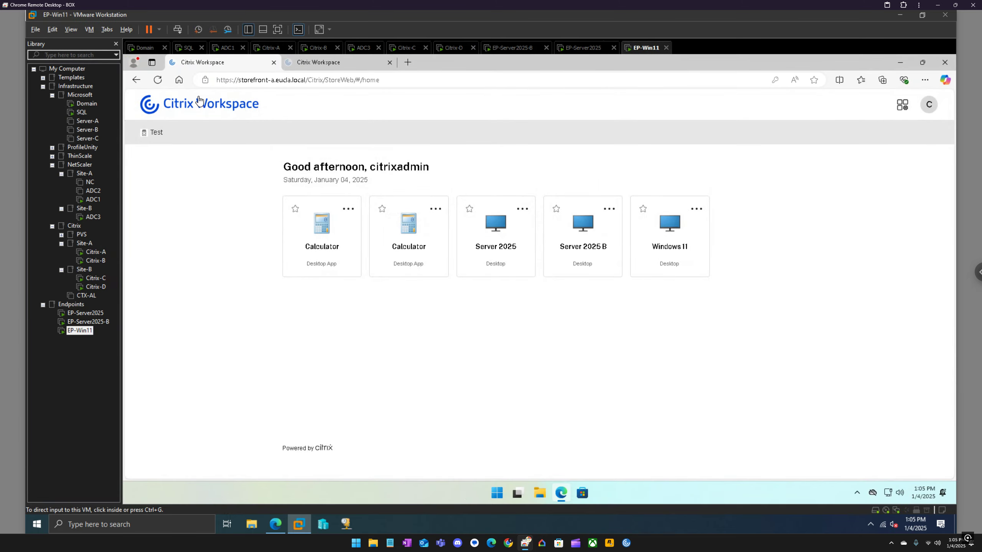
left_click(157, 81)
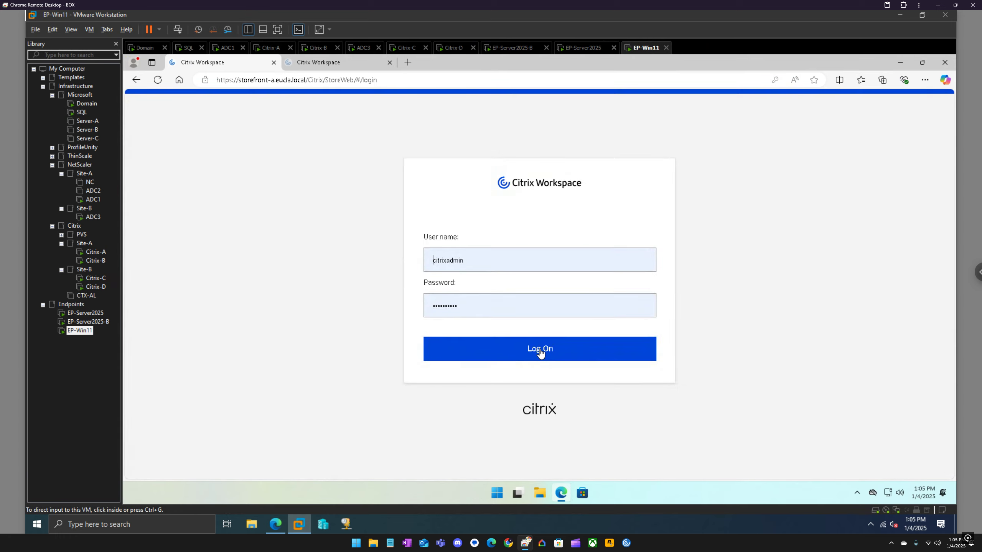
left_click(540, 351)
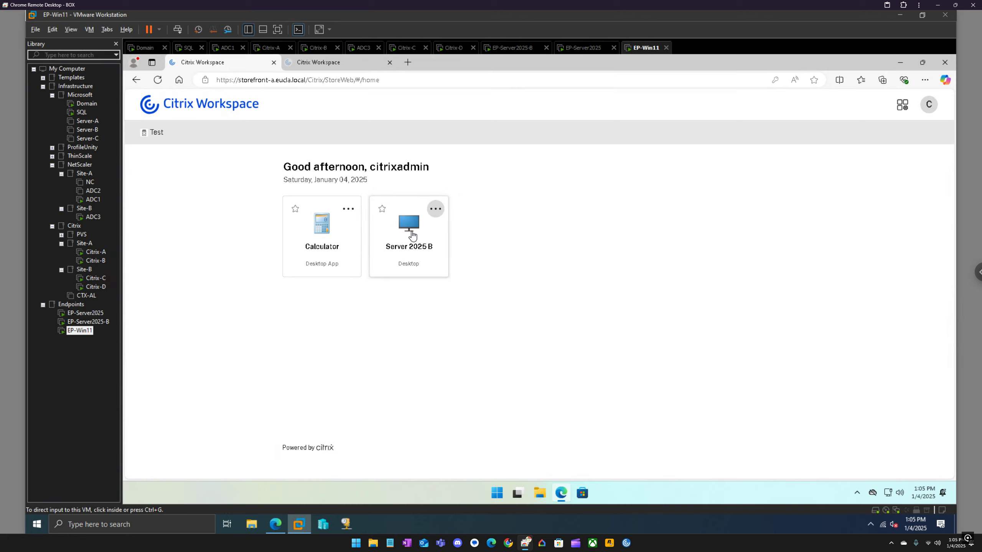
left_click(335, 64)
left_click(228, 64)
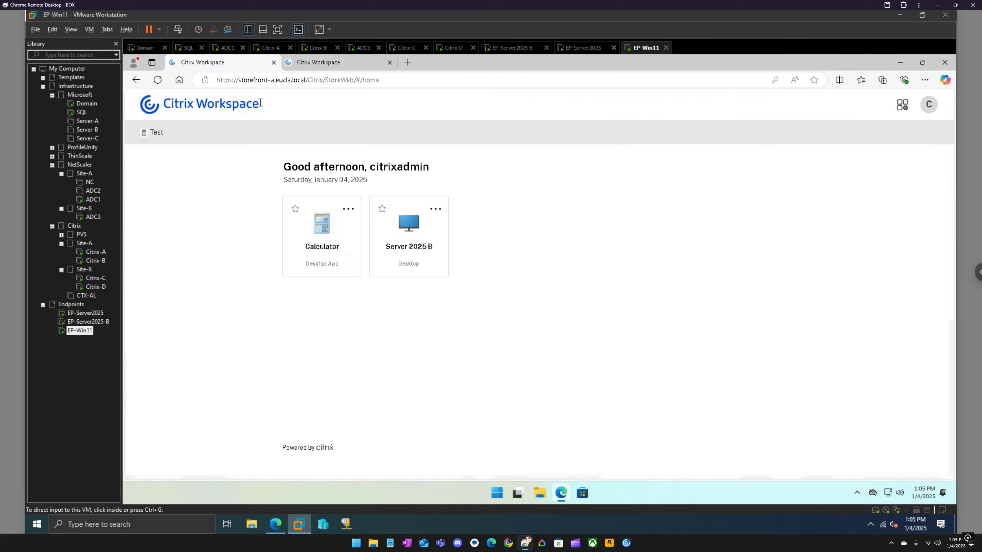
Return to Citrix-A, set Site-B to not be aggregated, and confirm the Aggregate Resources settings
left_click(275, 50)
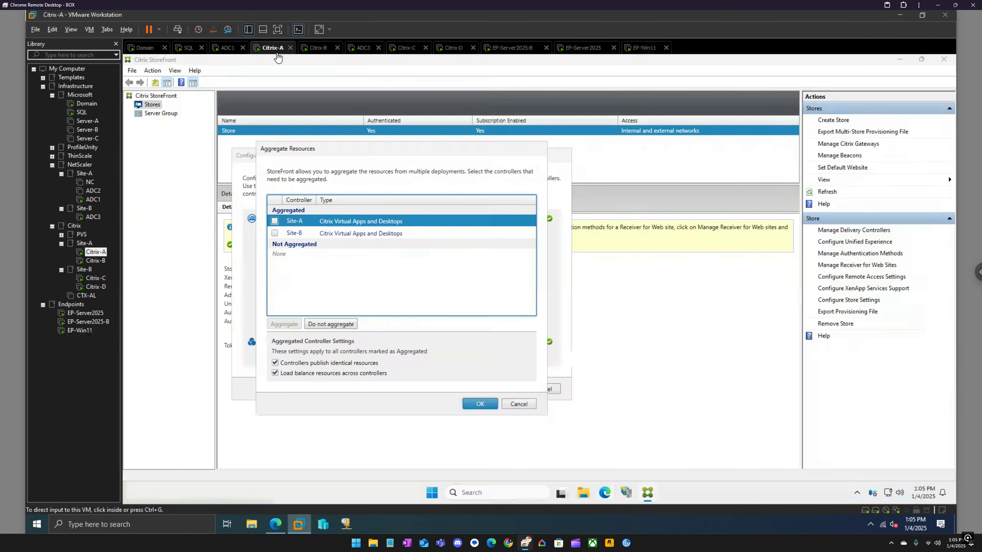
left_click(275, 233)
left_click(326, 324)
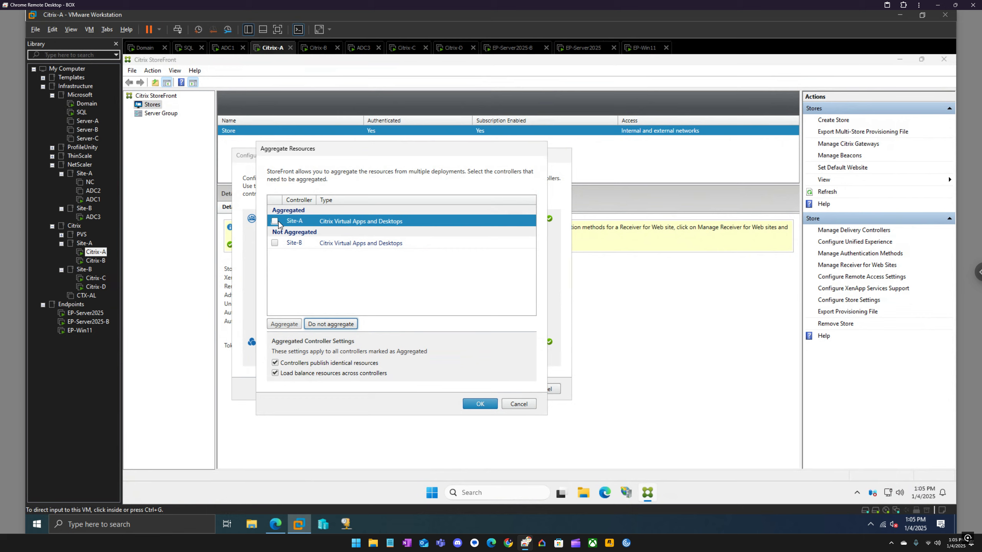
left_click(481, 404)
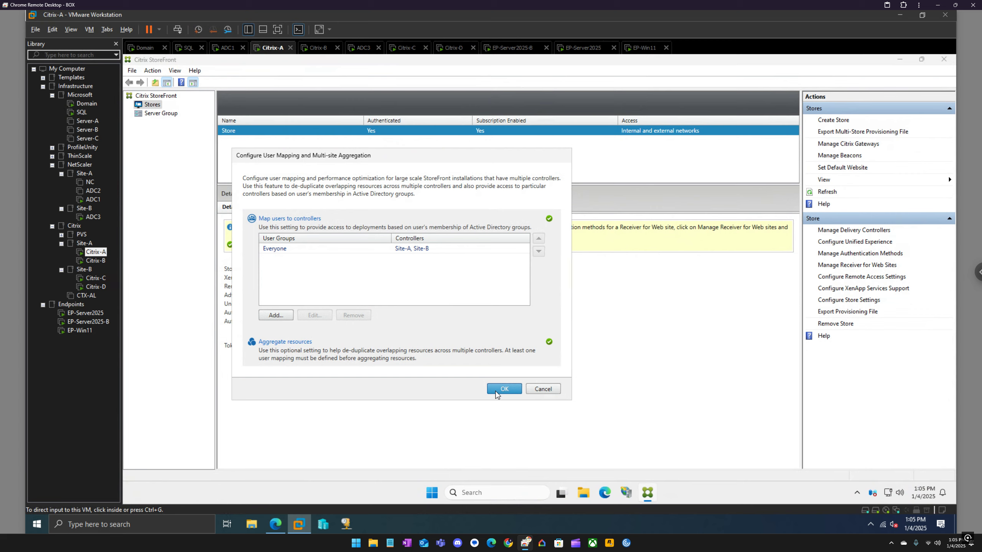
Review the Everyone user mapping's user groups and its assigned controllers, including Site-B's aggregation status, and accept the mapping as configured
left_click(349, 250)
left_click(315, 315)
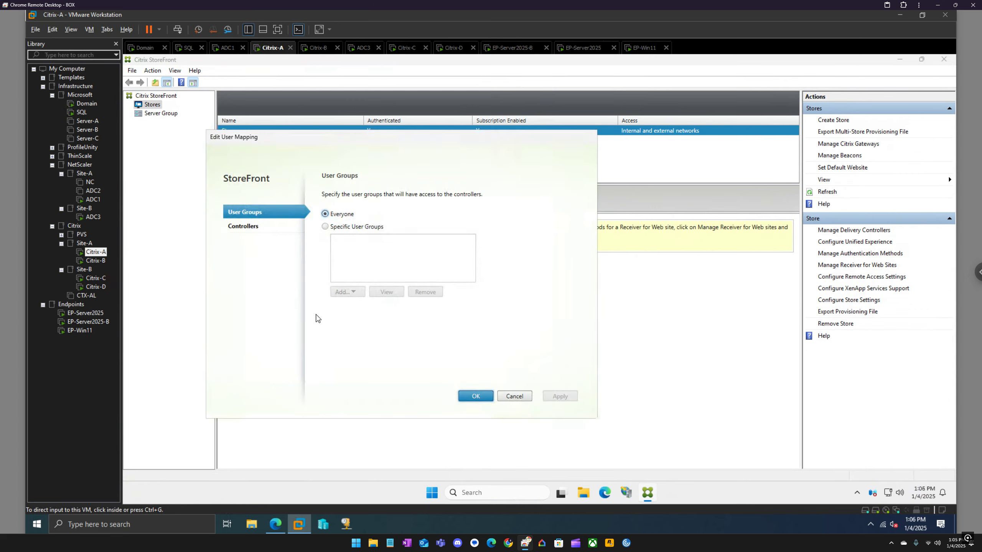
left_click(476, 396)
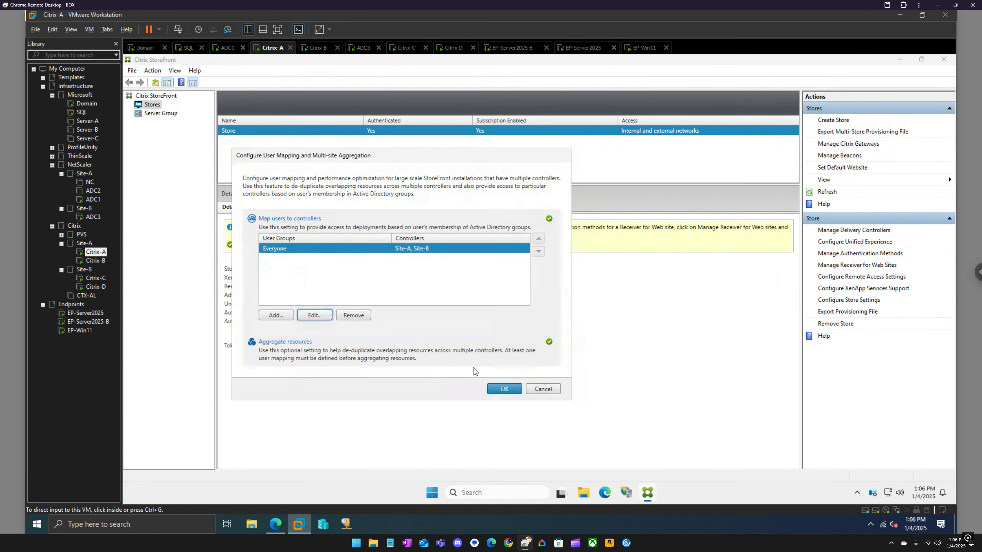
left_click(327, 313)
left_click(263, 227)
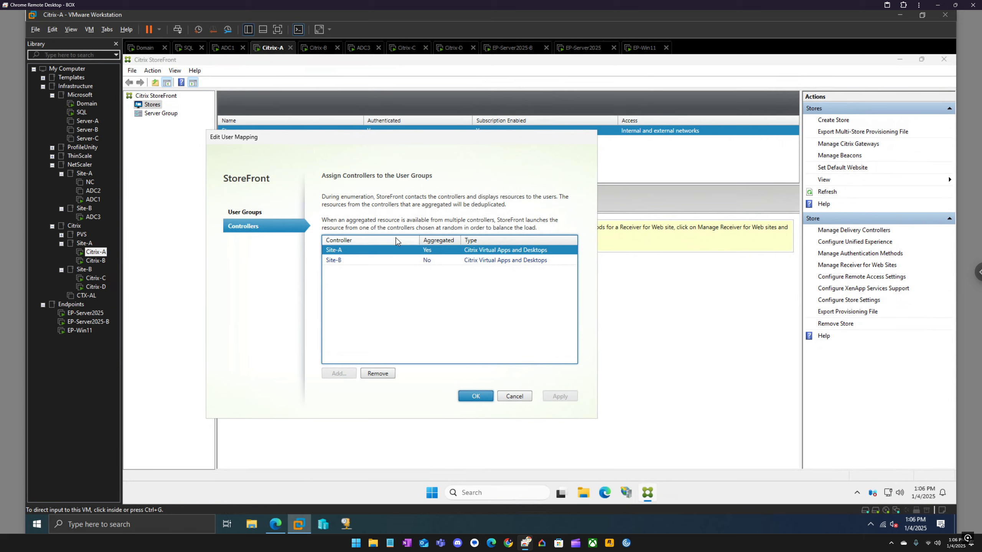
left_click(451, 262)
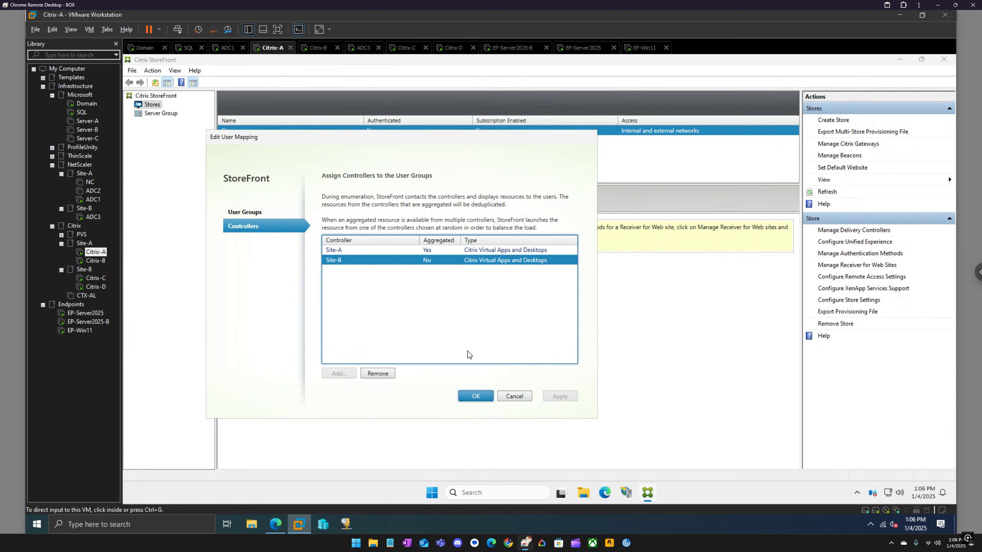
left_click(475, 396)
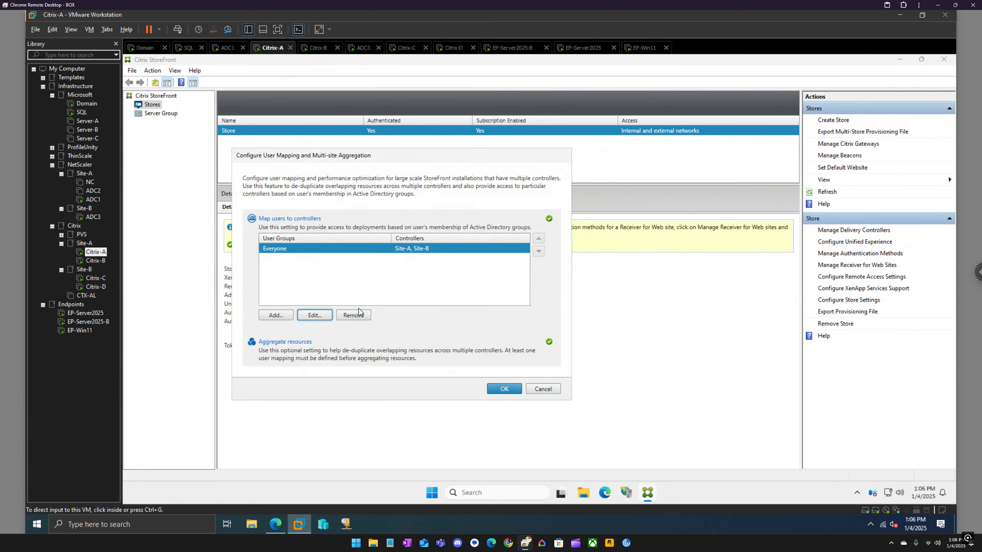
Check the Site-A and Site-B grouping in Aggregate Resources, and save the Store's aggregation and delivery controller settings
left_click(311, 343)
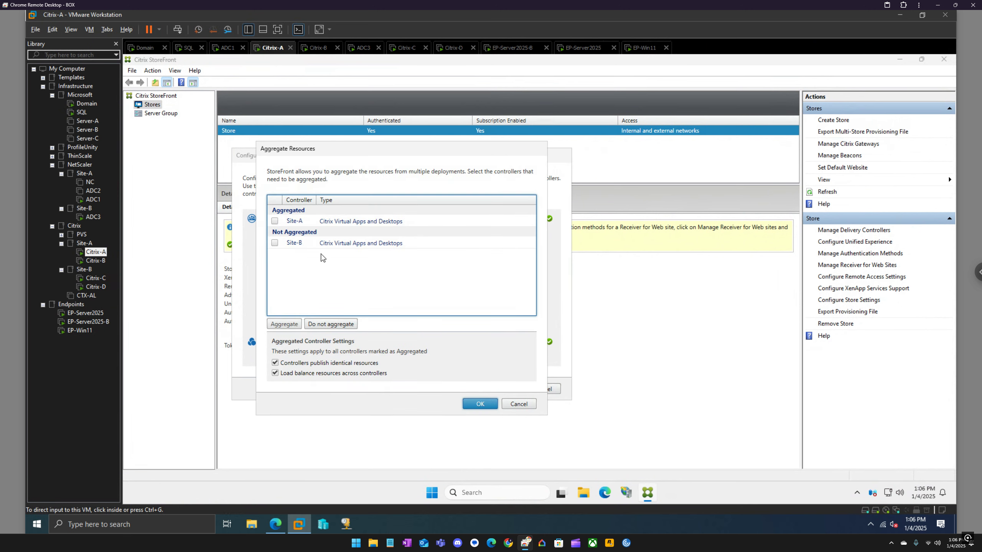
left_click(472, 405)
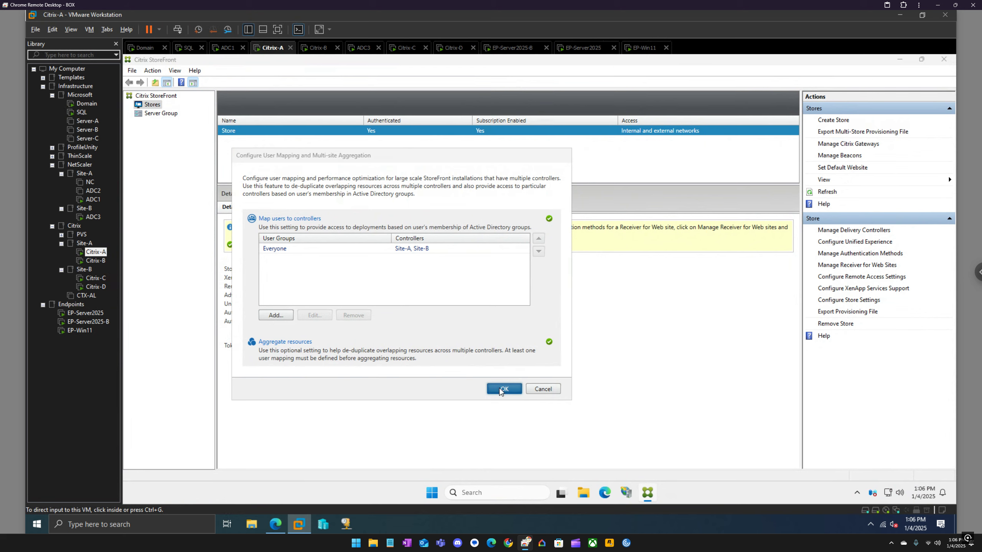
left_click(498, 389)
left_click(483, 368)
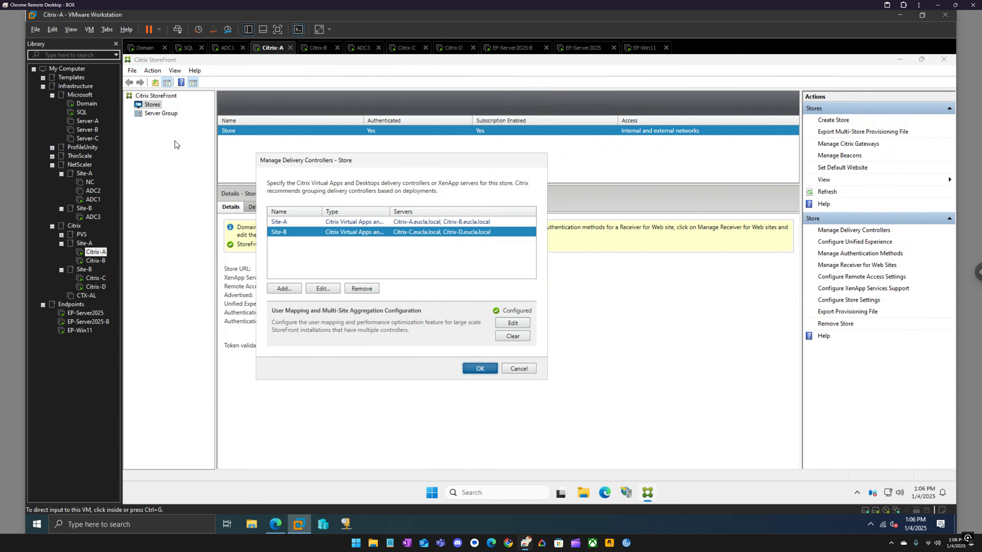
Propagate the changes made on Citrix-A to the StoreFront server group
right_click(156, 104)
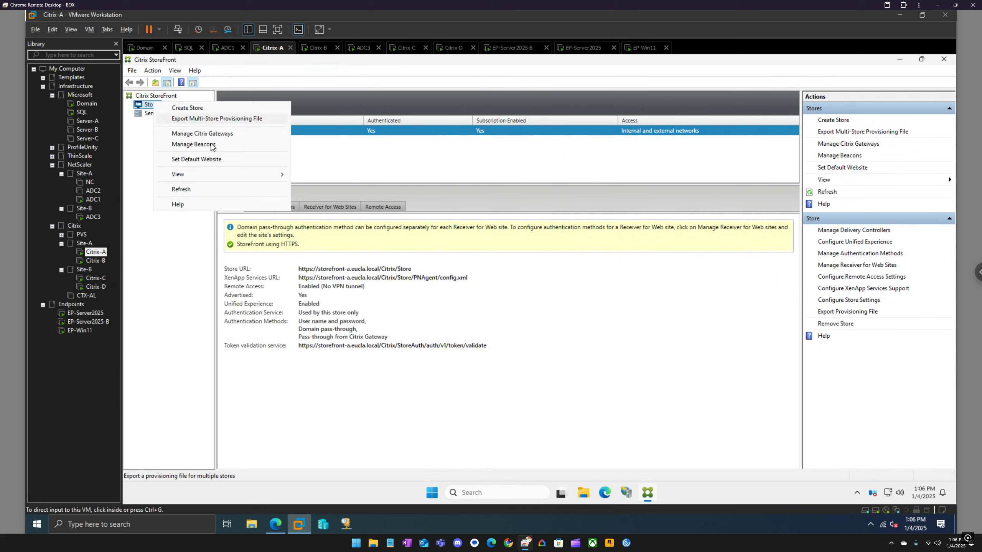
right_click(144, 112)
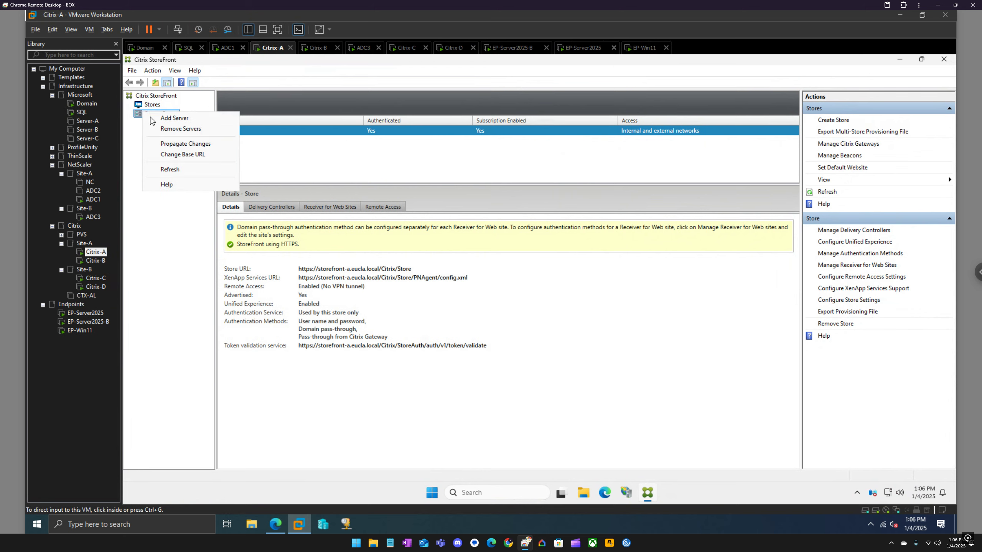
left_click(189, 148)
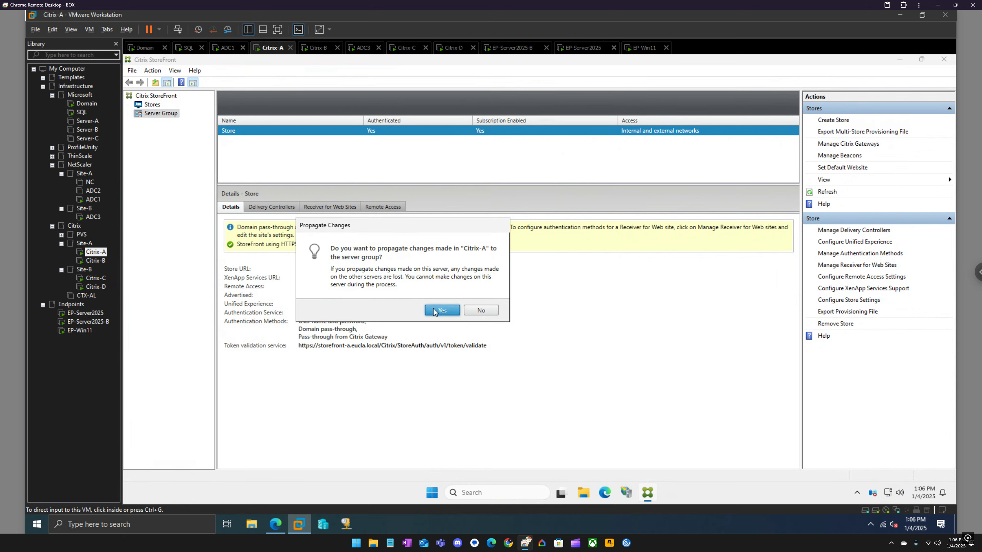
left_click(433, 310)
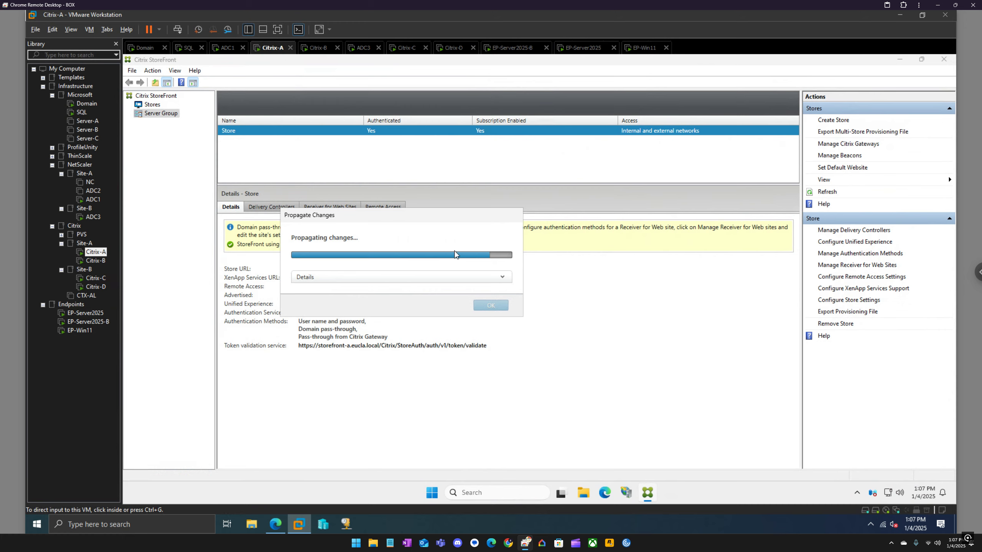
Switch to EP-Win11, reload the storefront-b page, and sign back in to view its resources
left_click(645, 48)
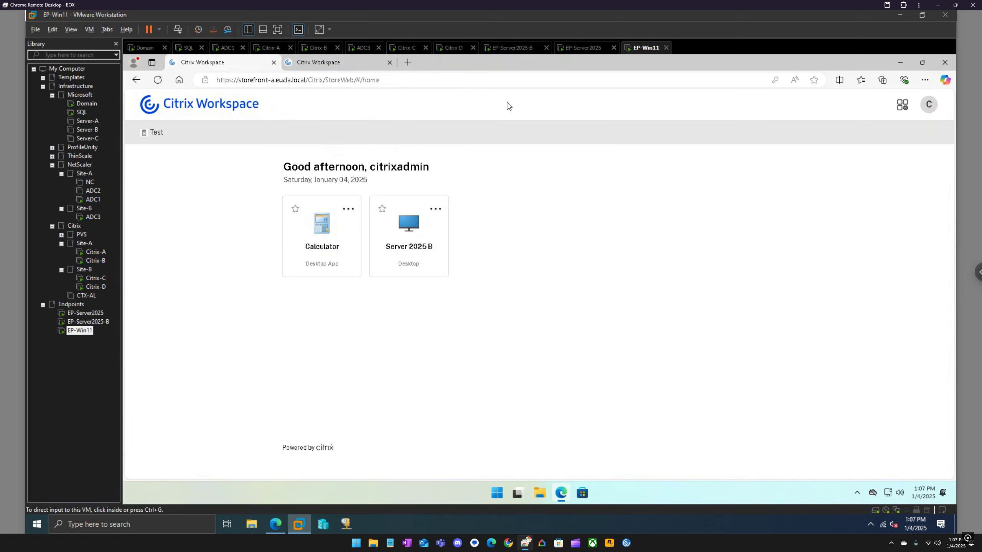
left_click(340, 65)
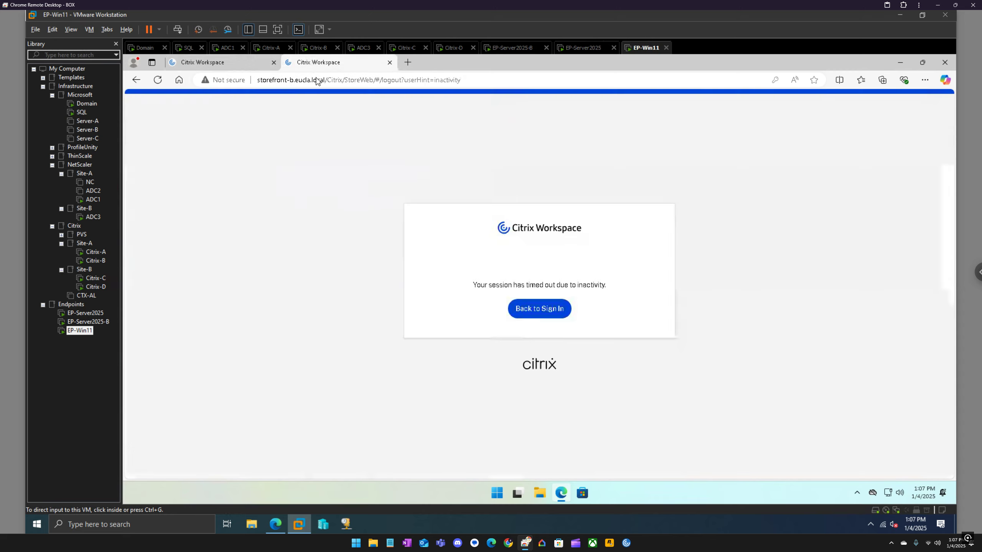
left_click(161, 82)
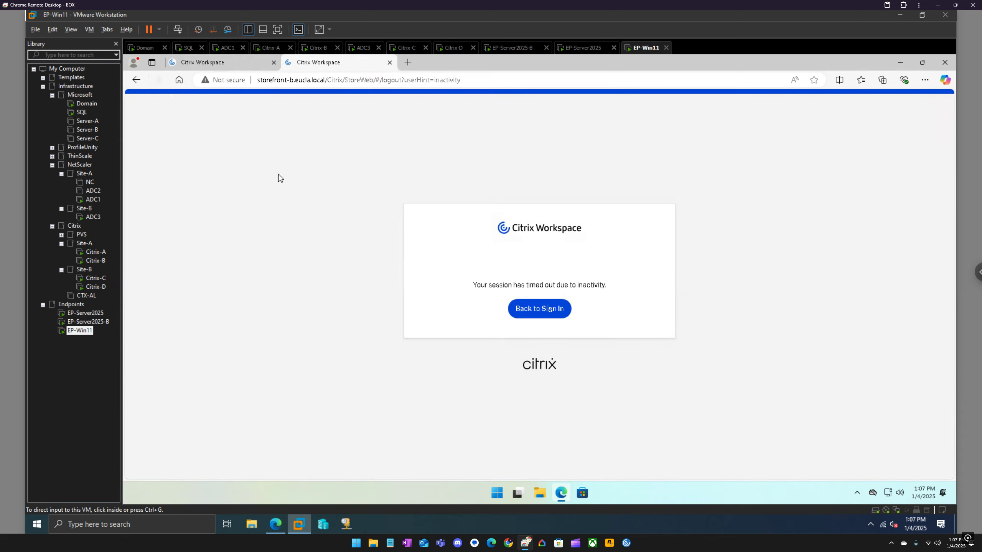
left_click(526, 316)
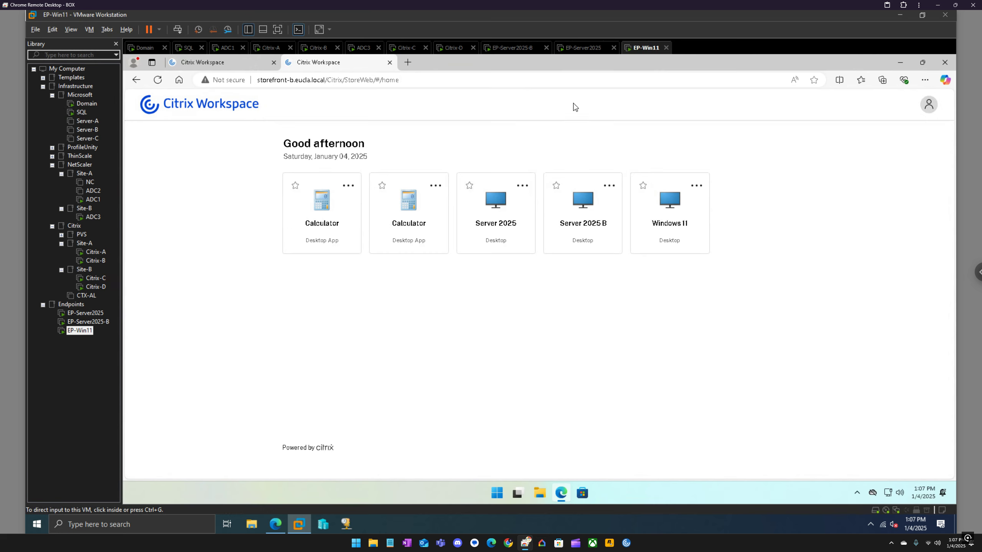
Dismiss the propagation dialog on Citrix-A, return to EP-Win11, reload storefront-a, and log on with the filled-in credentials to check its resources
left_click(275, 49)
left_click(489, 296)
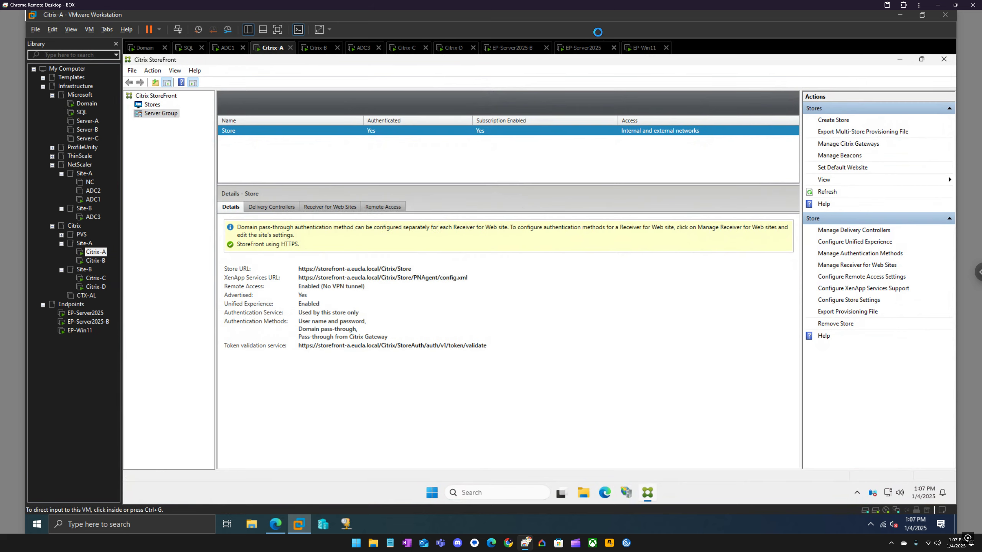
left_click(644, 47)
left_click(241, 65)
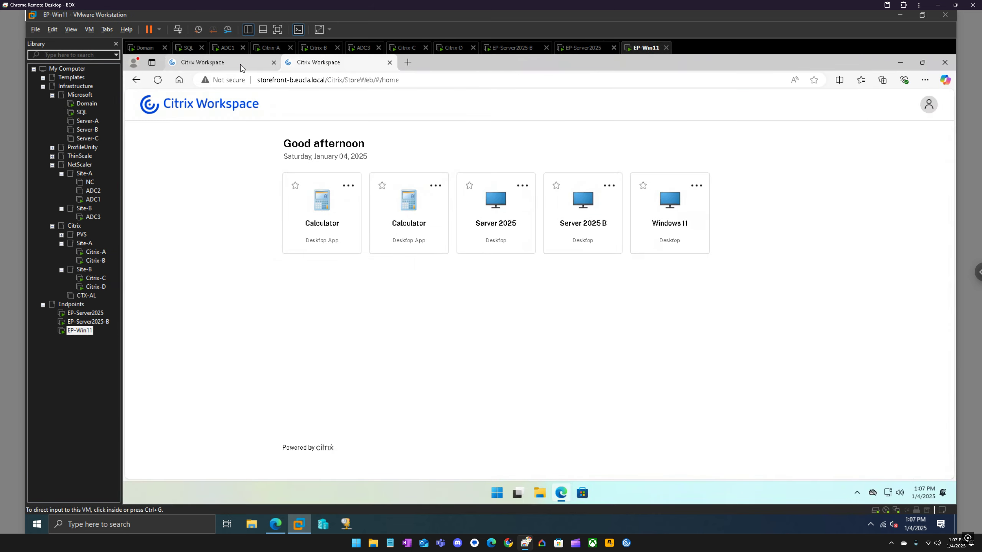
left_click(158, 81)
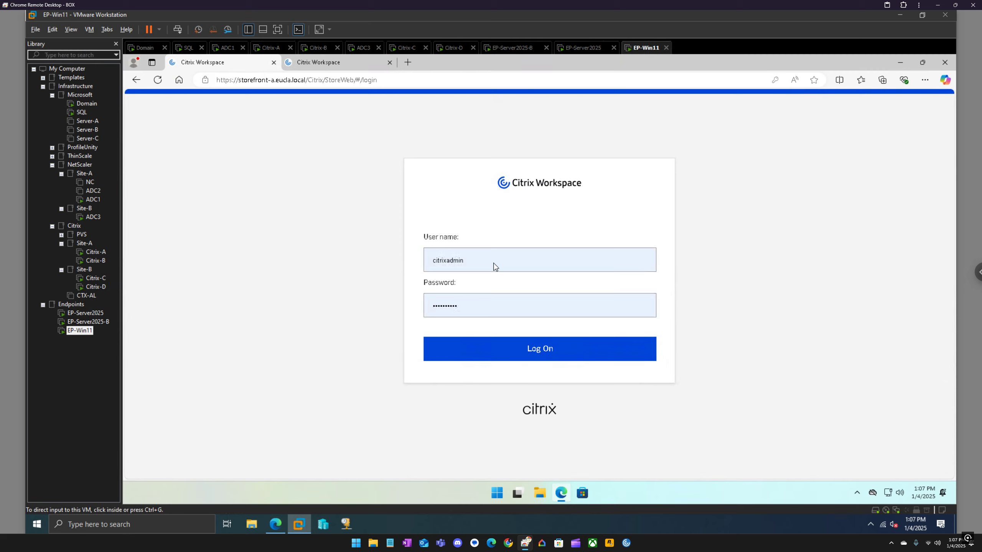
left_click(496, 266)
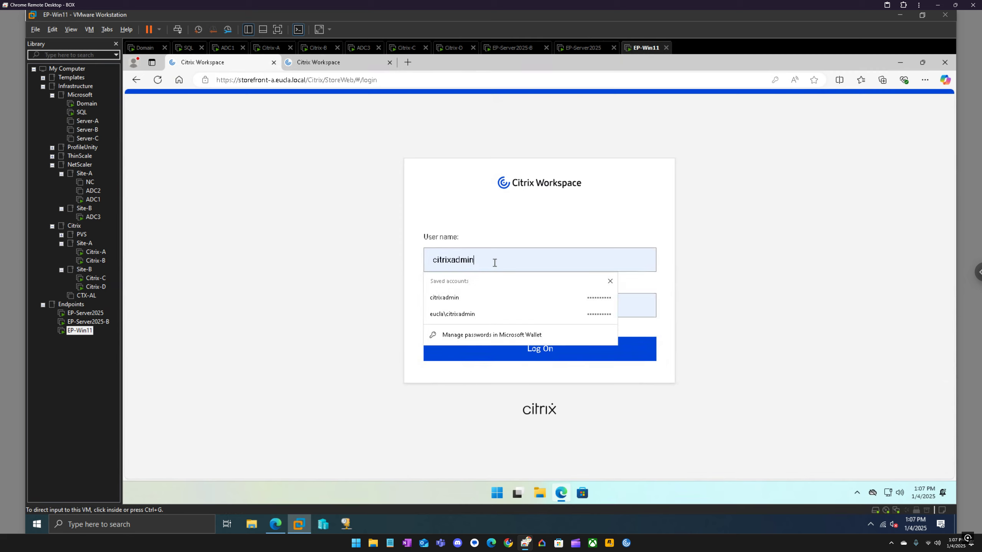
left_click(695, 294)
left_click(615, 352)
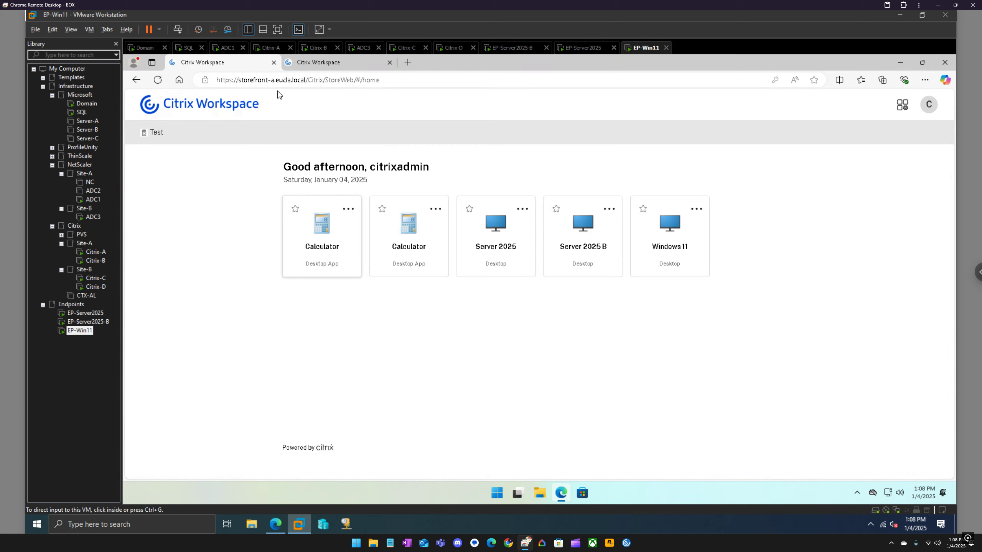
On Citrix-A, open the Store's user mapping configuration and review the Site-A and Site-B controllers assigned to Everyone, discarding any mapping edits
left_click(272, 50)
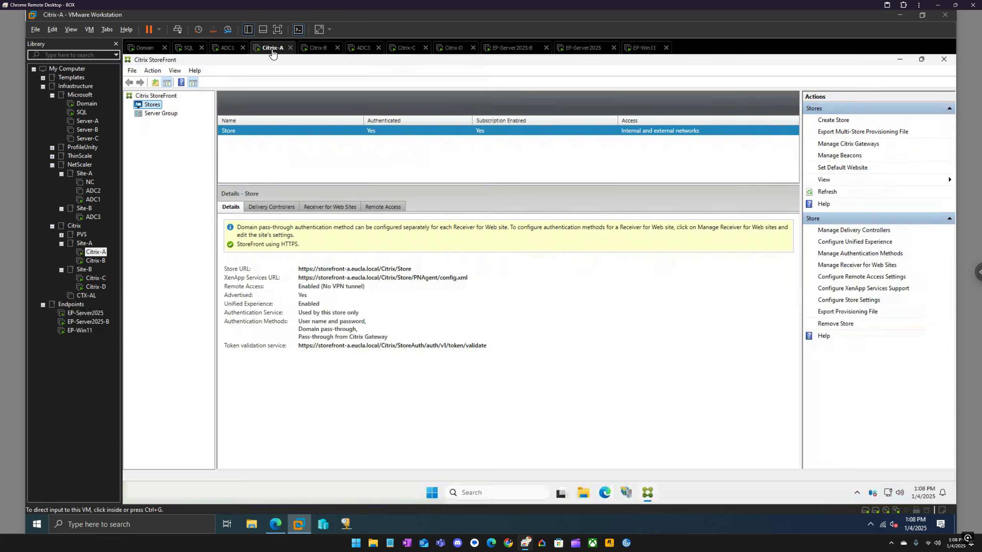
right_click(225, 132)
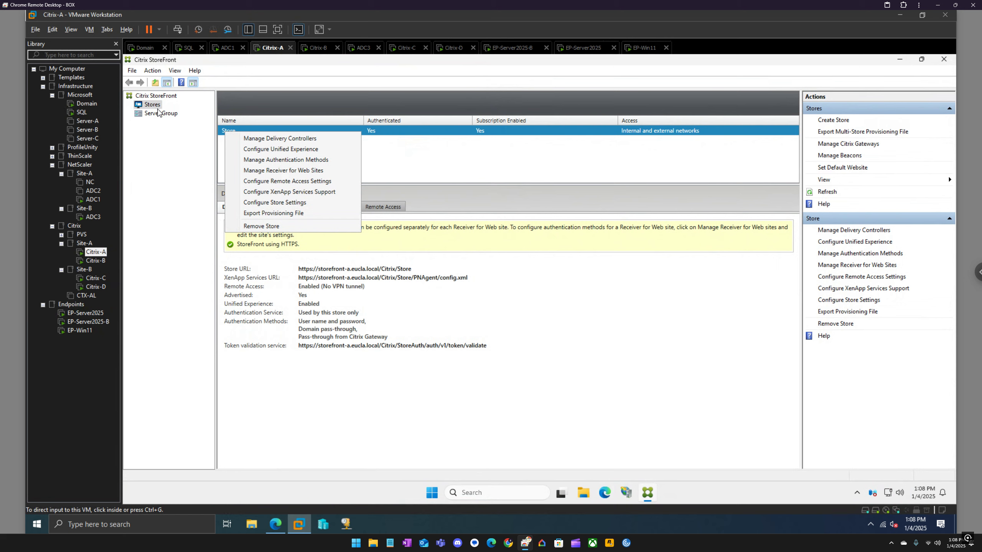
left_click(267, 139)
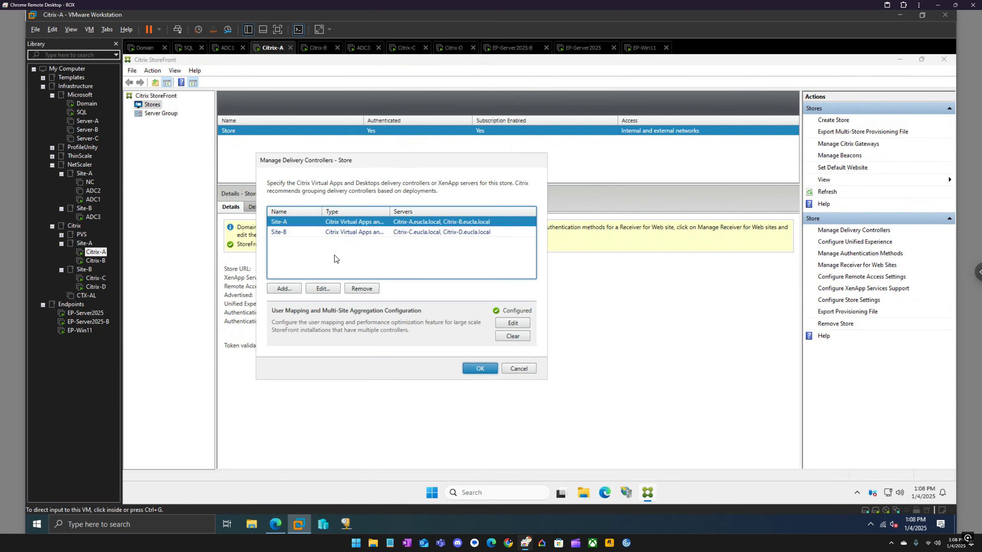
left_click(315, 232)
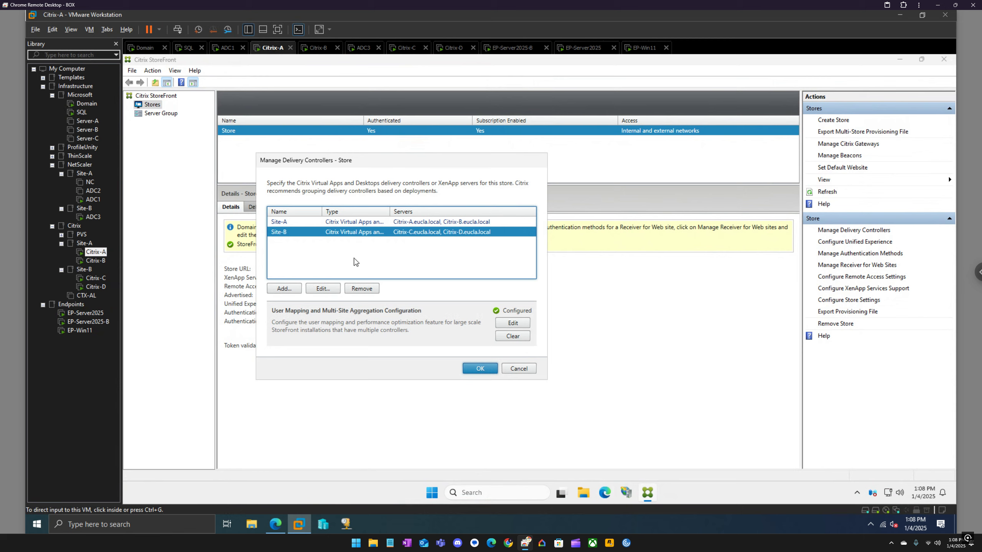
left_click(511, 323)
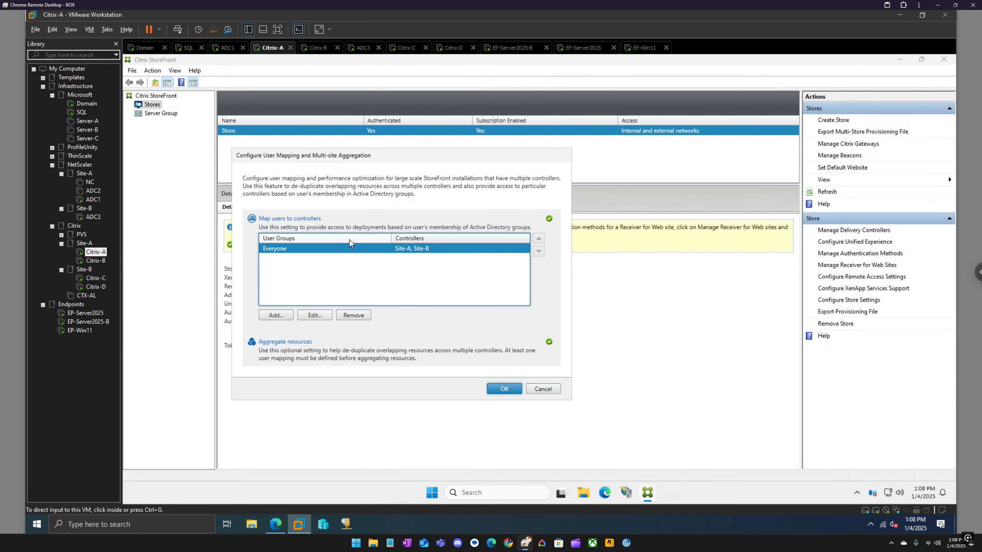
left_click(323, 317)
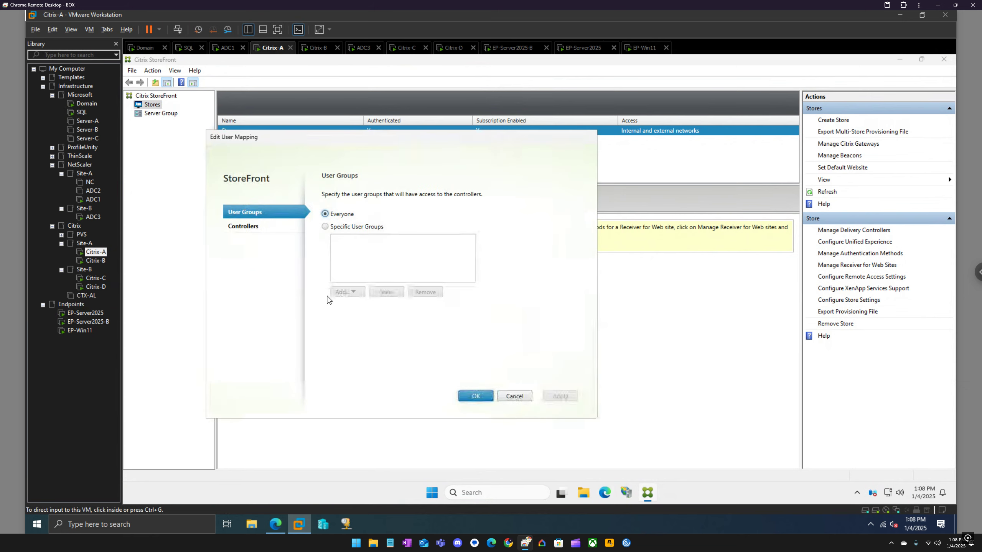
left_click(265, 230)
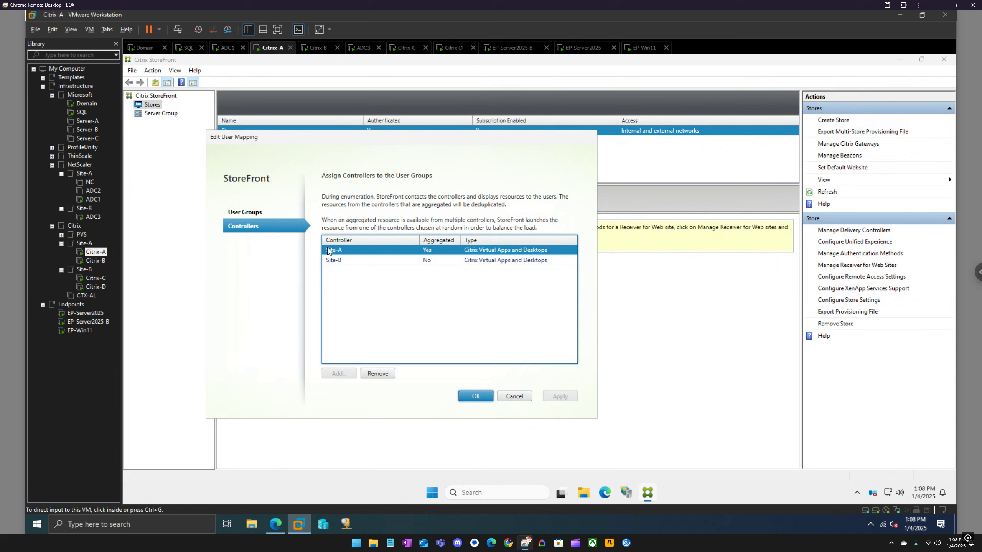
left_click(356, 263)
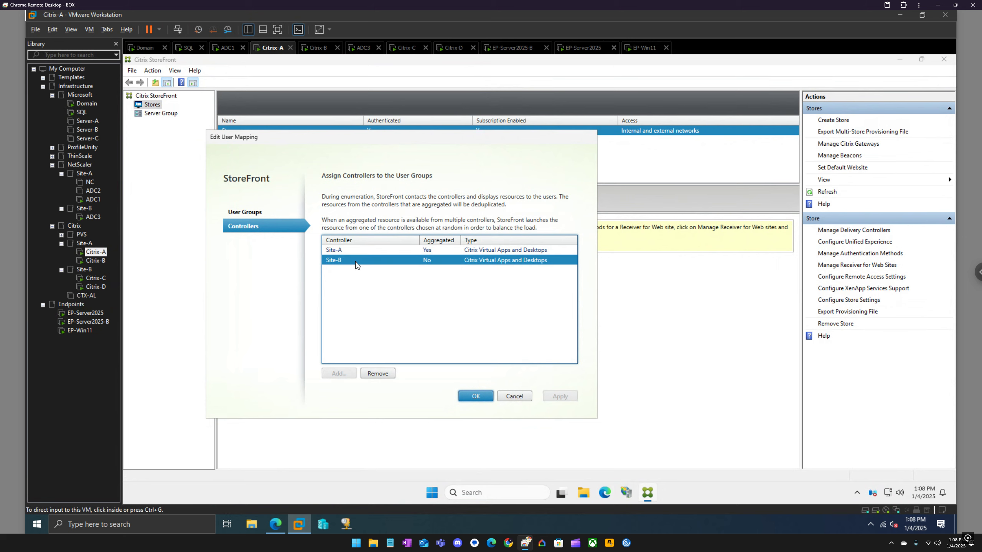
left_click(527, 398)
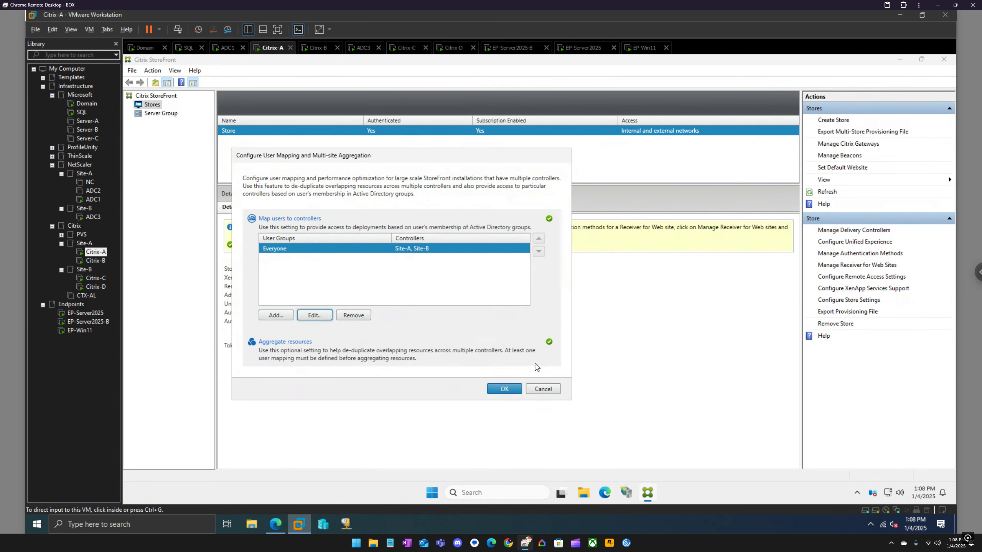
Set Site-B to be aggregated together with Site-A, and save the Store's aggregation and delivery controller settings
left_click(285, 342)
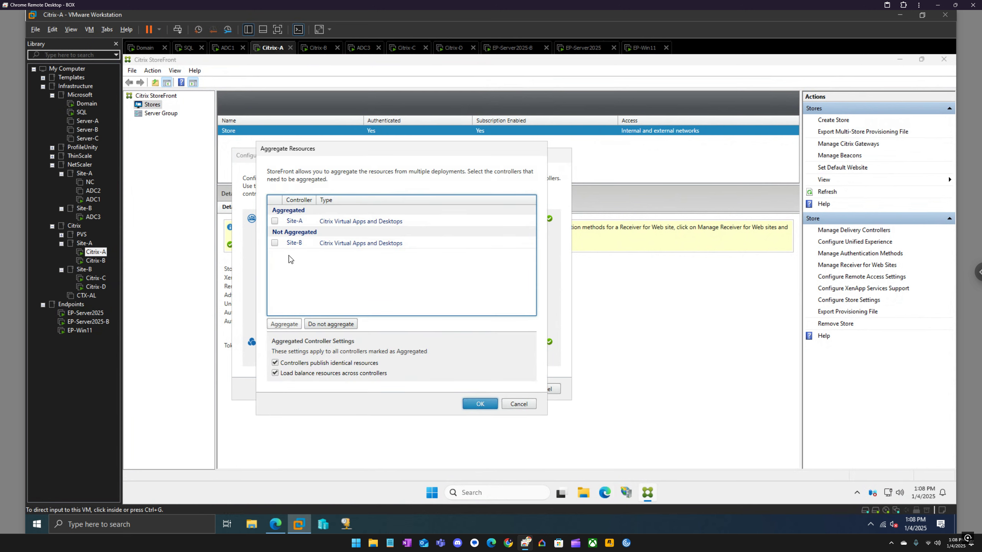
left_click(275, 243)
left_click(286, 323)
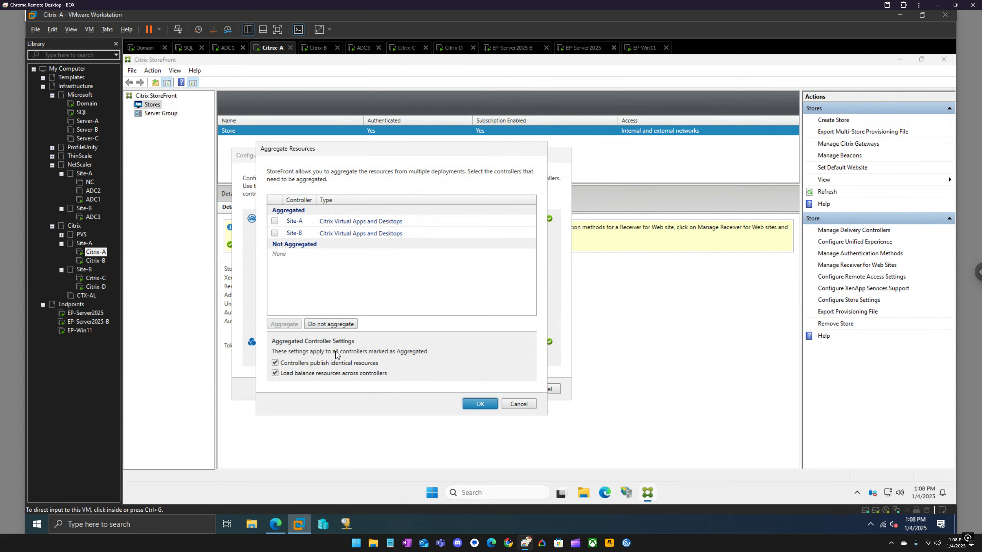
left_click(334, 376)
left_click(478, 406)
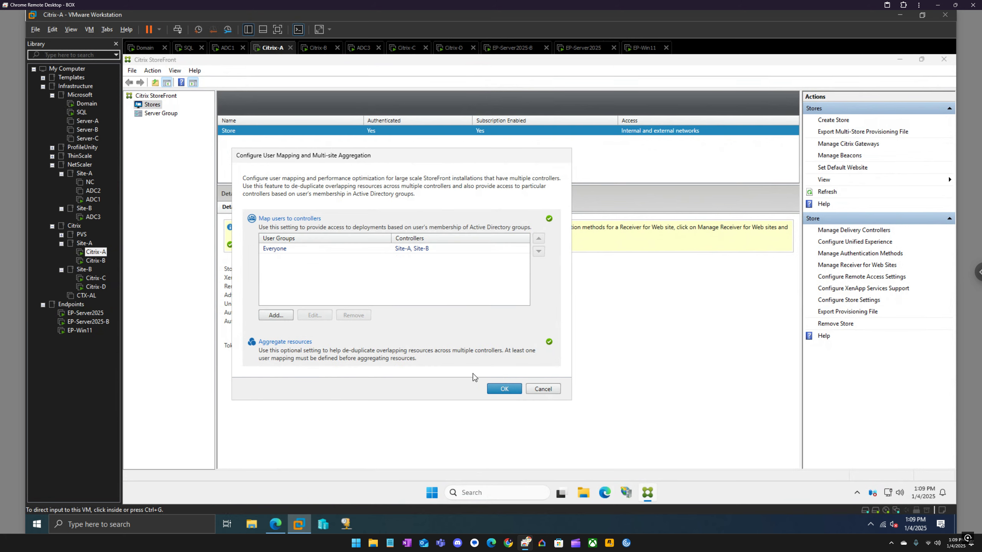
left_click(502, 389)
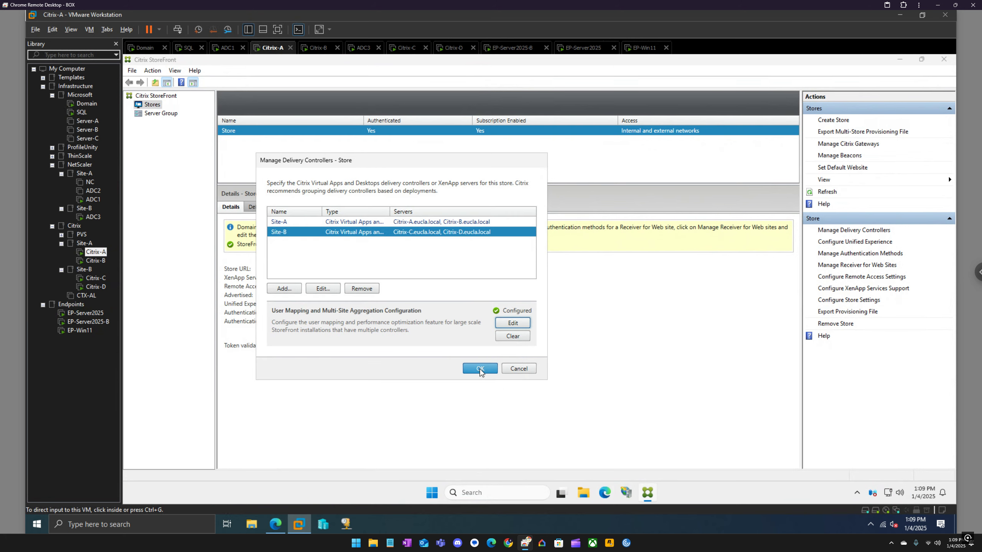
left_click(481, 369)
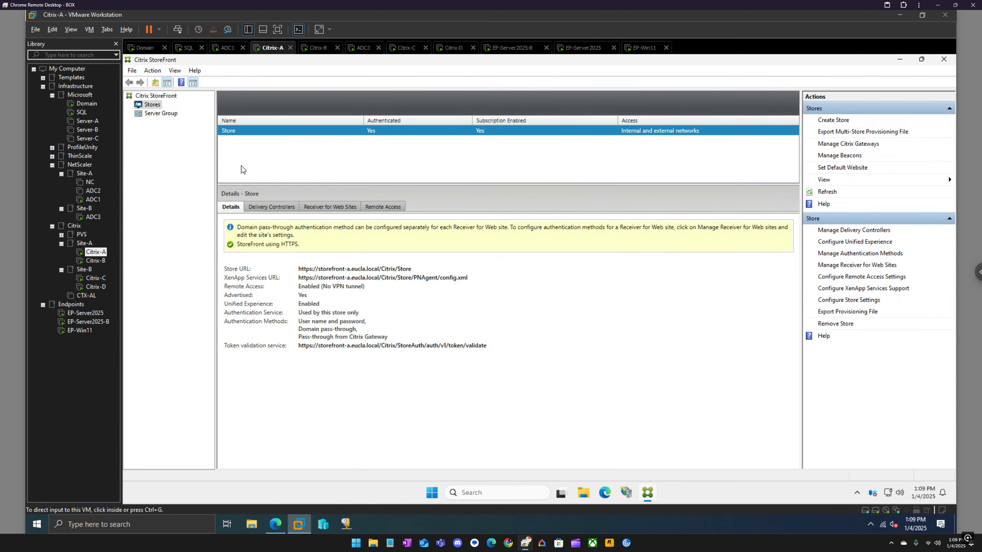
Propagate the aggregation changes from Citrix-A to its StoreFront server group and dismiss the completion dialog
right_click(166, 113)
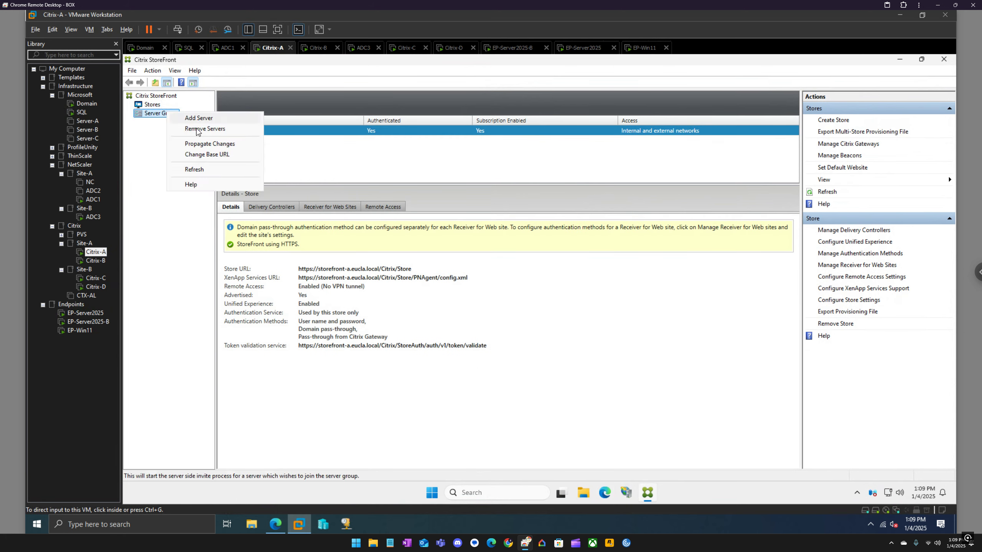
left_click(210, 144)
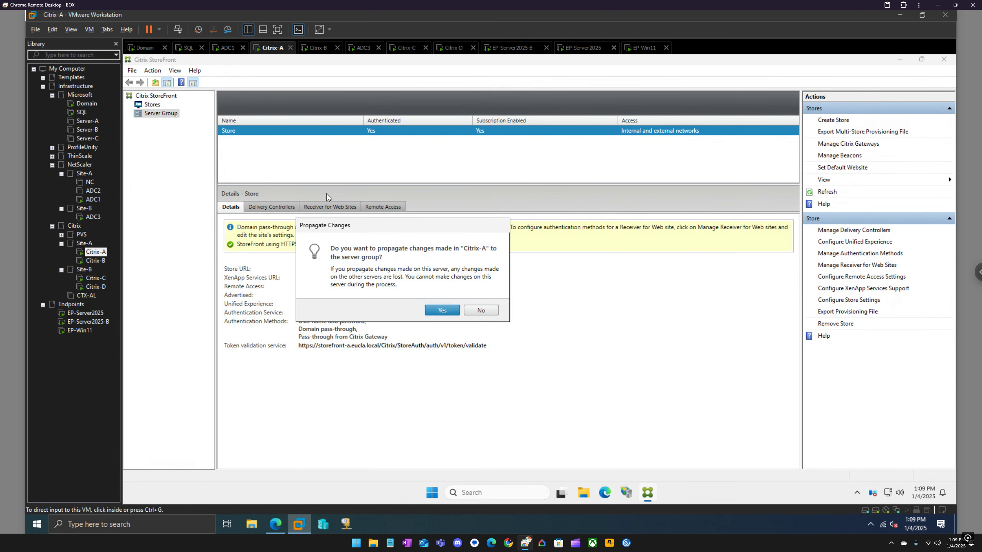
left_click(437, 312)
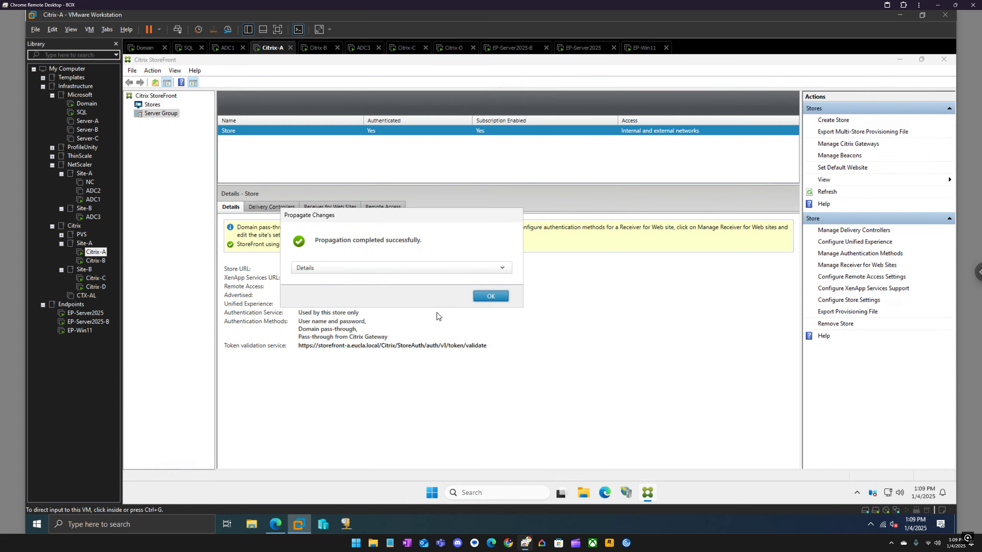
left_click(492, 297)
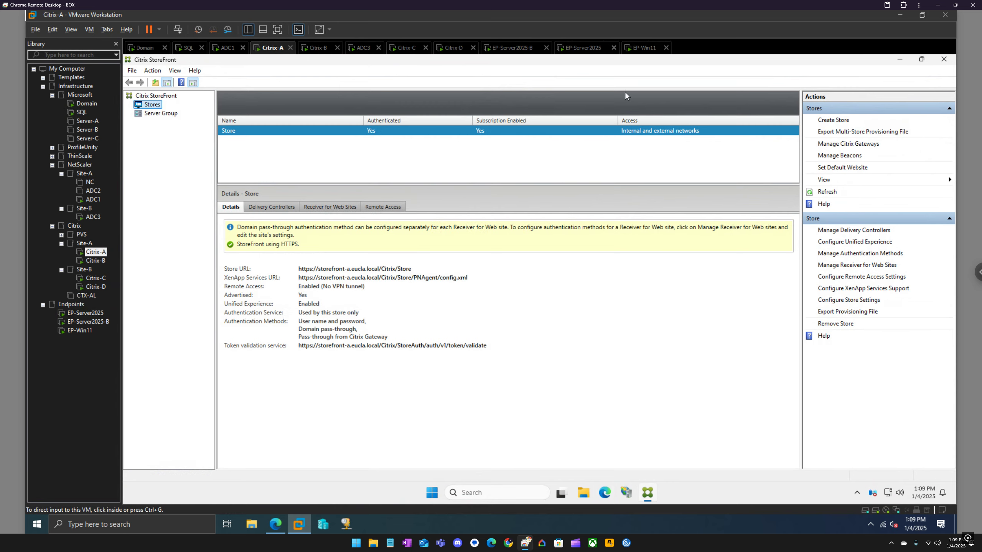
Switch to EP-Win11, reload the storefront-a page, and compare its listed resources with those on storefront-b
left_click(642, 49)
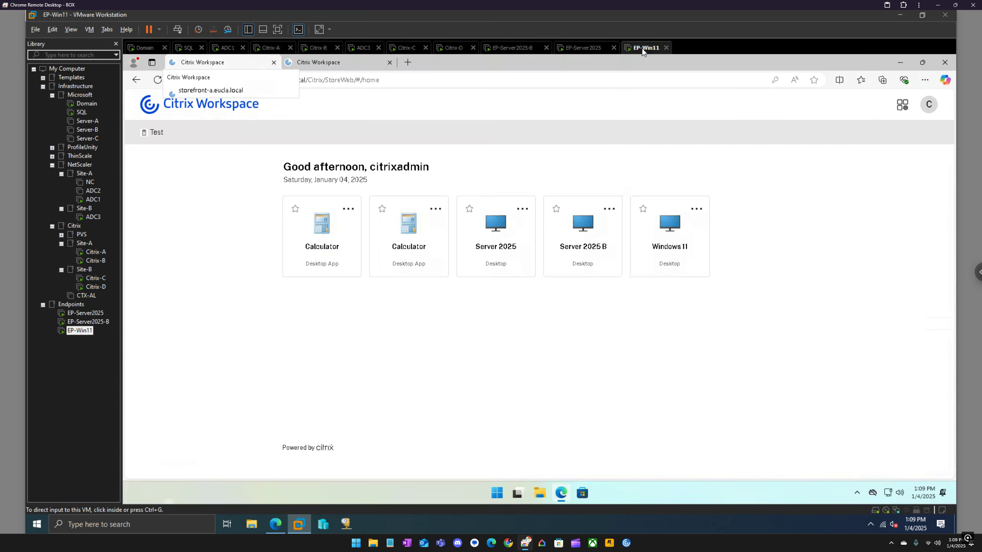
left_click(158, 81)
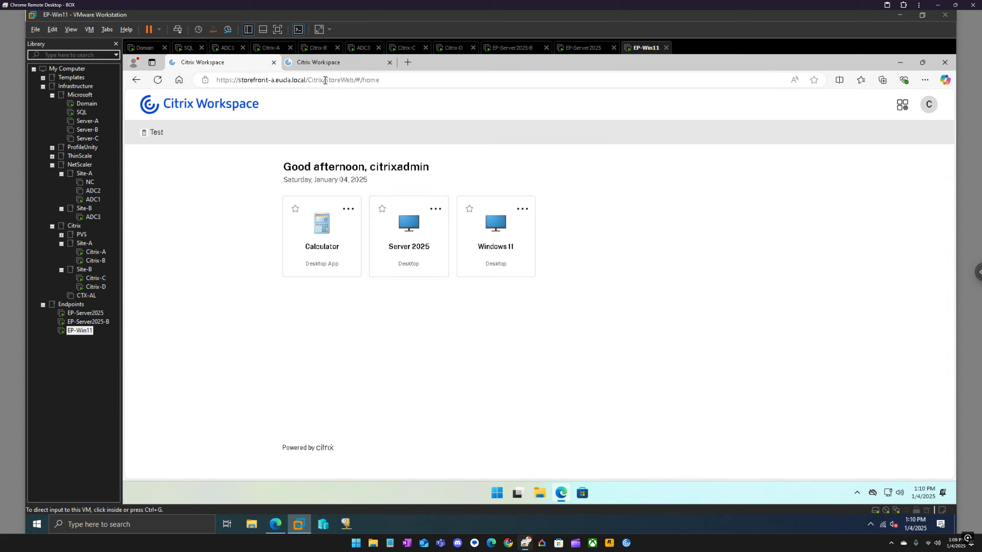
left_click(327, 65)
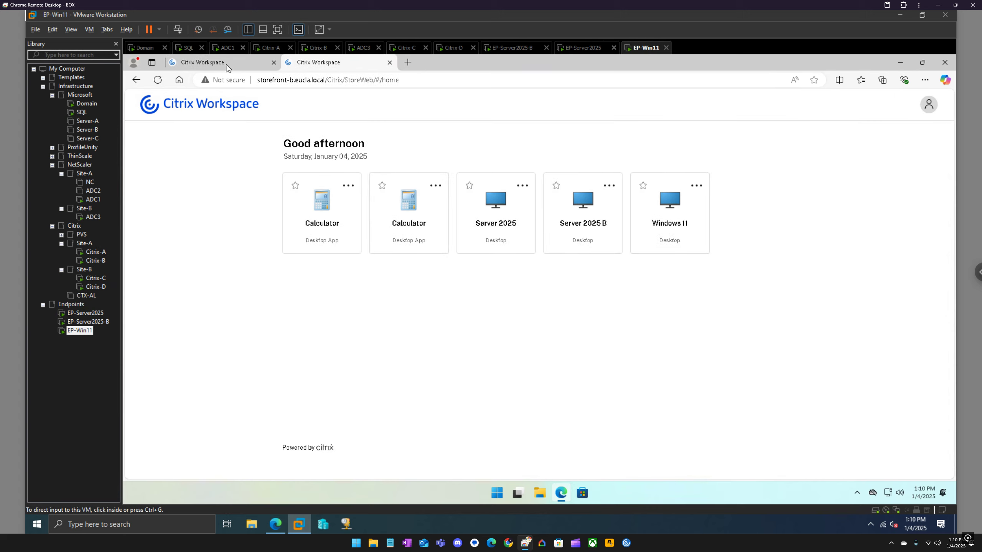
left_click(227, 65)
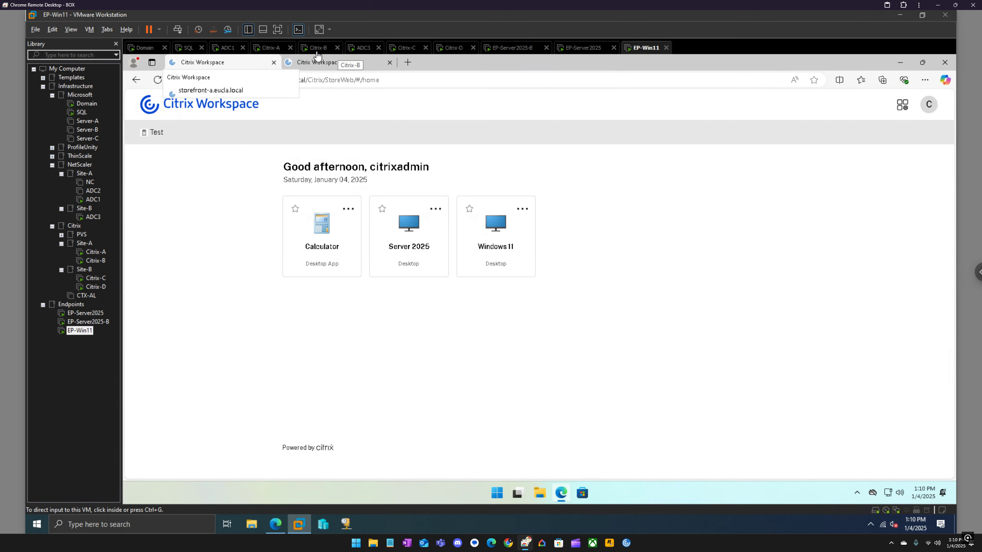
On Citrix-A, open the Store's user mapping for Everyone and review the controllers' order and aggregation, leaving the mapping unedited
left_click(268, 48)
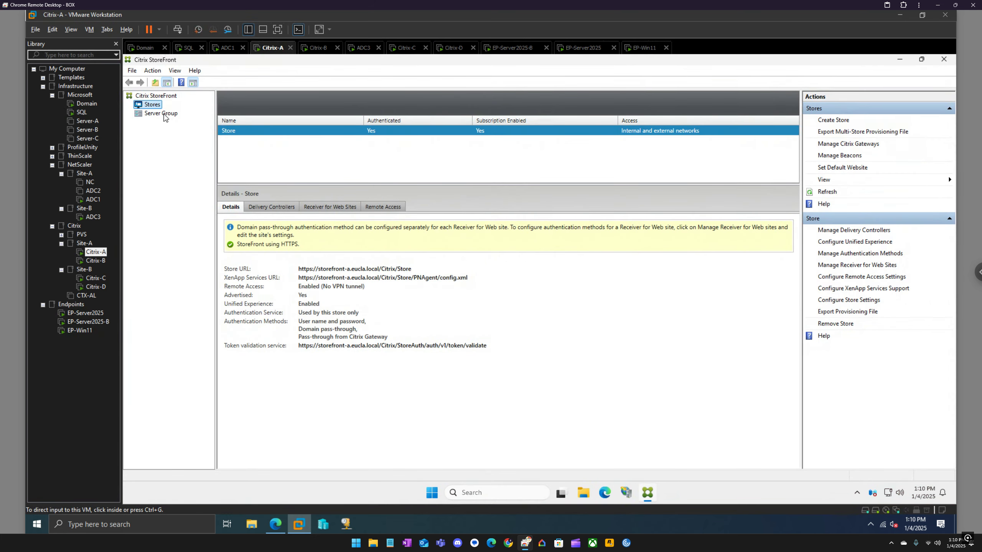
right_click(237, 131)
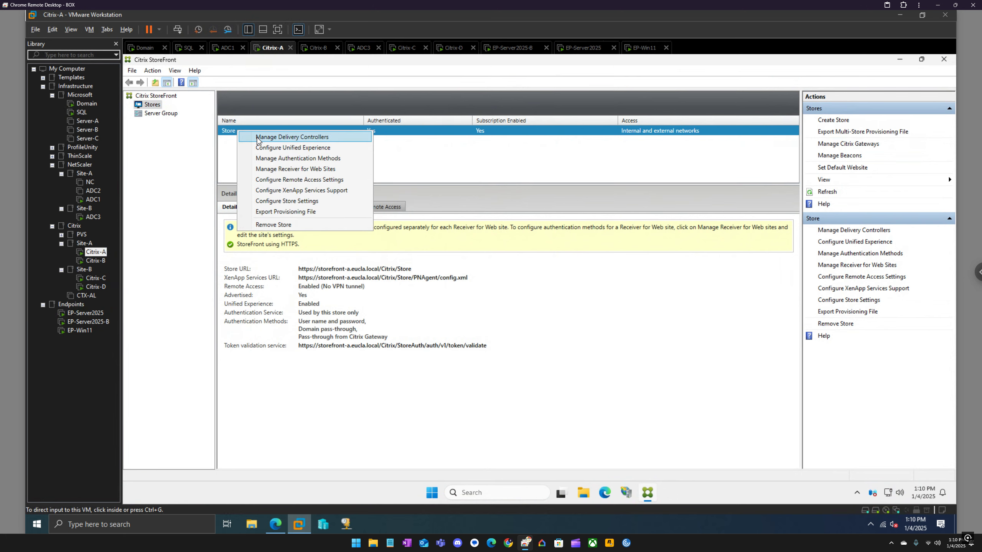
left_click(257, 138)
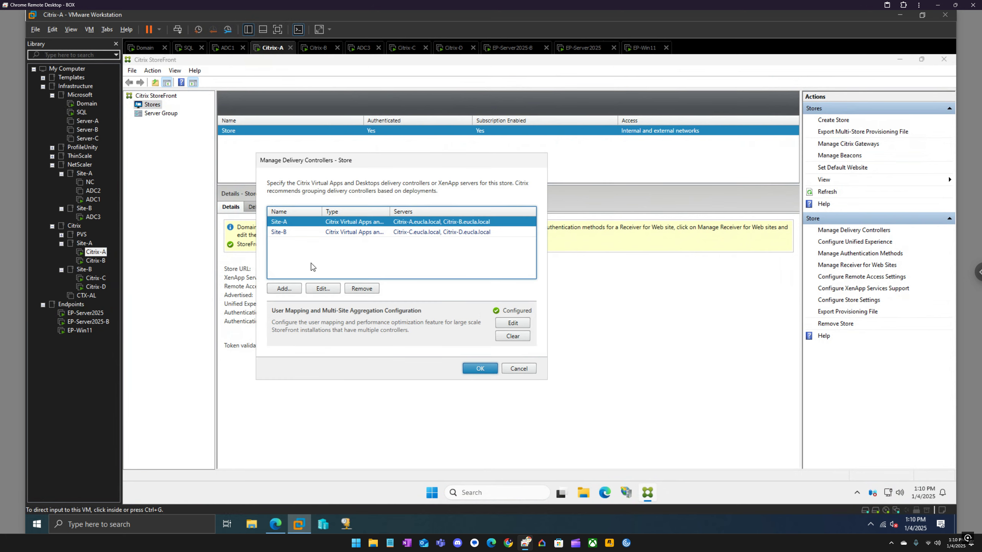
left_click(311, 233)
left_click(309, 224)
left_click(506, 324)
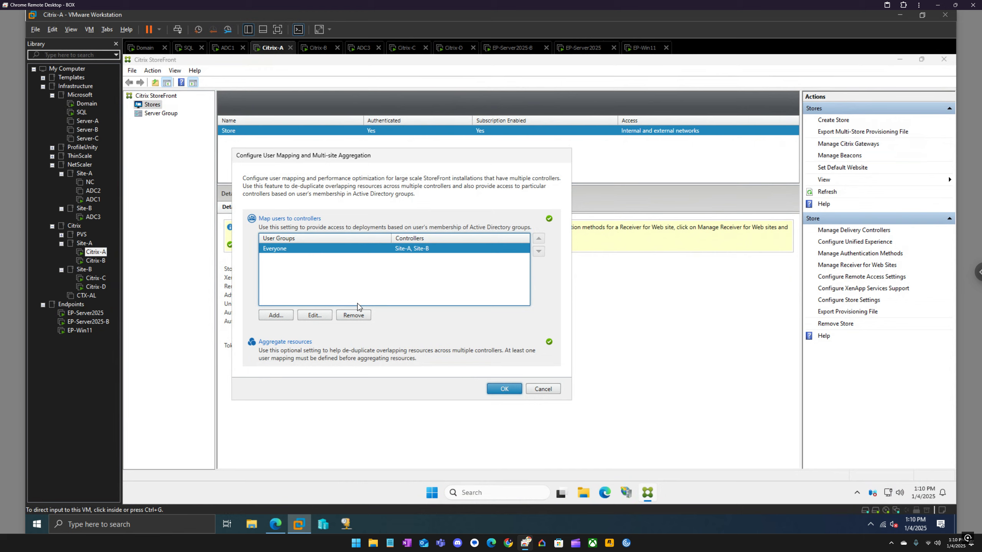
left_click(313, 315)
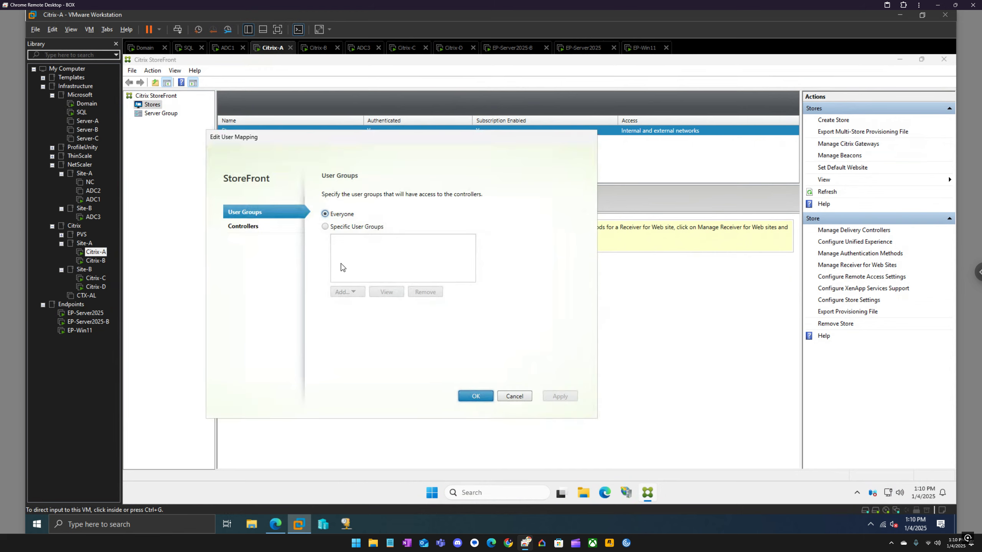
left_click(260, 227)
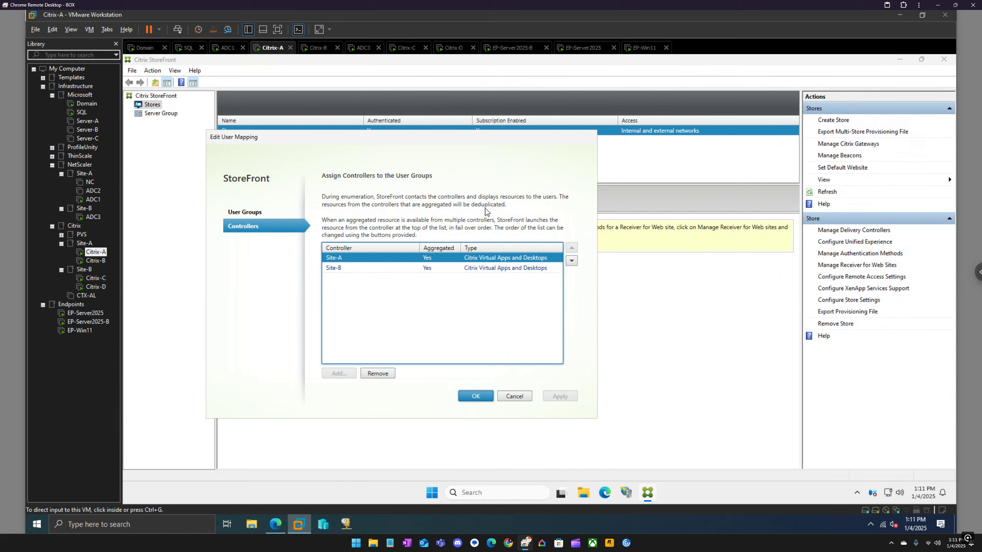
left_click(515, 396)
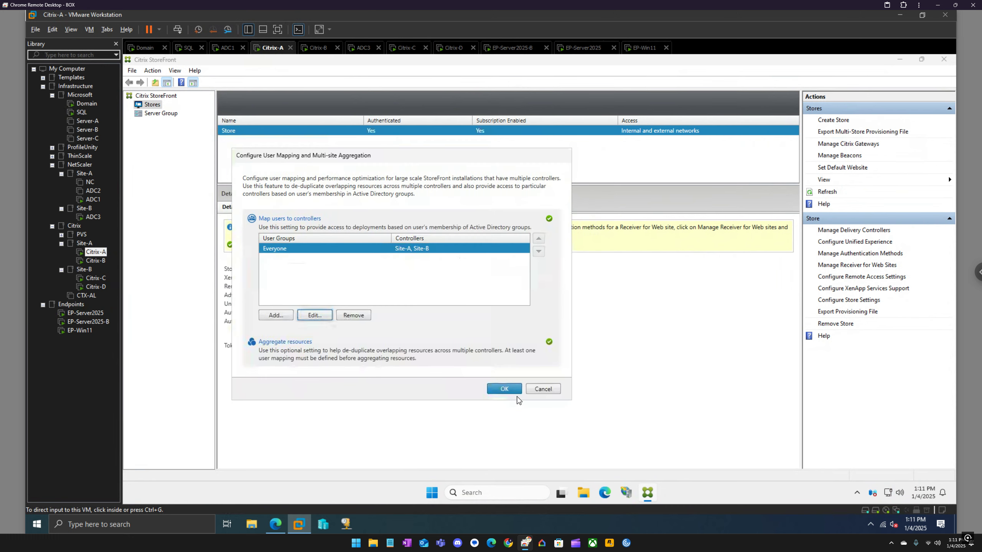
Open the Store's resource aggregation settings, check the storefront-a resources on EP-Win11 against them, and return to Citrix-A
left_click(294, 342)
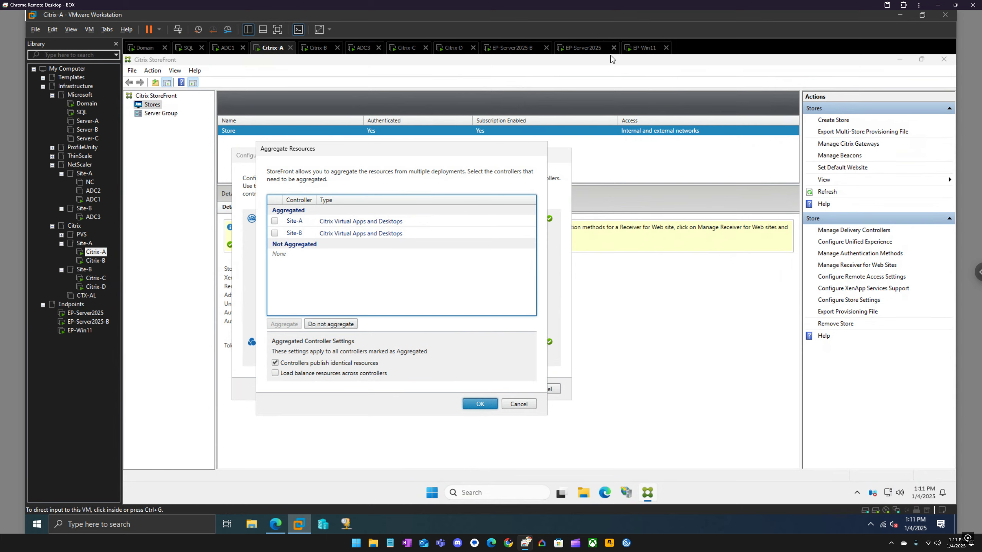
left_click(642, 49)
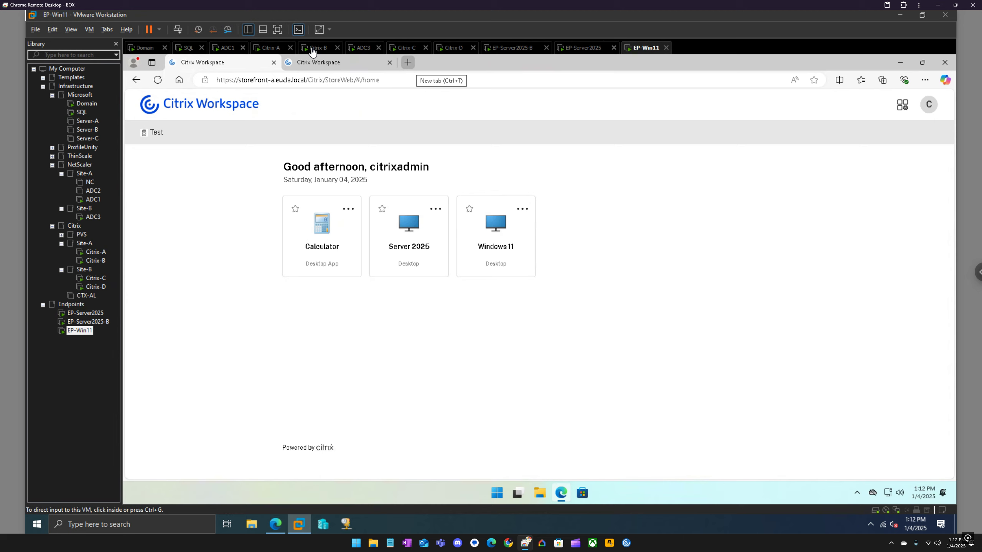
left_click(271, 48)
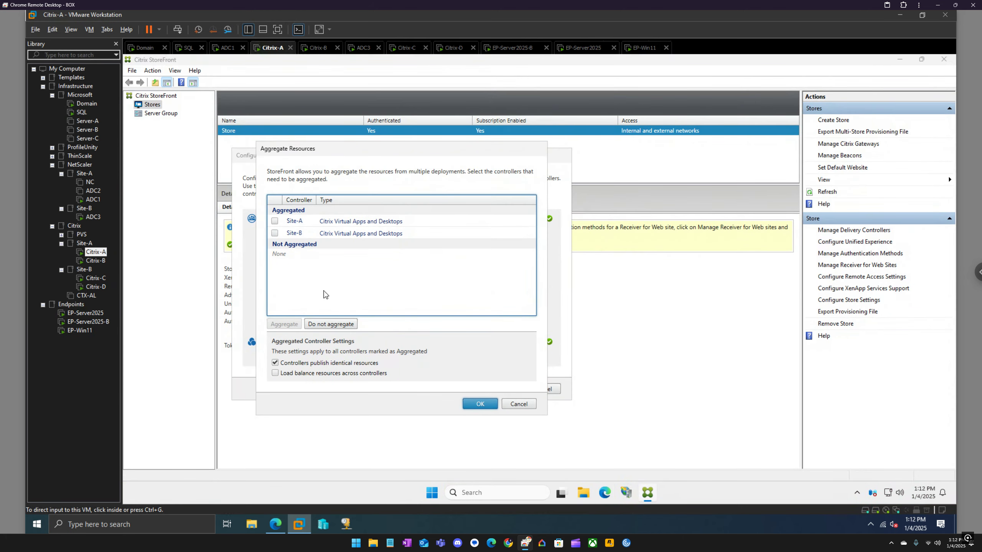